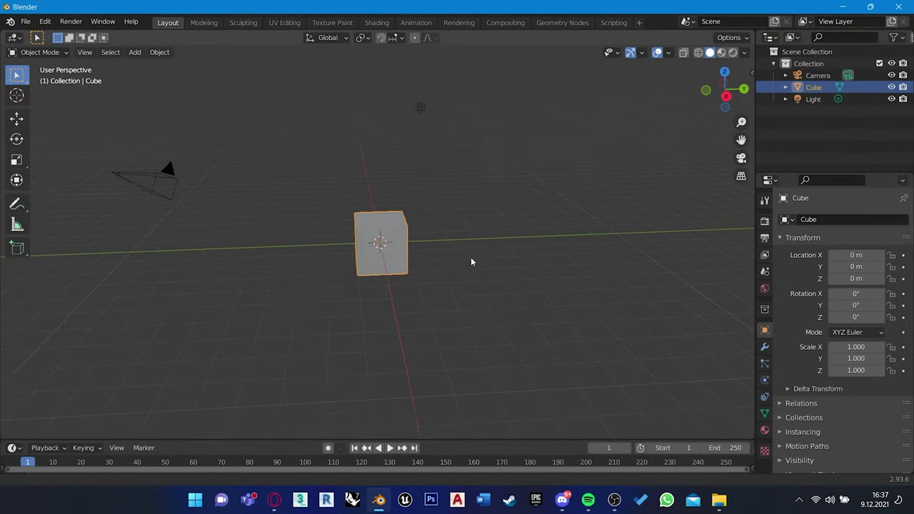
Step: Delete the default cube and import Milk_Bottle.jpg from the Desktop as an image plane
mouse_move(470, 257)
middle_down()
mouse_move(585, 253)
mouse_move(556, 264)
middle_up()
key(Delete)
key(shift+a)
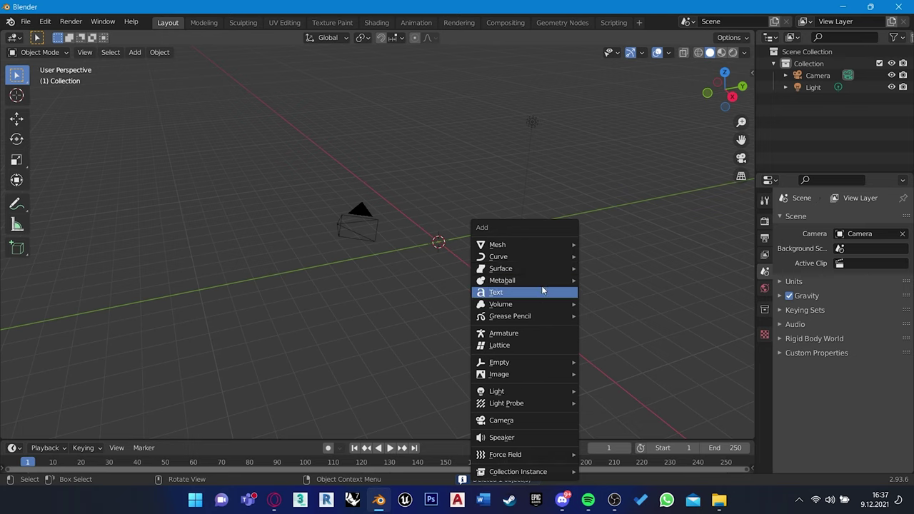
click(620, 399)
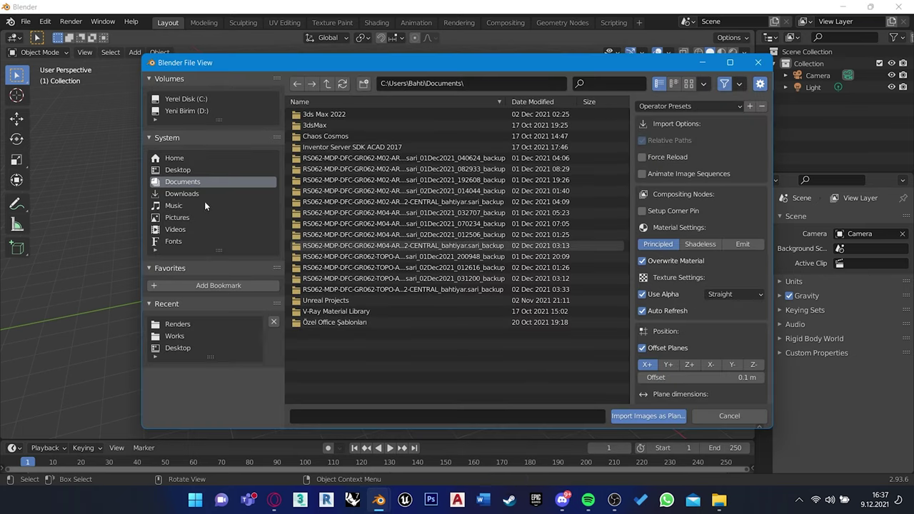
click(179, 170)
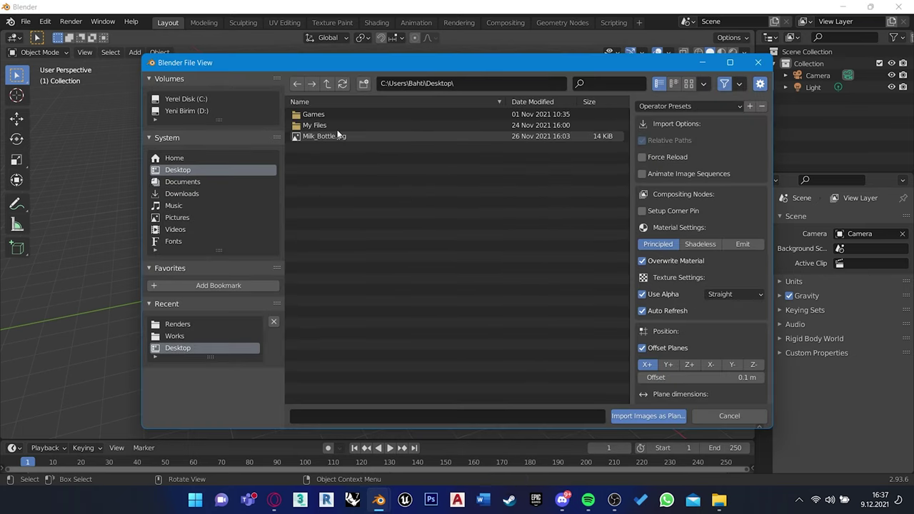
click(334, 136)
click(640, 416)
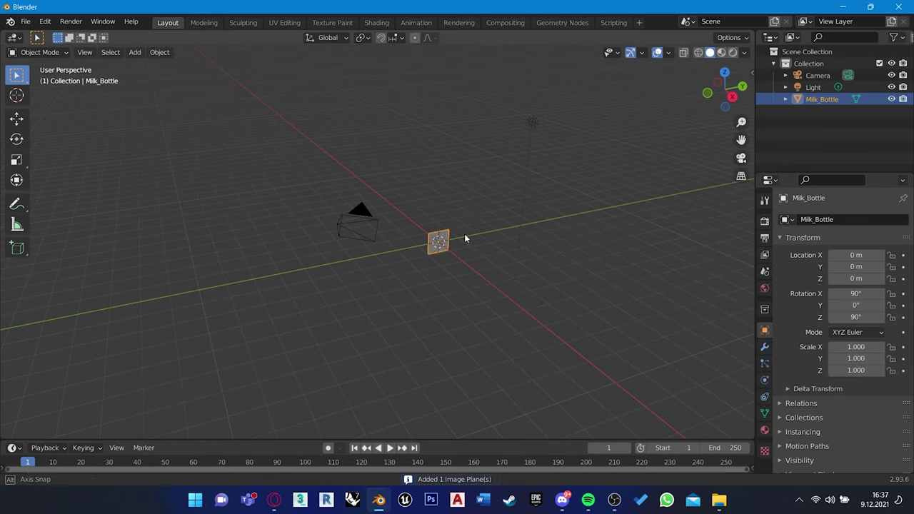
Step: Switch to material preview so the milk bottle image shows on the plane
mouse_move(535, 272)
middle_down()
mouse_move(351, 265)
mouse_move(731, 80)
middle_up()
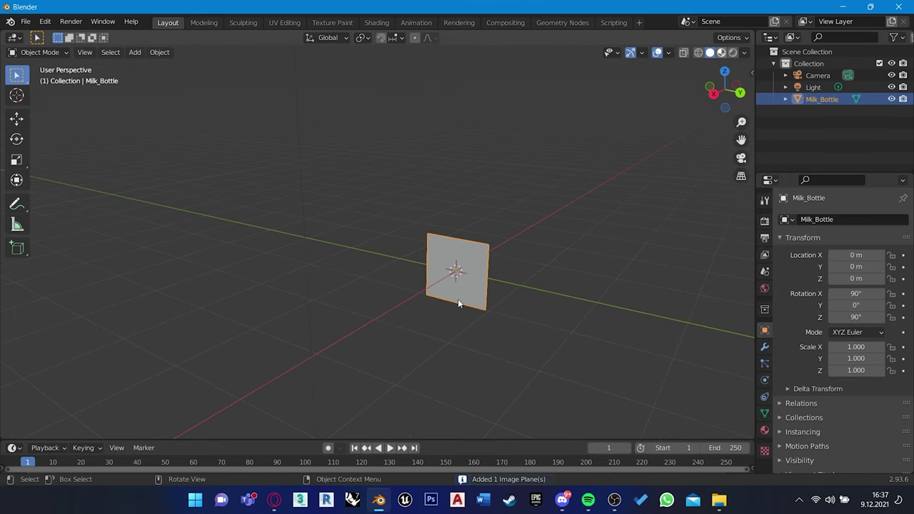
click(721, 52)
mouse_move(543, 271)
middle_down()
mouse_move(460, 292)
mouse_move(490, 255)
mouse_move(507, 262)
mouse_move(451, 287)
middle_up()
scroll(428, 252, up, 3)
Step: Raise the reference plane 0.5 m on the Z axis so it stands on the ground
key(g)
key(z)
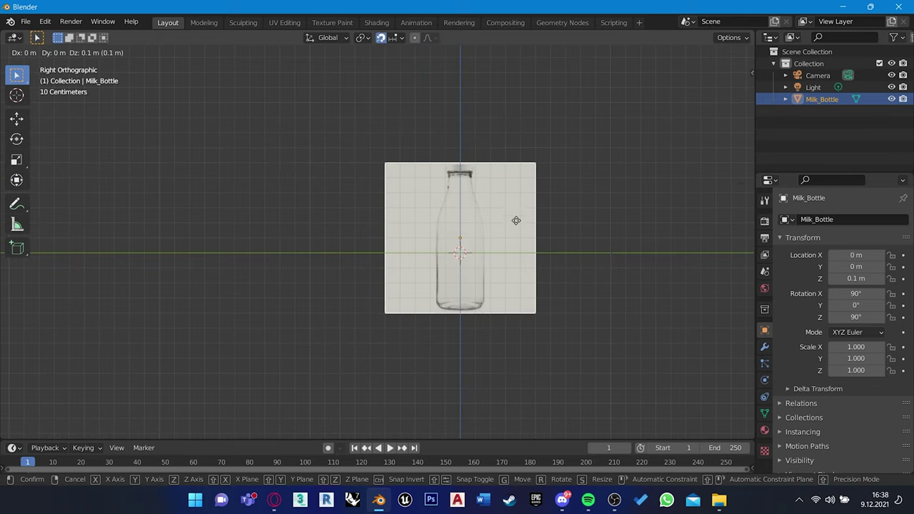
click(515, 172)
scroll(560, 241, down, 4)
mouse_move(560, 241)
middle_down()
mouse_move(541, 261)
mouse_move(435, 248)
mouse_move(518, 255)
mouse_move(542, 271)
middle_up()
Step: Add a cylinder mesh and place it beside the bottle
click(542, 271)
key(shift+a)
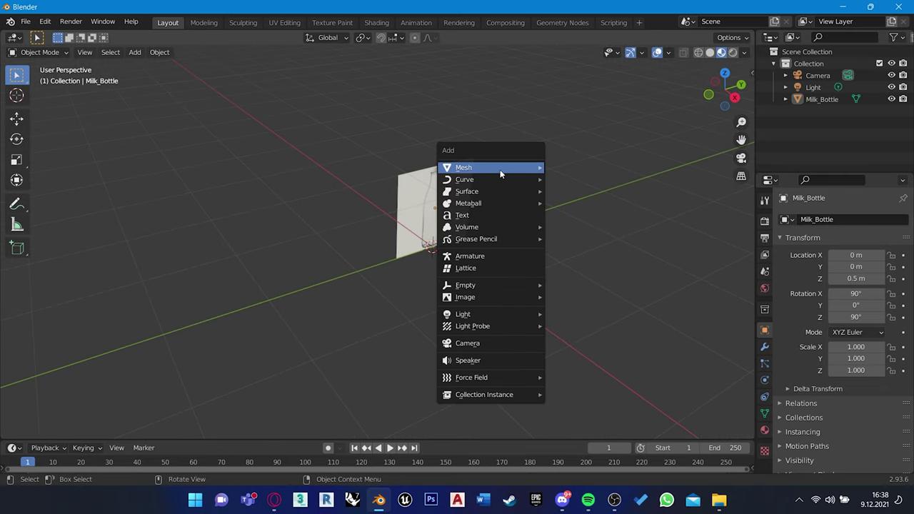
click(593, 227)
key(g)
click(671, 278)
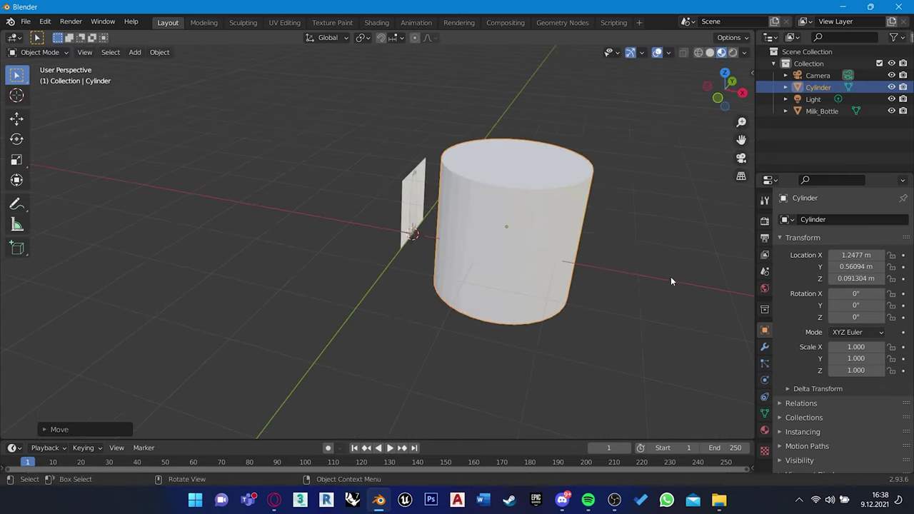
Step: In Right Ortho view, shrink the cylinder to 0.270 and move it over the bottle's base
scroll(556, 251, up, 3)
key(KP_1)
key(KP_3)
key(g)
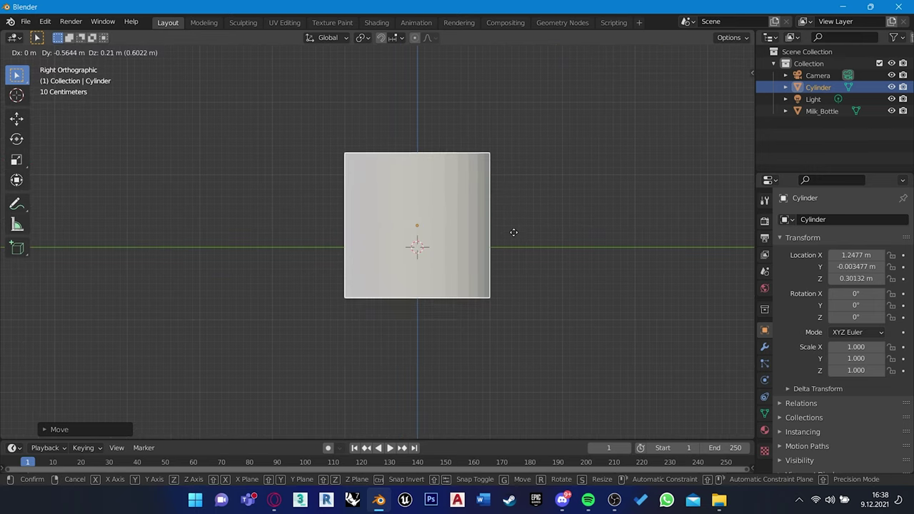
click(571, 251)
key(s)
click(457, 238)
scroll(435, 275, up, 3)
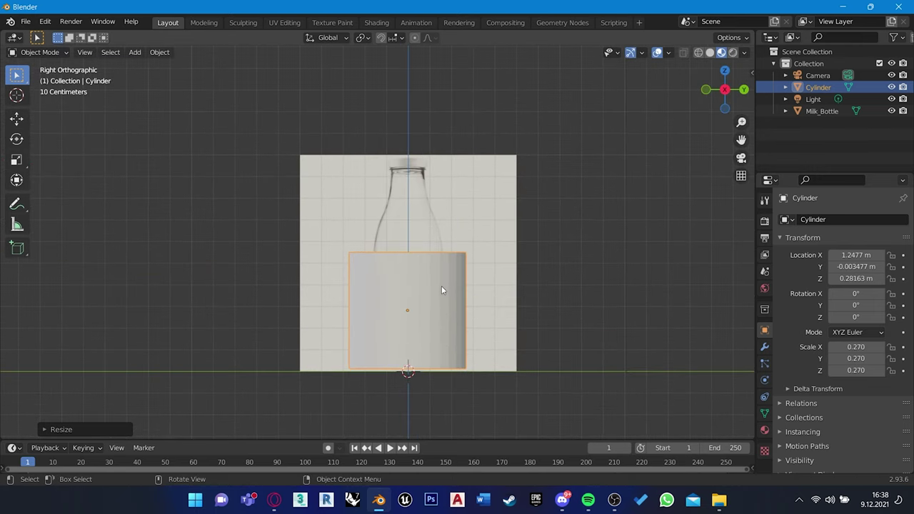
key(g)
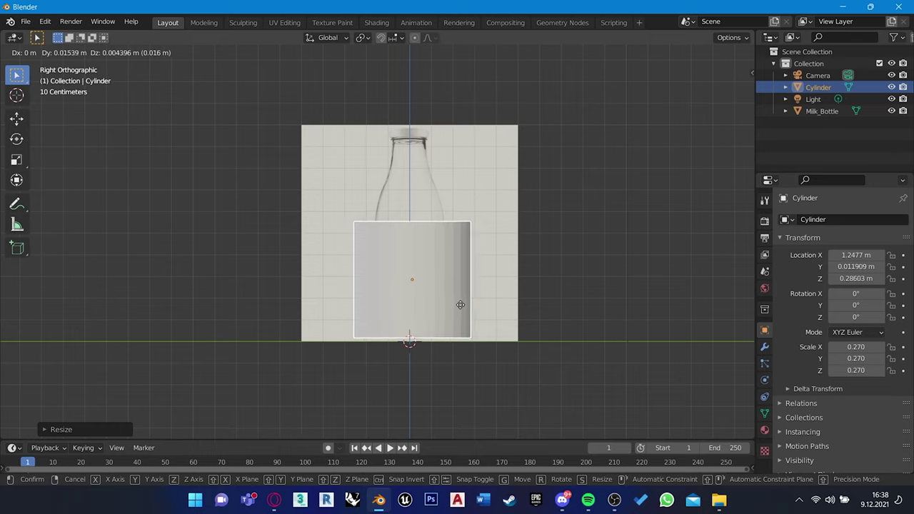
click(460, 304)
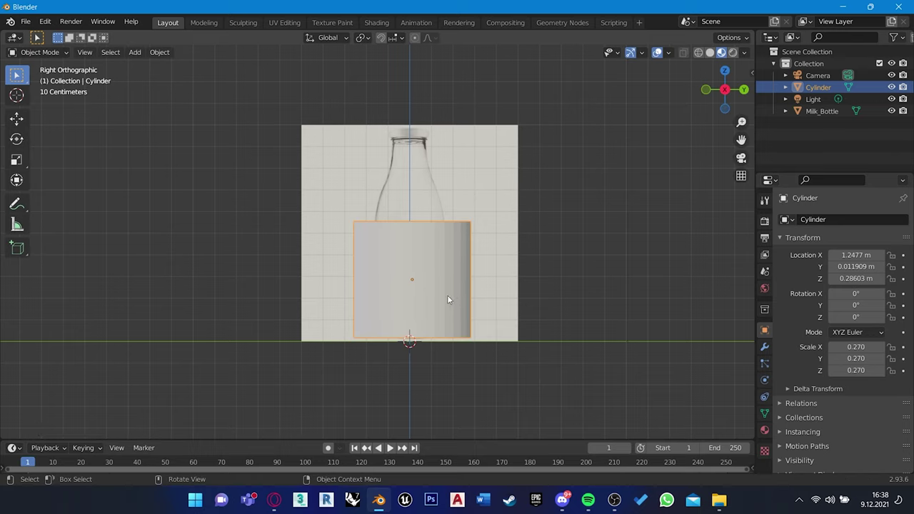
Step: Adjust the cylinder's height along Z and raise it to match the bottle body
key(s)
key(z)
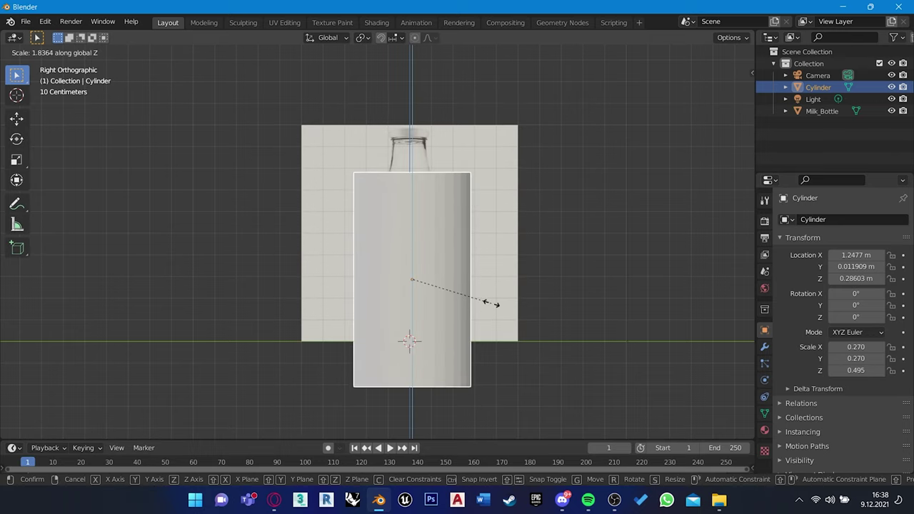
click(492, 303)
key(g)
key(z)
click(510, 274)
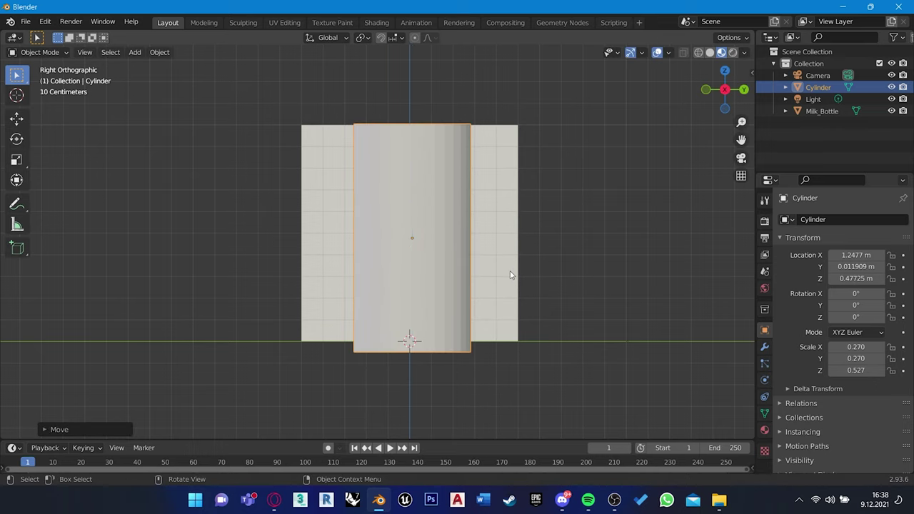
key(s)
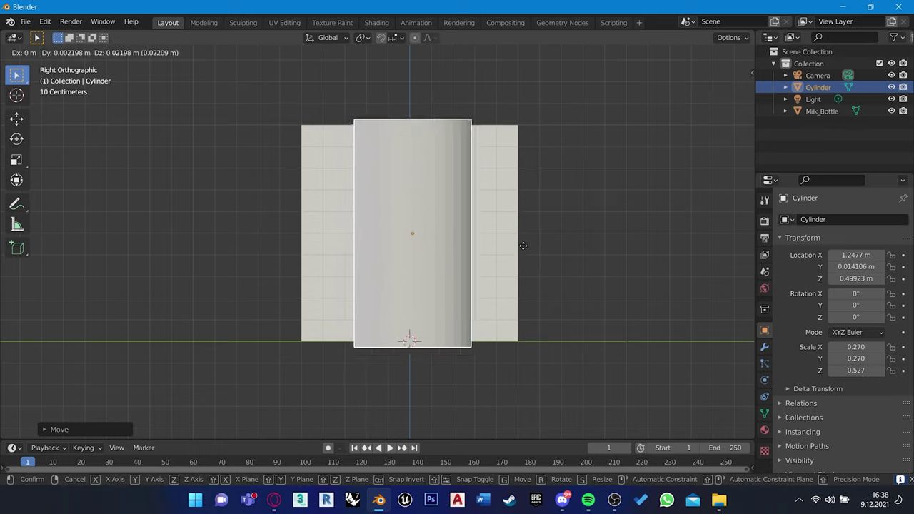
key(z)
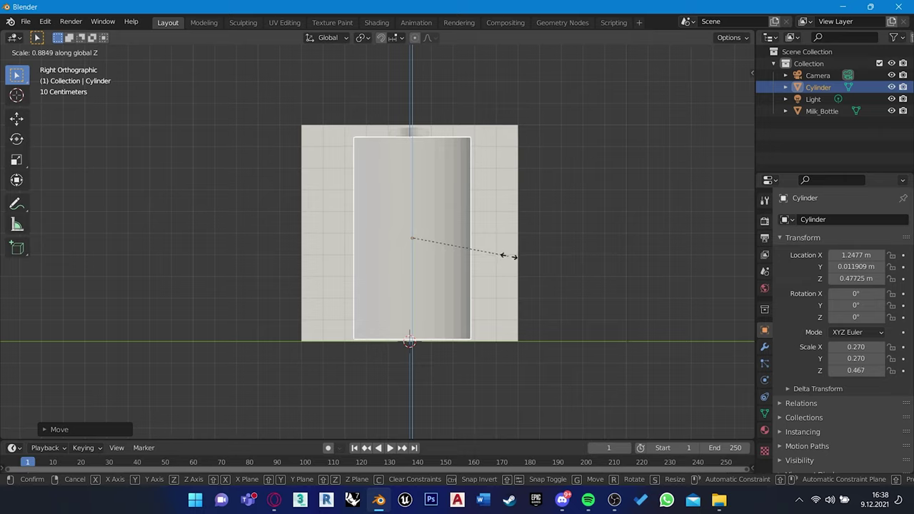
click(509, 256)
Step: Narrow the cylinder's width to 0.160 while keeping its height
key(s)
key(shift+z)
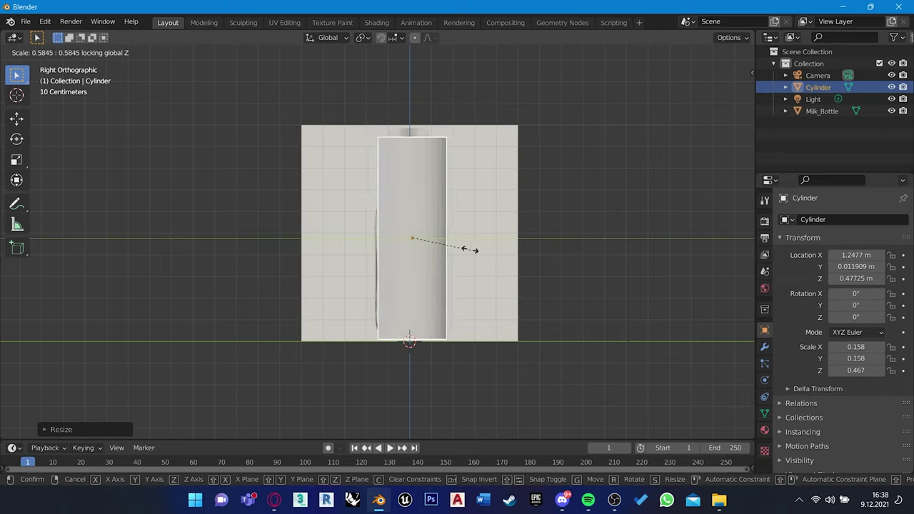
click(466, 248)
key(g)
click(466, 249)
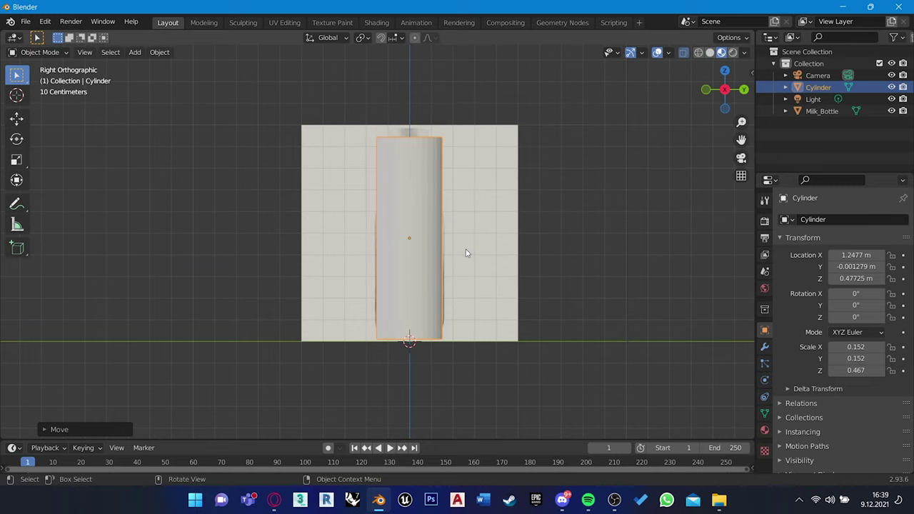
key(s)
key(shift+z)
click(466, 248)
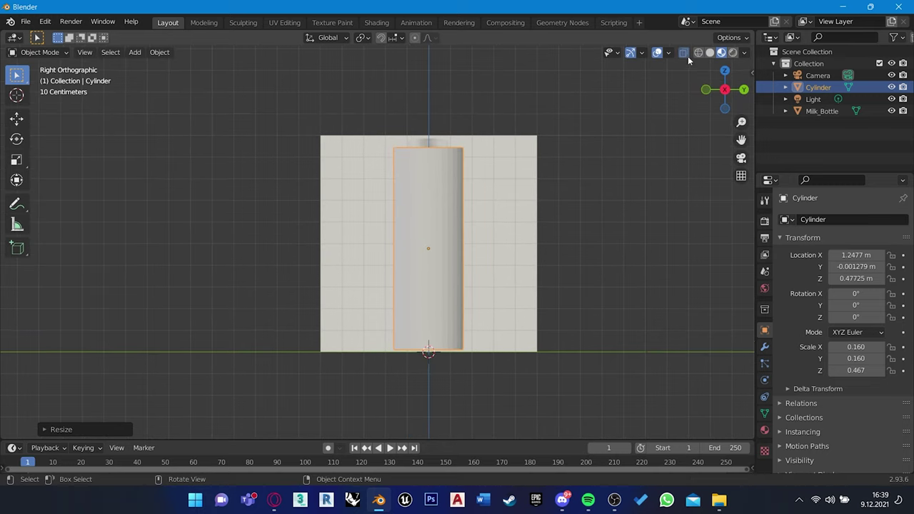
Step: Toggle solid and material shading and recentre the view on the bottle
click(709, 52)
scroll(438, 234, up, 2)
shift+middle_drag(437, 234, 401, 265)
click(721, 52)
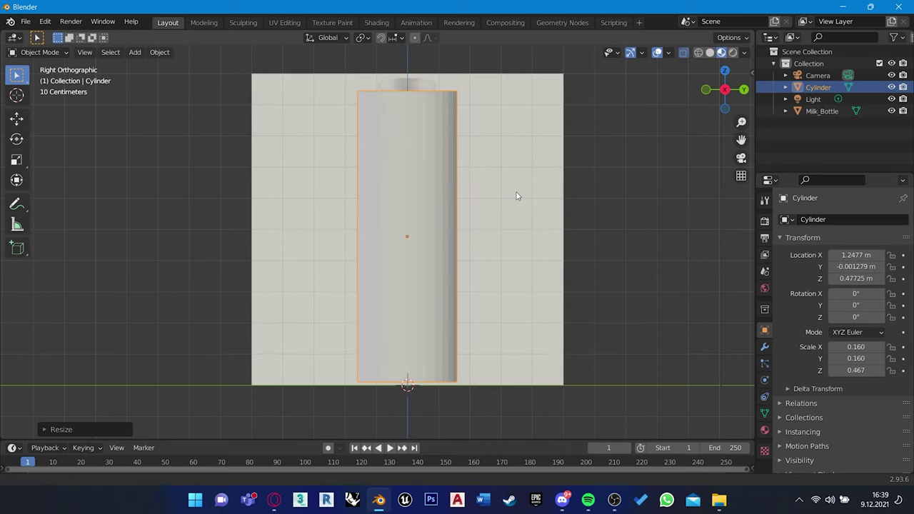
shift+middle_drag(516, 198, 528, 212)
mouse_move(473, 227)
middle_down()
mouse_move(585, 291)
mouse_move(588, 270)
middle_up()
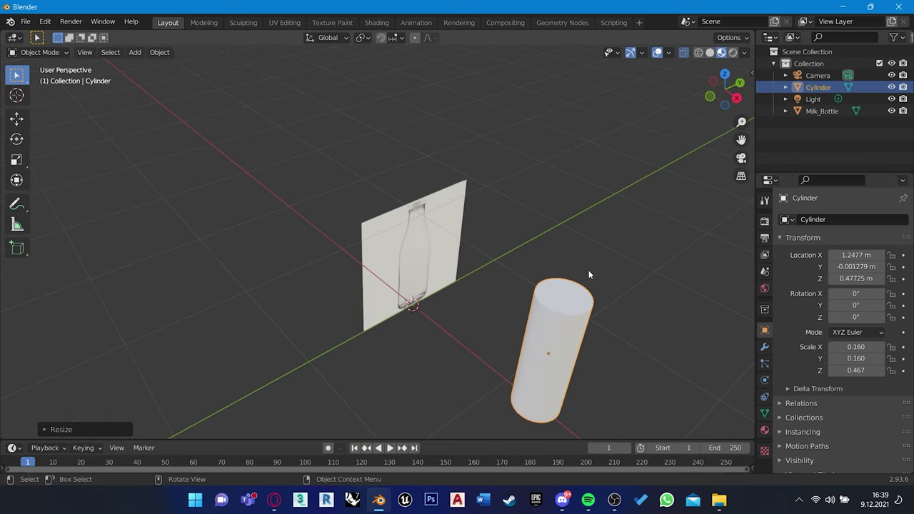
Step: From top view, centre the cylinder on the bottle near the origin, then return to the right view
key(KP_7)
key(g)
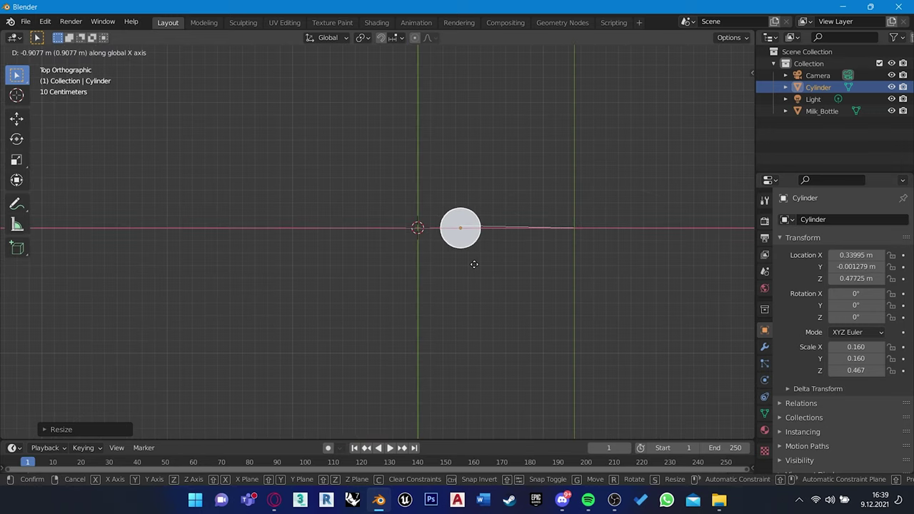
click(473, 262)
mouse_move(473, 261)
middle_down()
mouse_move(350, 151)
mouse_move(412, 238)
middle_up()
key(KP_3)
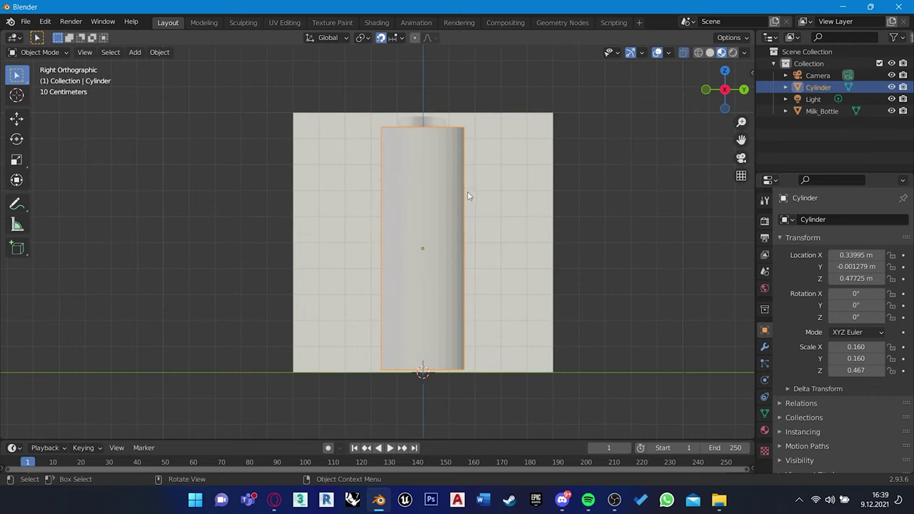
key(Tab)
key(Tab)
key(Tab)
Step: Add an 8-cut loop cut along the cylinder's height in Edit Mode
scroll(450, 212, up, 1)
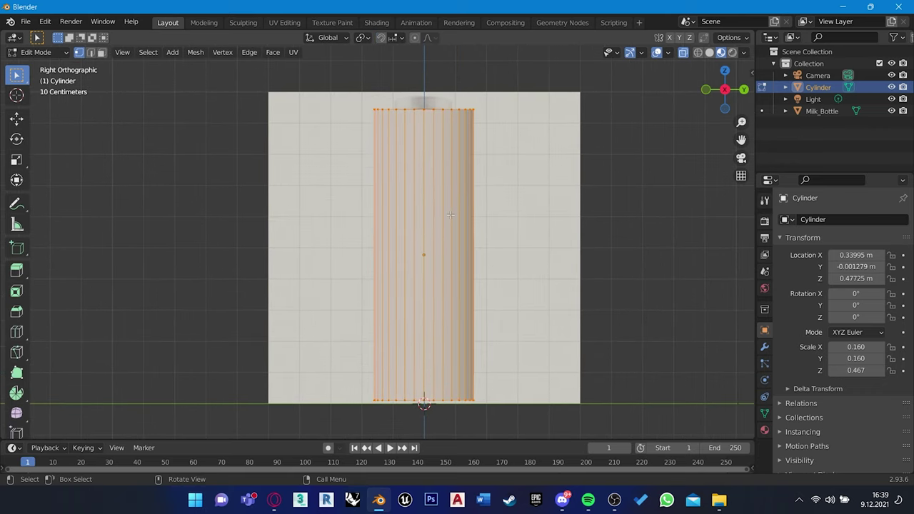
key(Tab)
key(Tab)
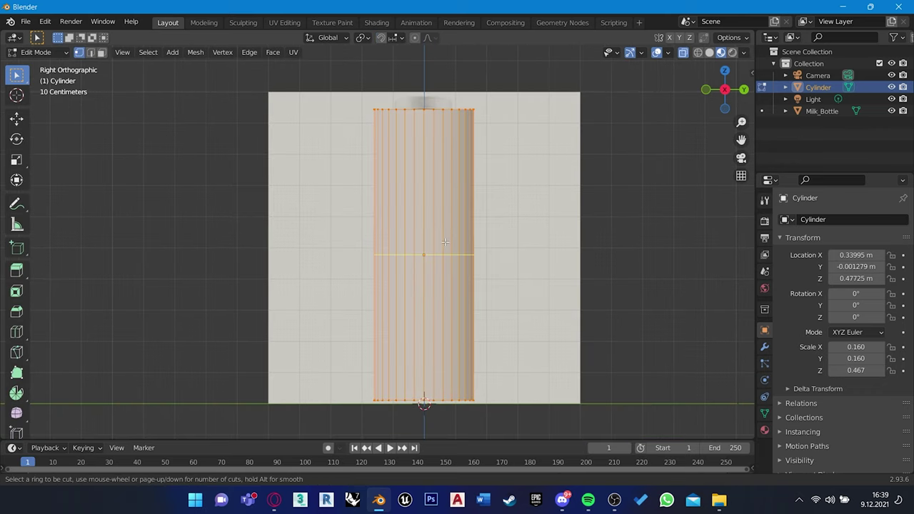
scroll(445, 242, up, 3)
click(446, 198)
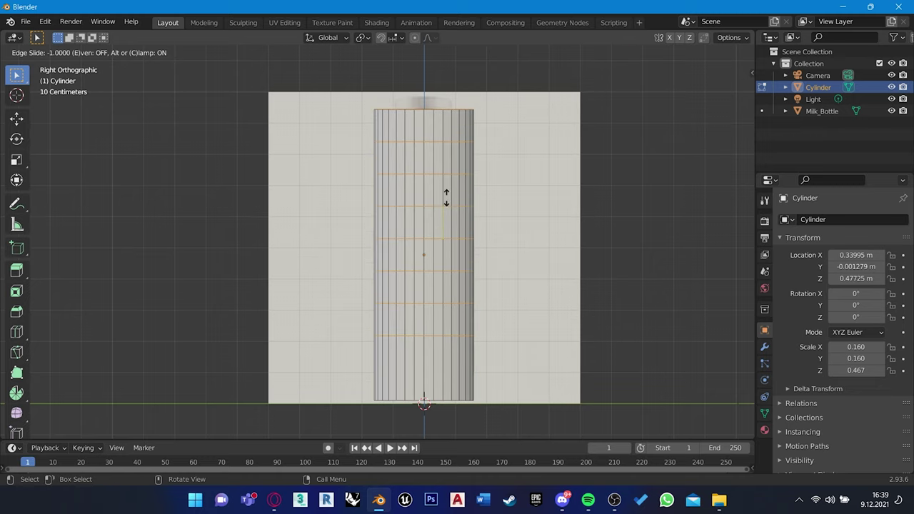
click(437, 245)
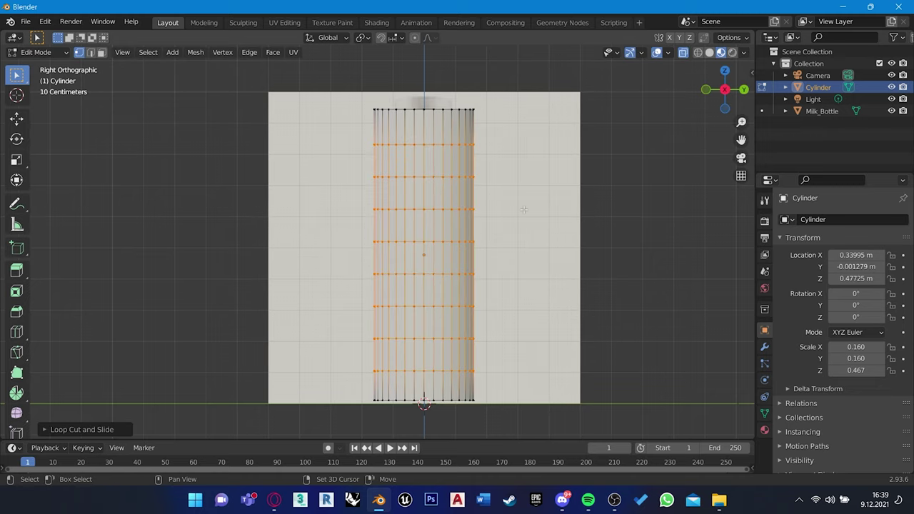
Step: Scale the top edge loop and the loop below it inward to form the narrow neck
alt+click(497, 112)
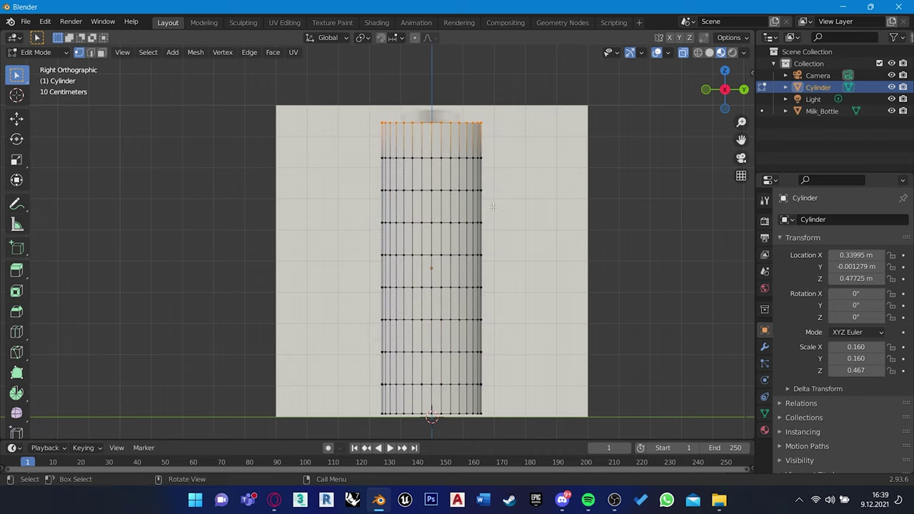
key(s)
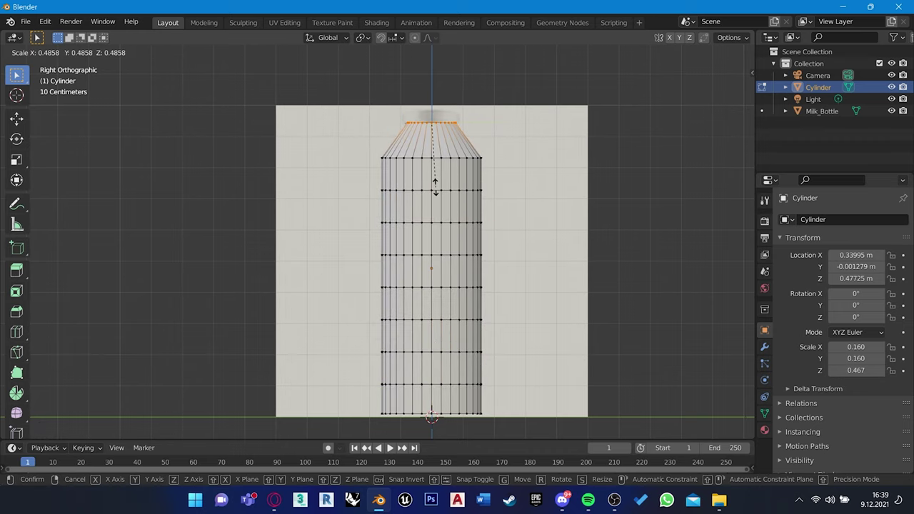
key(shift+z)
click(449, 191)
key(alt+z)
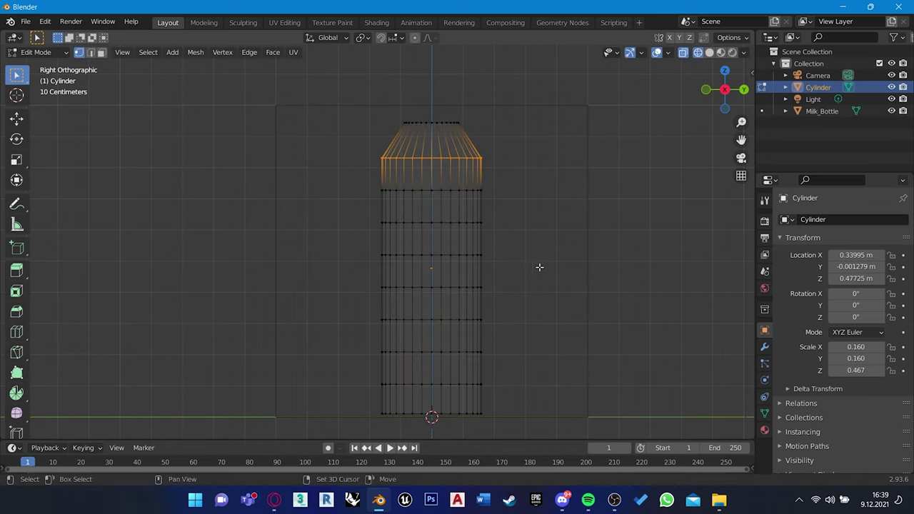
key(alt+z)
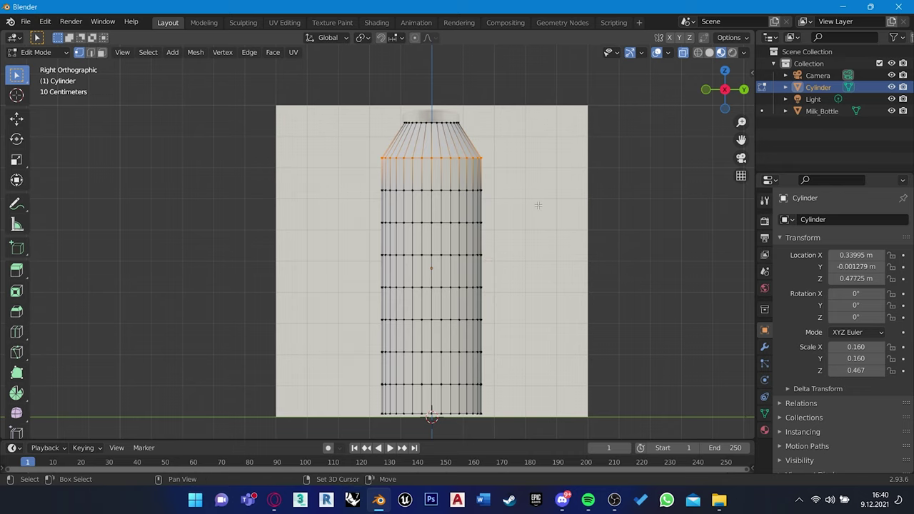
key(alt+z)
key(alt+z)
key(s)
key(shift+z)
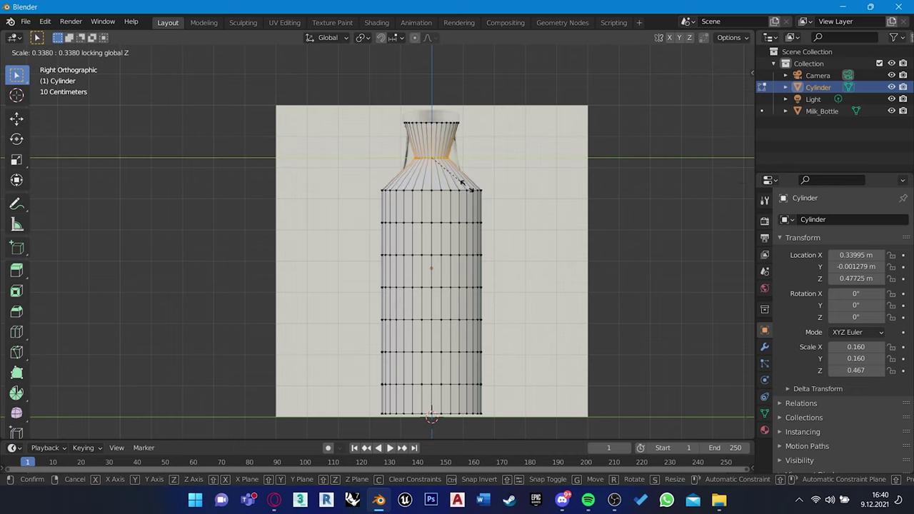
click(489, 196)
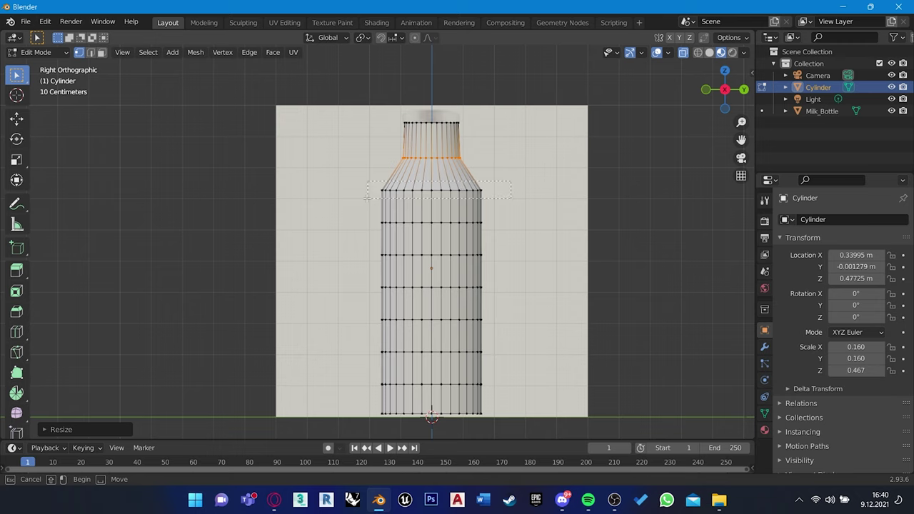
Step: Scale the shoulder loop and the next loop down to form the sloping shoulders
drag(511, 182, 367, 199)
key(alt+z)
key(alt+z)
key(s)
key(shift+z)
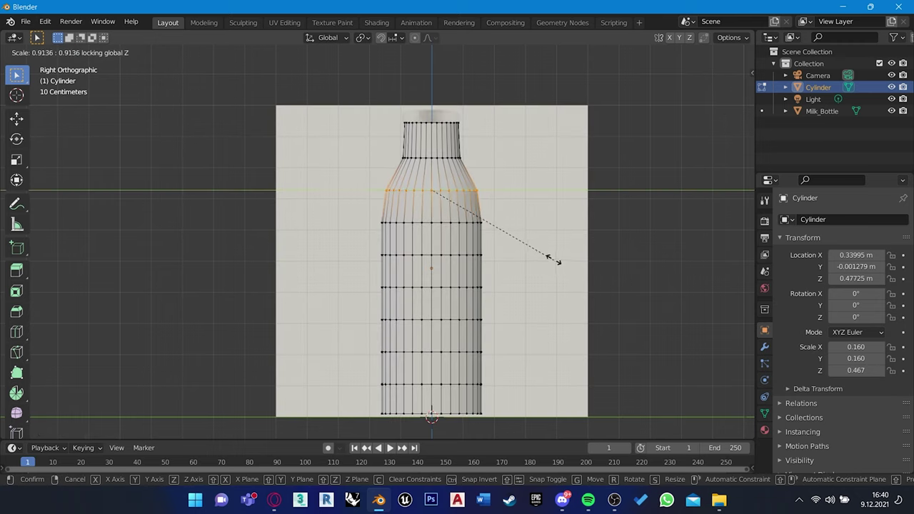
click(524, 262)
drag(500, 213, 367, 232)
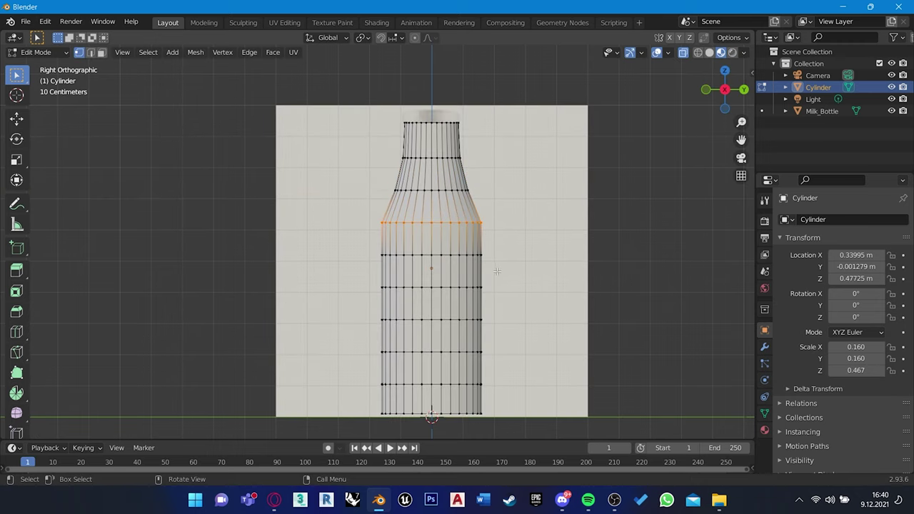
key(s)
key(shift+z)
click(492, 265)
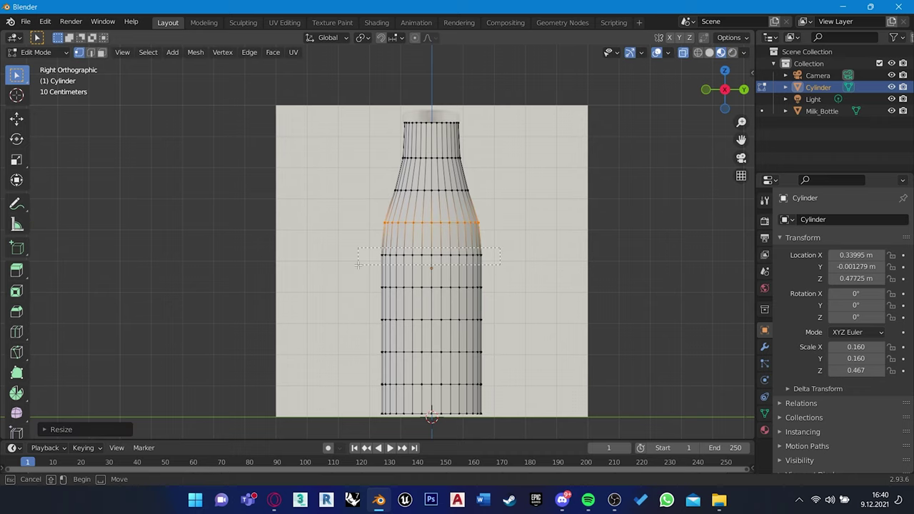
Step: Scale the next two upper body loops horizontally to follow the bottle outline
drag(500, 243, 367, 266)
key(s)
key(shift+z)
click(496, 274)
drag(500, 275, 368, 298)
key(s)
key(shift+z)
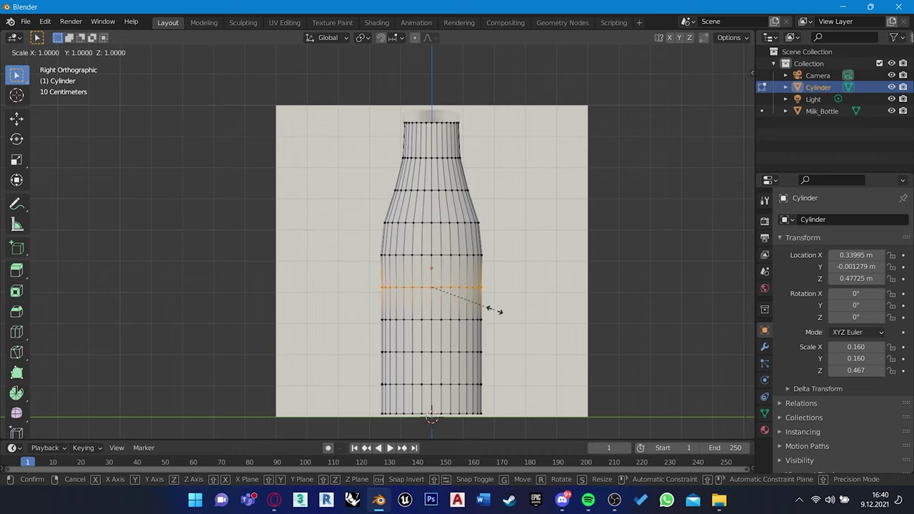
click(489, 309)
Step: Scale the two lower body loops horizontally to match the reference outline
drag(500, 307, 367, 330)
key(s)
key(shift+z)
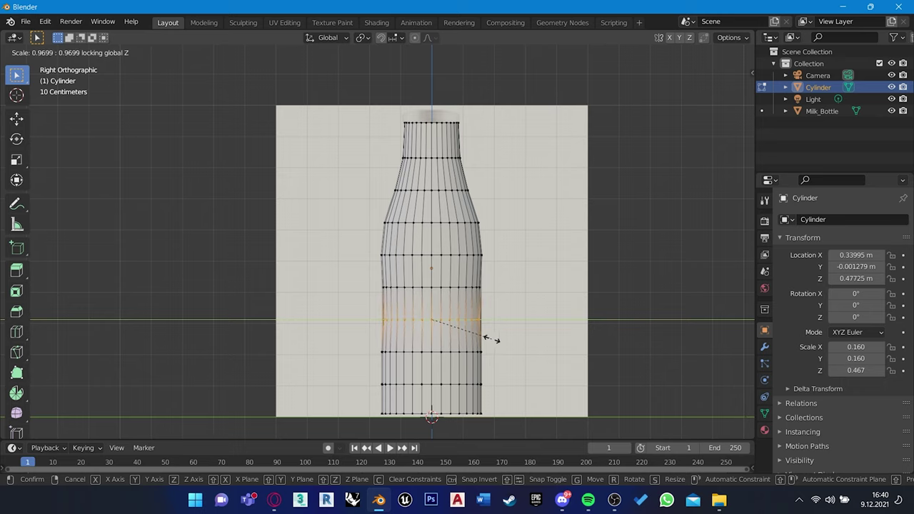
click(491, 339)
drag(500, 339, 367, 363)
key(s)
key(shift+z)
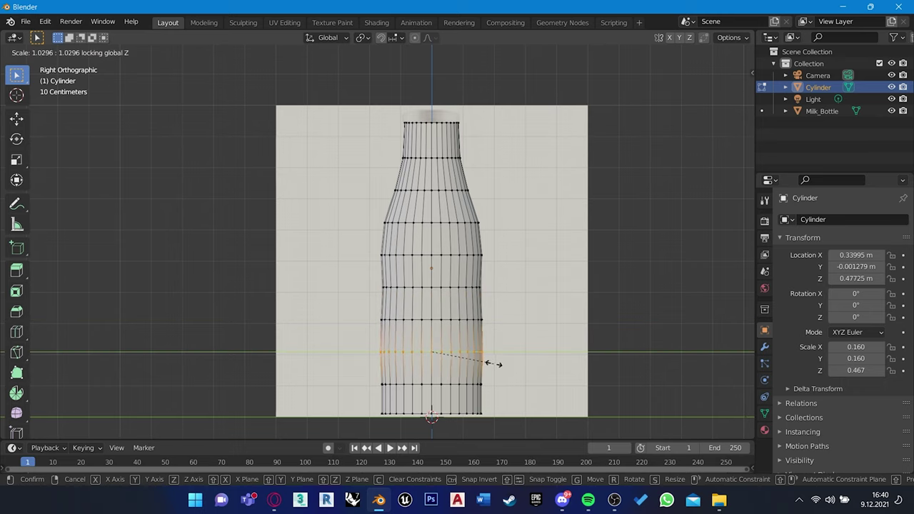
click(492, 363)
Step: Readjust a higher body loop and slightly narrow the lower body loop
drag(500, 307, 368, 330)
key(s)
key(shift+z)
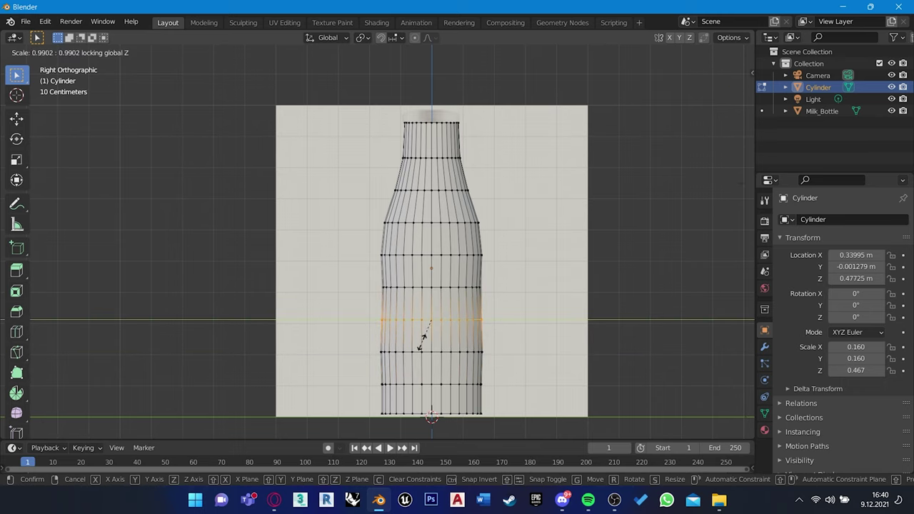
click(434, 345)
alt+click(437, 351)
key(s)
key(shift+z)
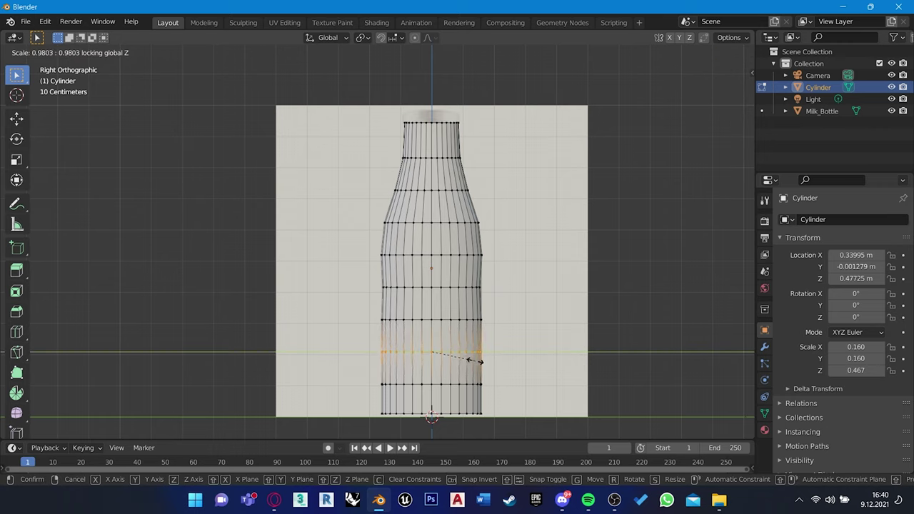
click(477, 361)
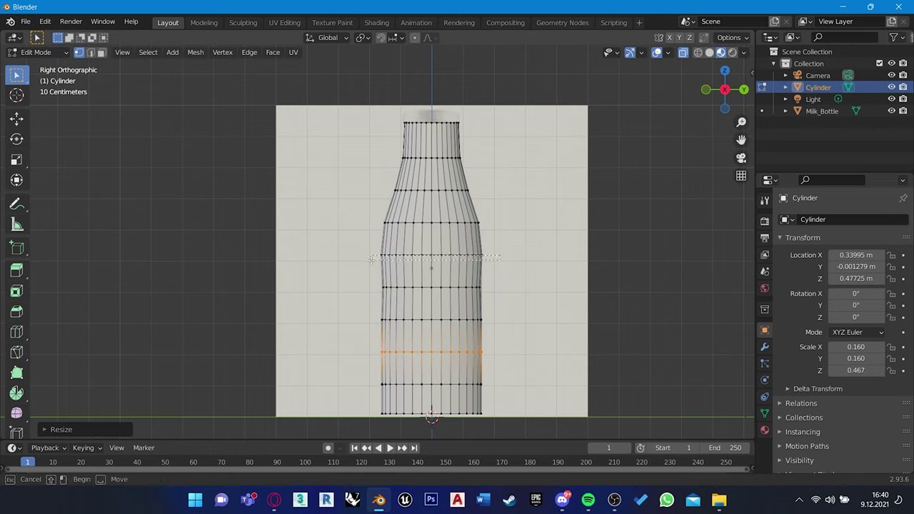
Step: Refine the mid-body loop width and slightly widen the lower body loop
drag(370, 260, 370, 260)
key(s)
key(shift+z)
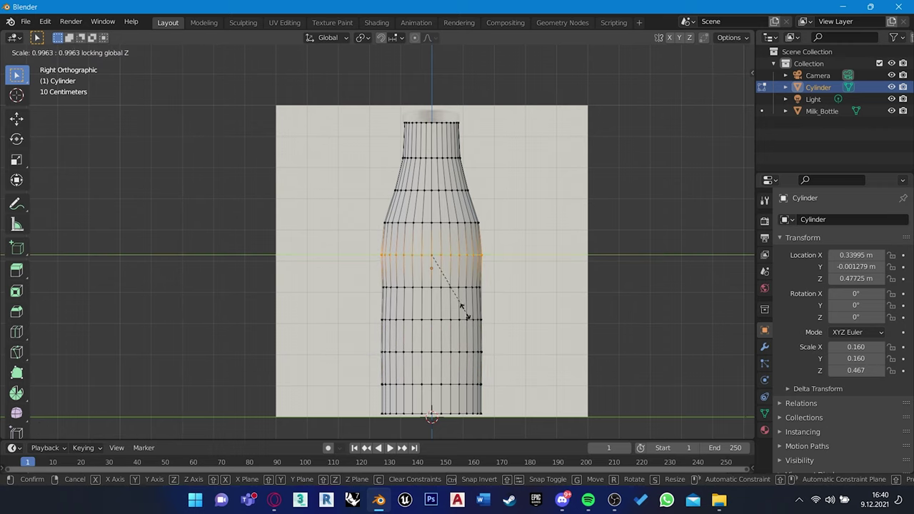
click(463, 308)
drag(376, 235, 492, 348)
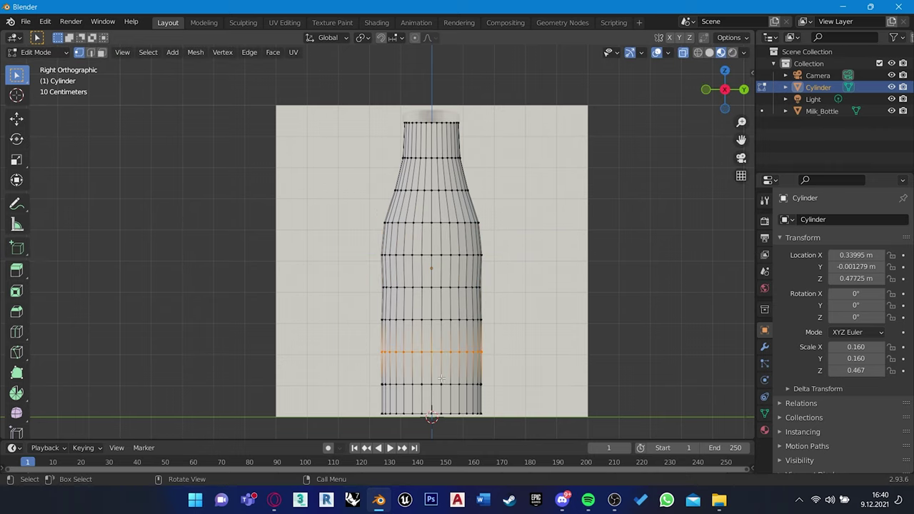
key(s)
key(shift+z)
click(502, 389)
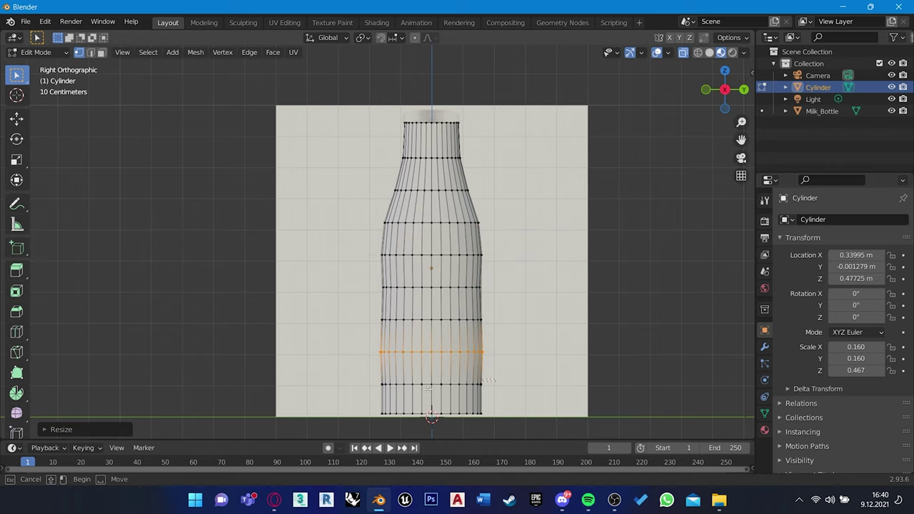
Step: Zoom in on the cylinder's base and scale the bottom loop horizontally, then deselect
scroll(503, 390, up, 5)
shift+middle_drag(665, 282, 470, 300)
scroll(470, 299, up, 1)
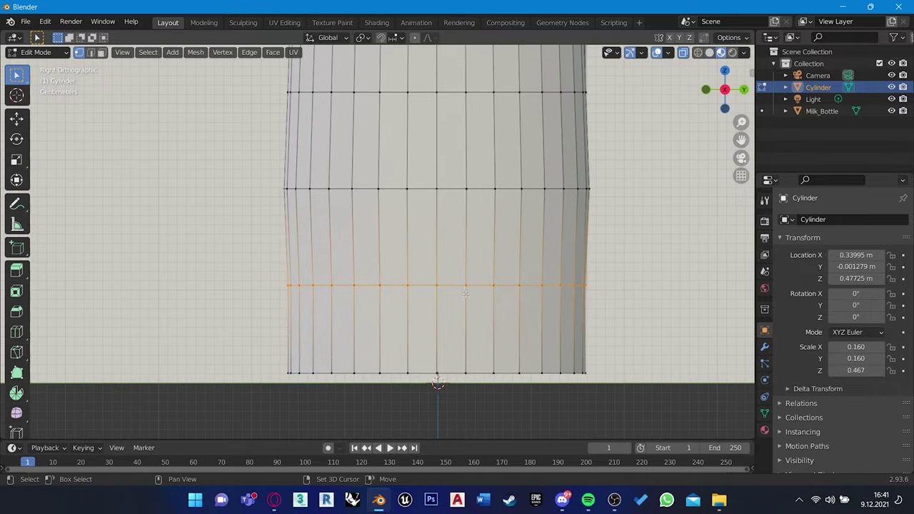
key(s)
key(shift+z)
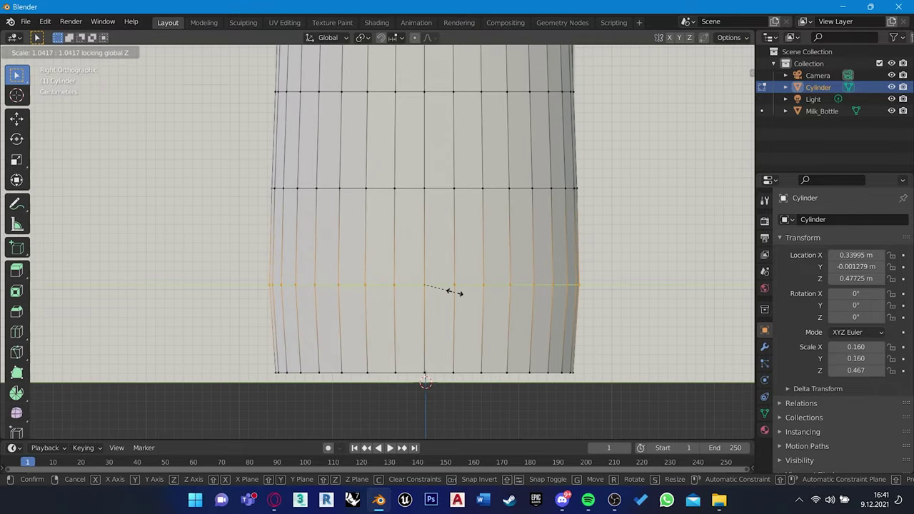
click(461, 301)
click(463, 345)
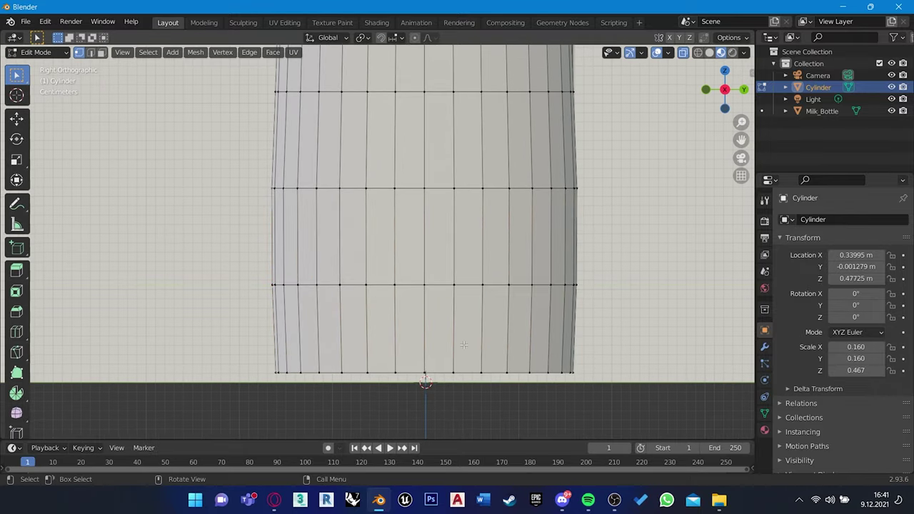
Step: Add two loop cuts near the bottom of the milk cylinder
scroll(468, 323, down, 5)
scroll(455, 309, up, 4)
key(ctrl+r)
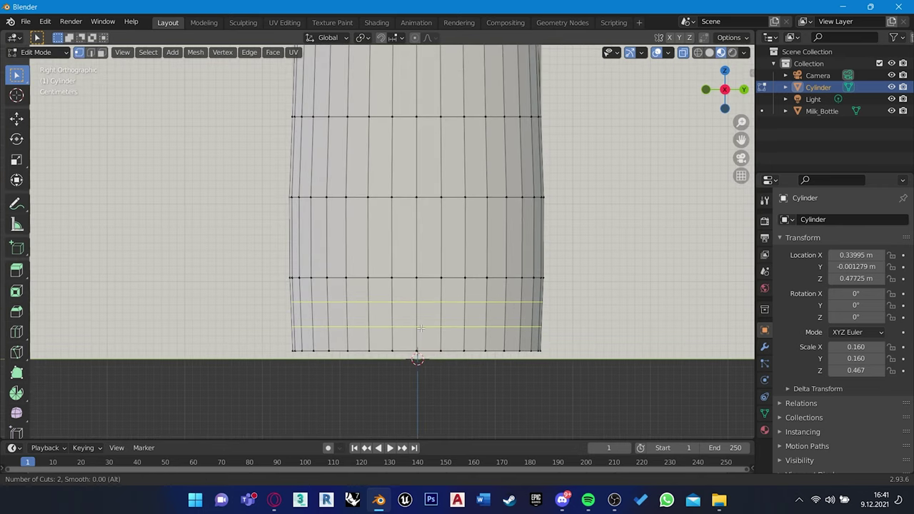
click(420, 327)
click(492, 339)
Step: Move the selected loop vertically and narrow it near the base
scroll(457, 335, up, 2)
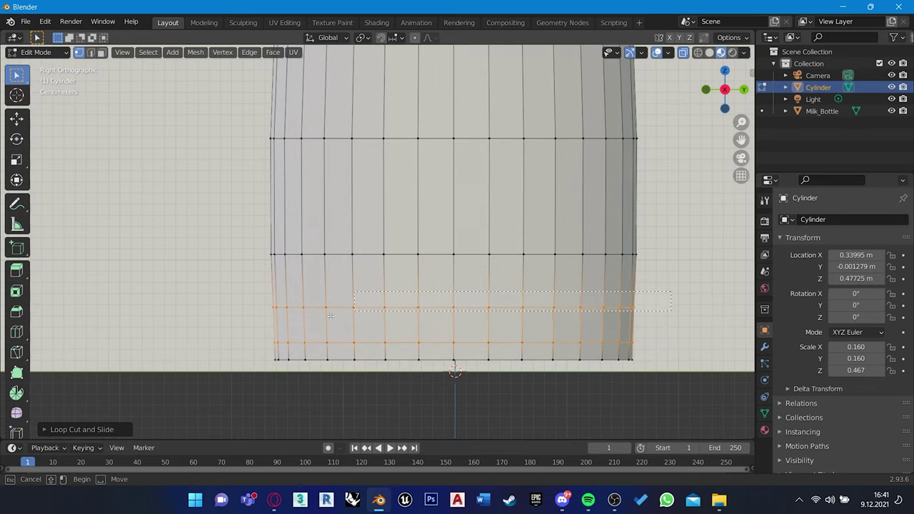
key(g)
key(z)
click(434, 344)
key(s)
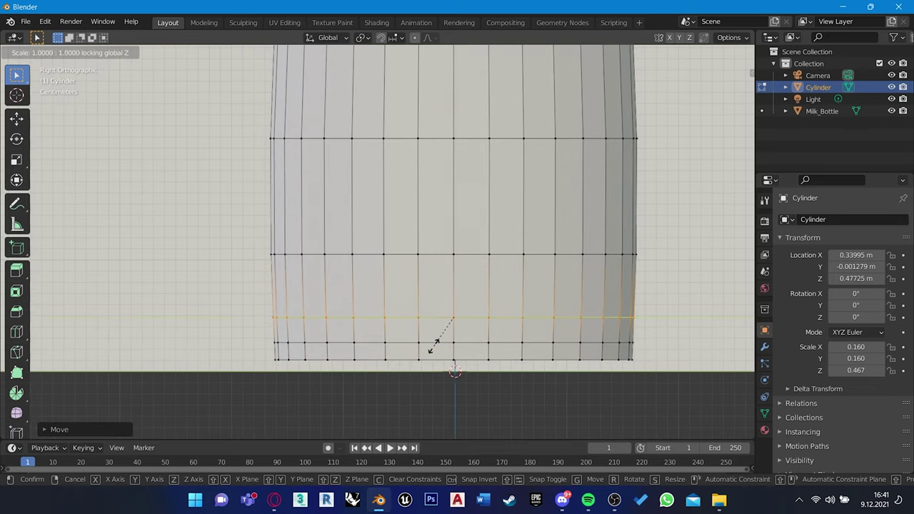
key(shift+z)
click(305, 347)
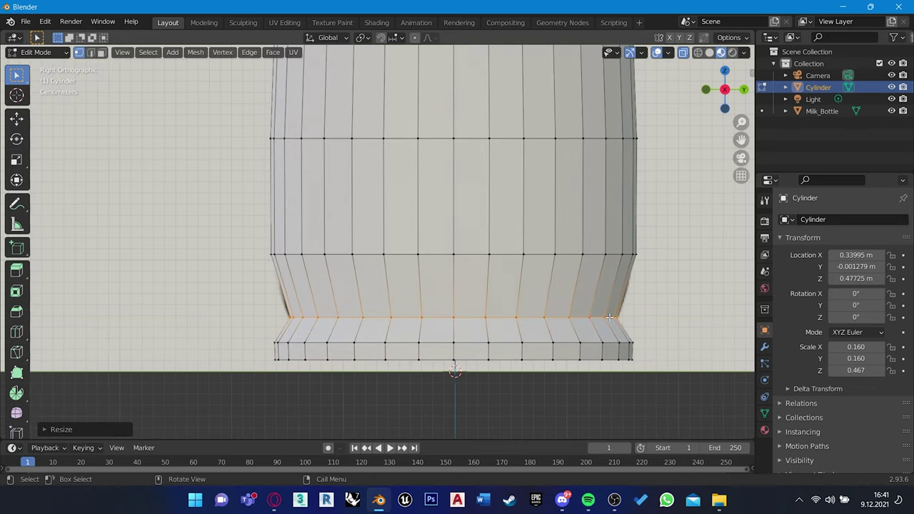
Step: Raise that loop along Z and readjust its horizontal width
key(g)
key(z)
click(626, 307)
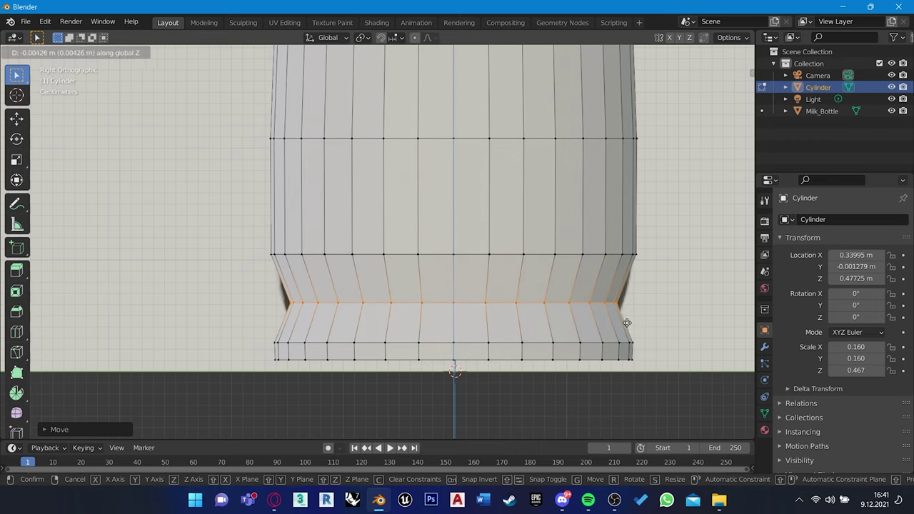
key(s)
key(shift+z)
click(640, 324)
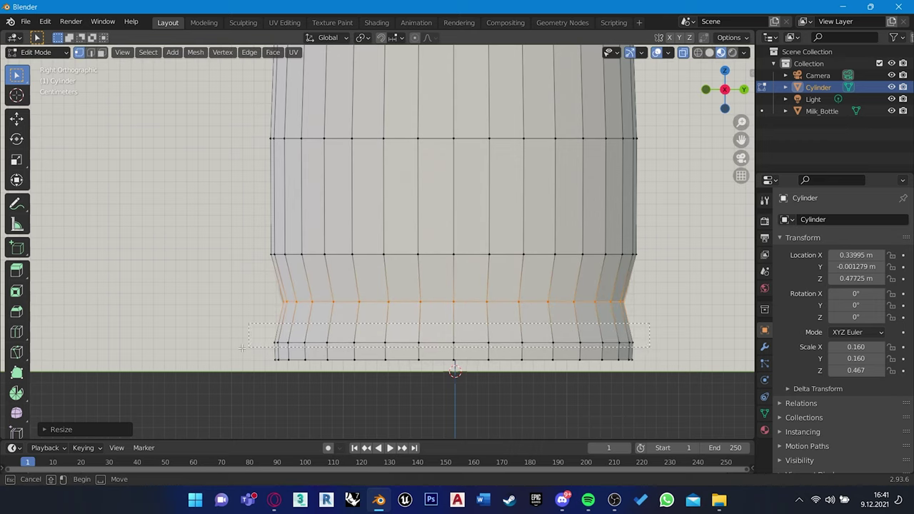
Step: Reposition the lower loop vertically and widen it into the bottom rim
drag(241, 348, 242, 348)
key(g)
key(z)
click(457, 348)
key(s)
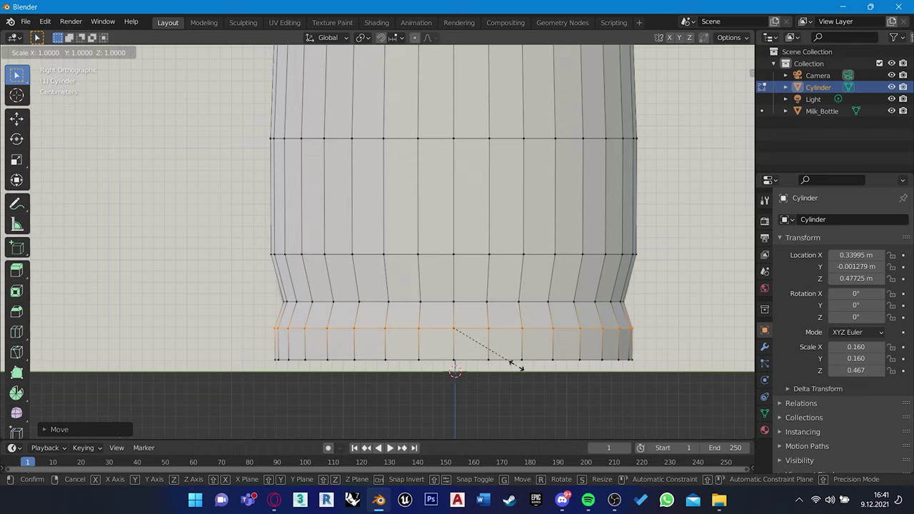
key(shift+z)
click(508, 363)
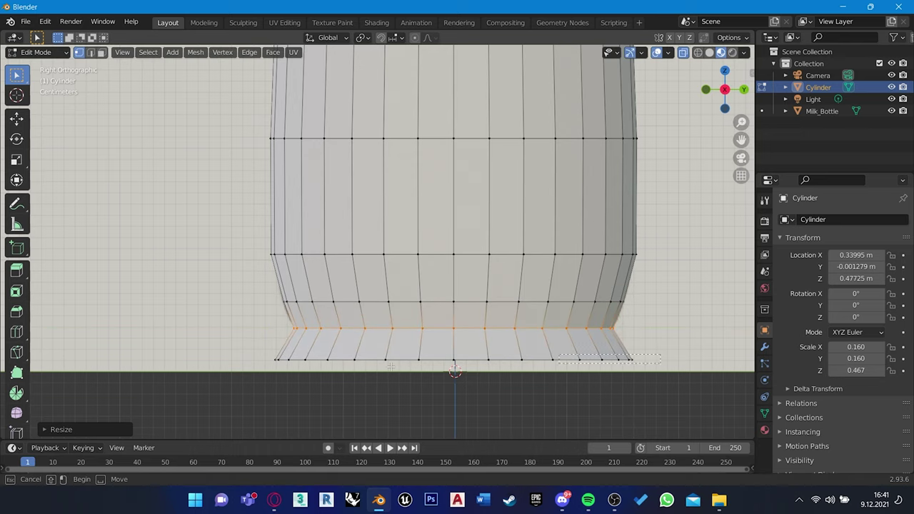
Step: Move the very bottom loop down and scale it to flatten the bottom ring
drag(663, 350, 252, 386)
key(g)
key(z)
click(399, 393)
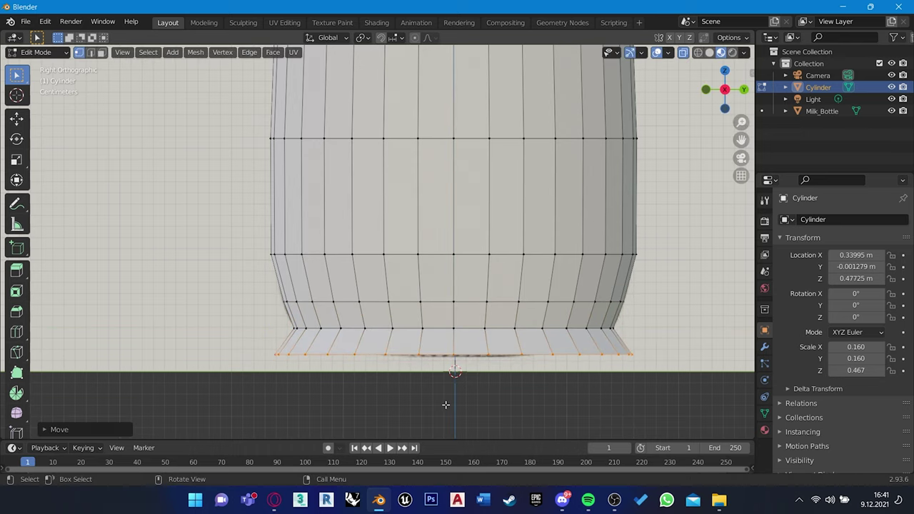
key(s)
key(shift+z)
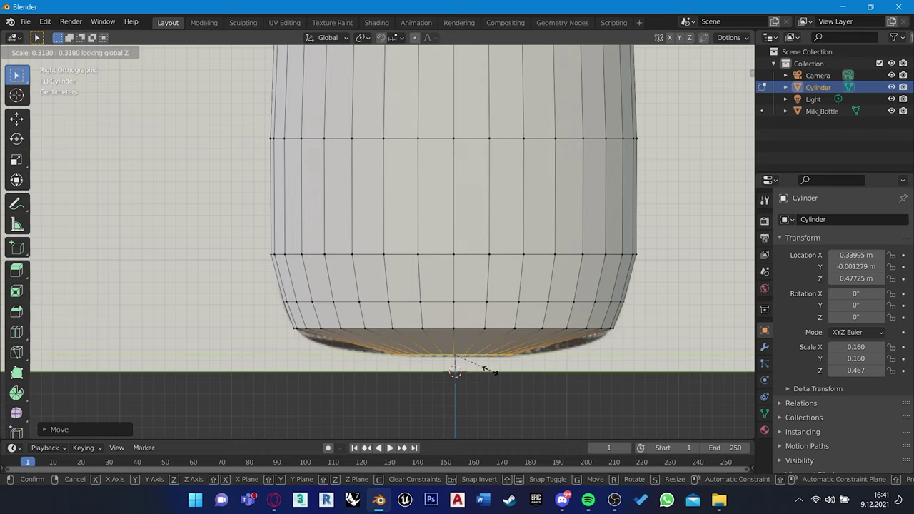
click(505, 377)
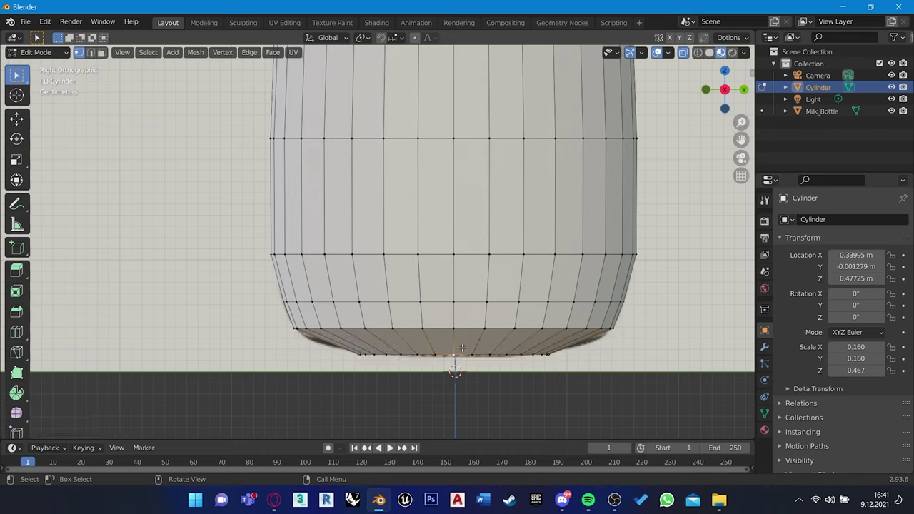
Step: Add one more edge loop near the bottom, slide and widen it, then leave Edit Mode
alt+click(517, 346)
key(g)
key(g)
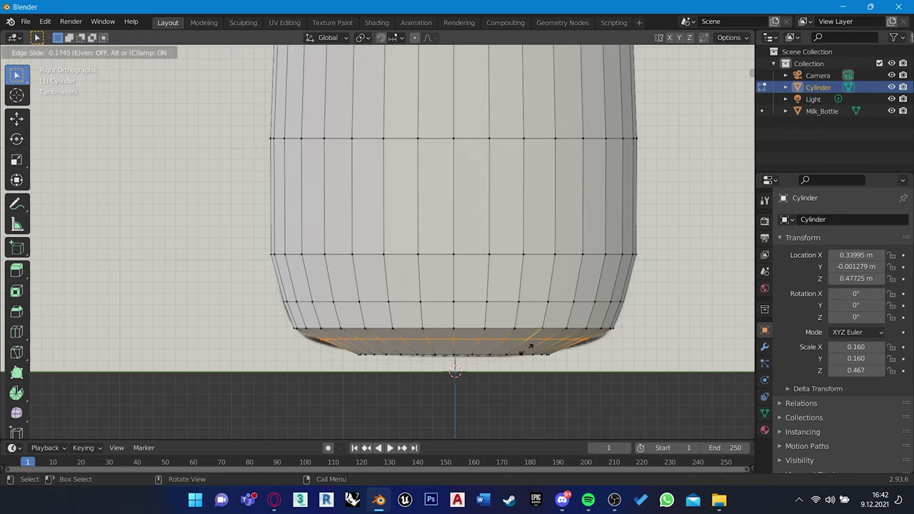
click(525, 359)
key(s)
key(shift+z)
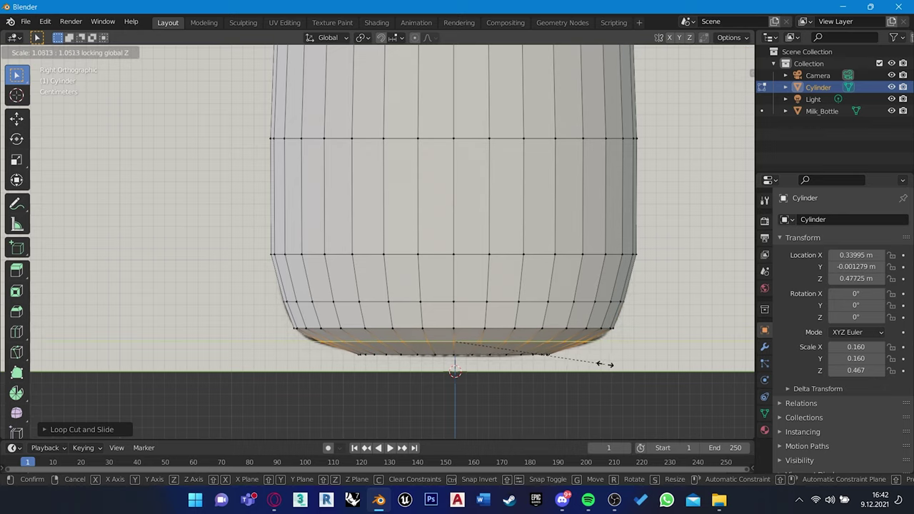
click(608, 363)
mouse_move(609, 362)
middle_down()
mouse_move(542, 321)
mouse_move(413, 267)
mouse_move(469, 212)
mouse_move(423, 273)
mouse_move(369, 203)
mouse_move(428, 286)
mouse_move(528, 243)
mouse_move(351, 249)
mouse_move(477, 242)
mouse_move(481, 225)
middle_up()
scroll(542, 321, down, 5)
key(Tab)
Step: Enter Edit Mode on the milk cylinder in solid display and select its bottom face
click(469, 212)
click(368, 203)
scroll(552, 232, up, 3)
key(Tab)
click(682, 54)
click(456, 238)
scroll(460, 237, up, 2)
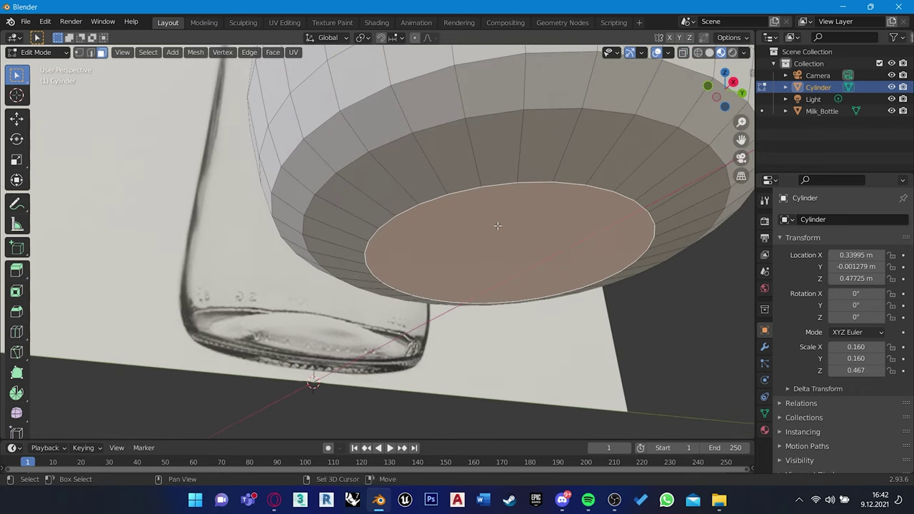
scroll(464, 237, up, 1)
Step: Inset the bottom face and push it up along Z
key(i)
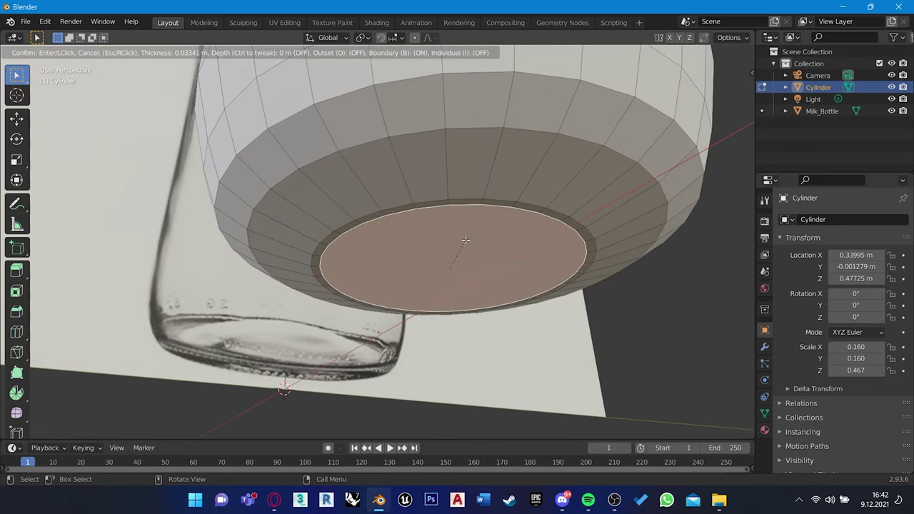
click(465, 240)
key(g)
key(z)
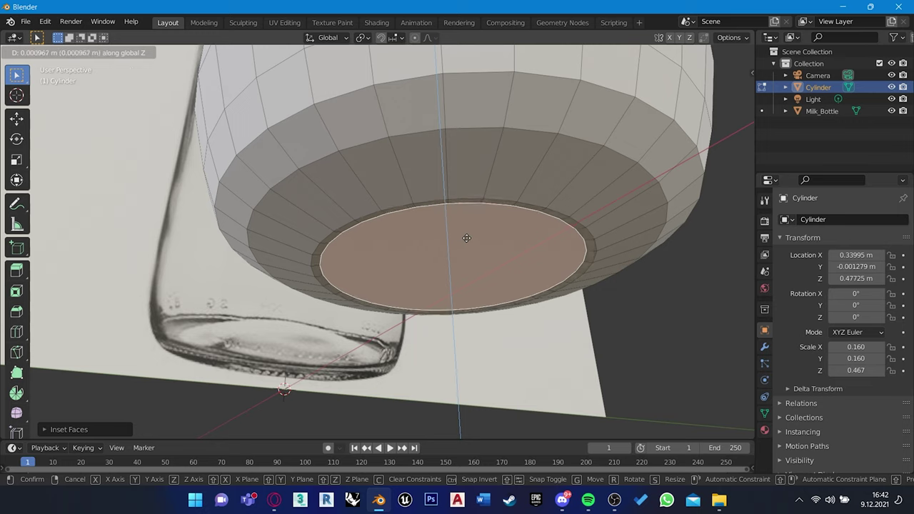
click(466, 237)
Step: Inset the bottom face a second time and raise it, viewing the underside
key(i)
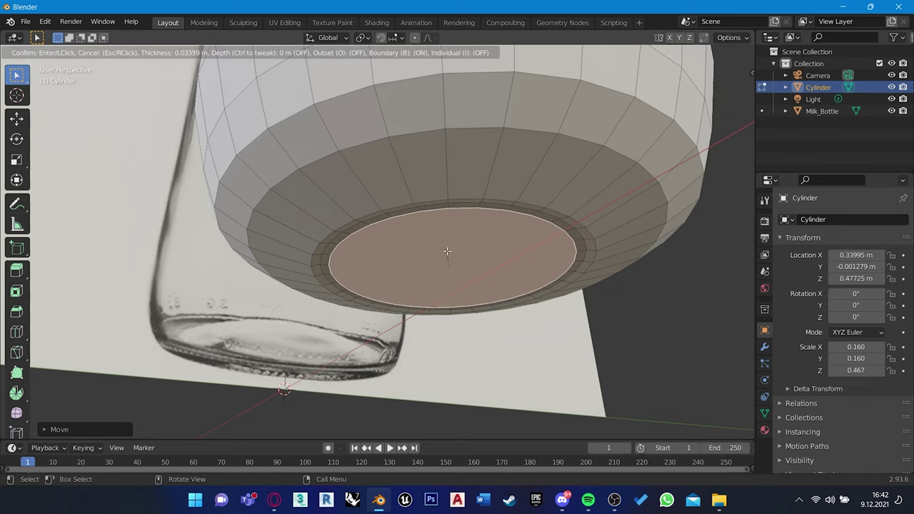
click(446, 259)
key(g)
key(z)
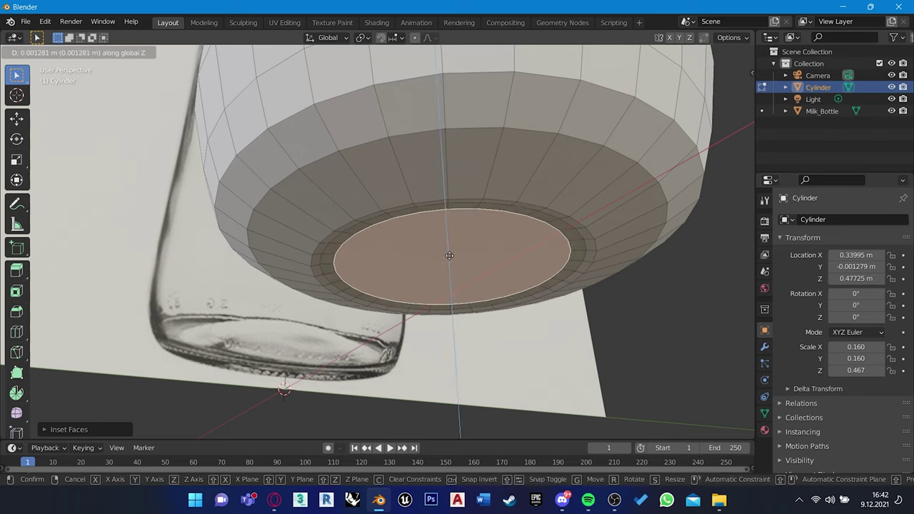
click(449, 255)
scroll(450, 255, down, 3)
middle_drag(450, 254, 499, 242)
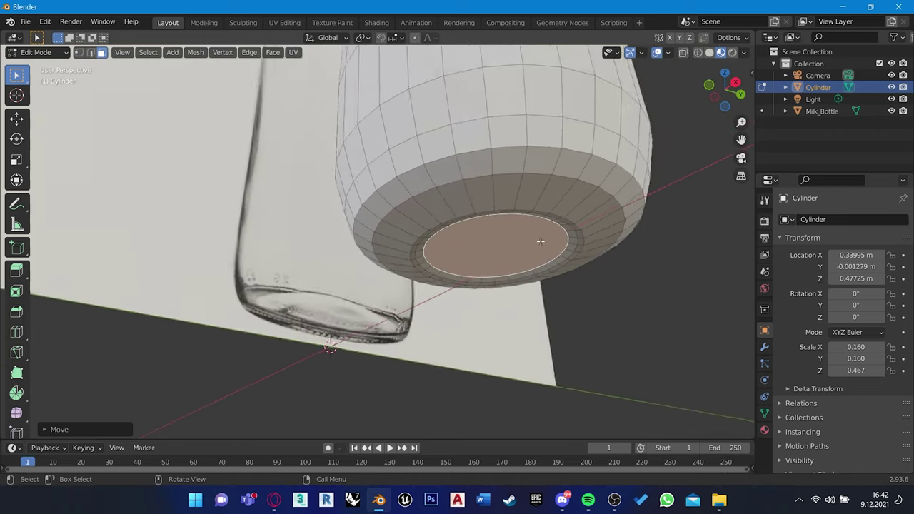
scroll(513, 252, up, 6)
Step: Make a third inset, recess it upward, then return to Object Mode showing the whole bottle
key(i)
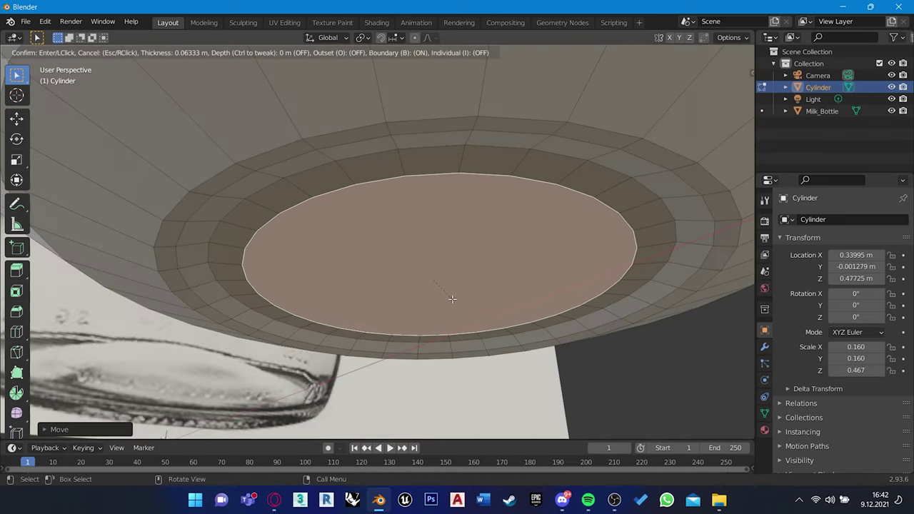
key(Escape)
scroll(528, 321, down, 5)
key(i)
click(587, 322)
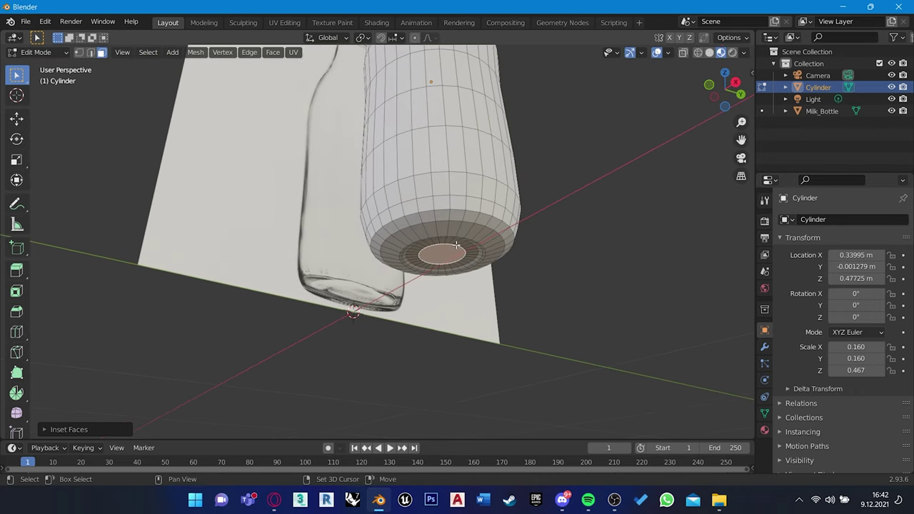
scroll(502, 286, up, 5)
key(g)
key(z)
click(474, 299)
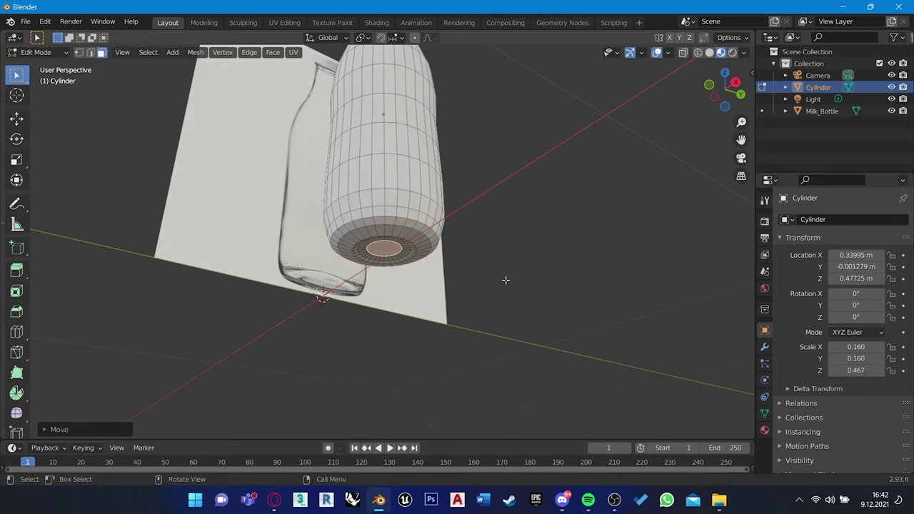
scroll(500, 285, down, 6)
mouse_move(506, 279)
middle_down()
mouse_move(475, 298)
mouse_move(472, 276)
mouse_move(414, 271)
middle_up()
key(Tab)
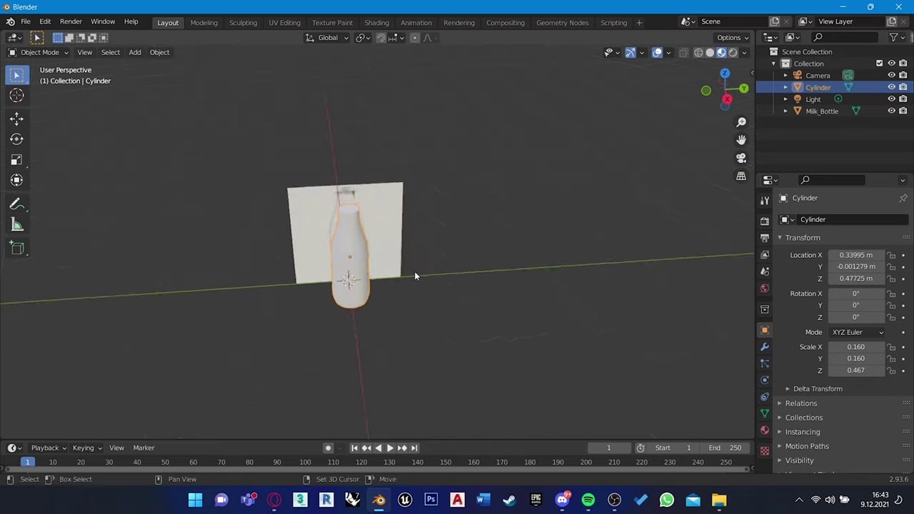
Step: From the side view, select the milk cylinder's top ring of vertices in Edit Mode
scroll(414, 271, up, 4)
scroll(428, 286, down, 2)
middle_drag(678, 335, 597, 289)
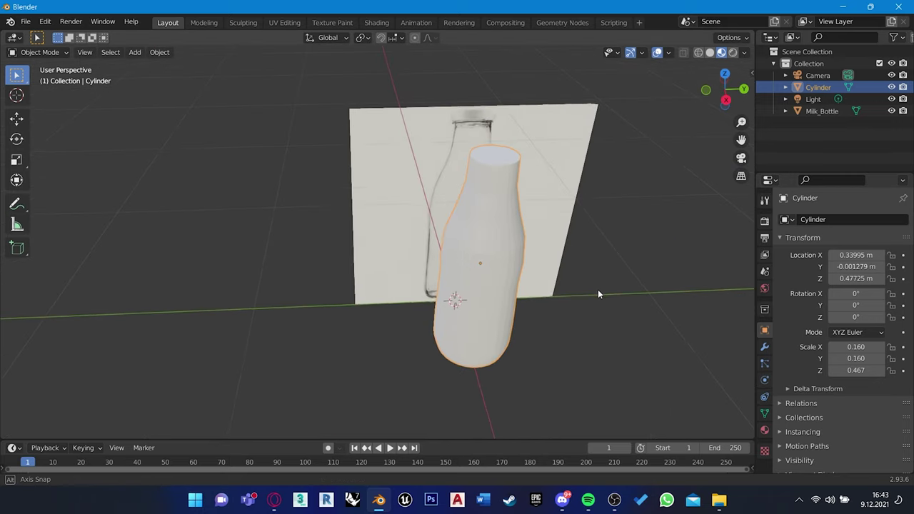
key(KP_3)
scroll(464, 178, down, 1)
scroll(509, 145, up, 5)
scroll(521, 148, up, 3)
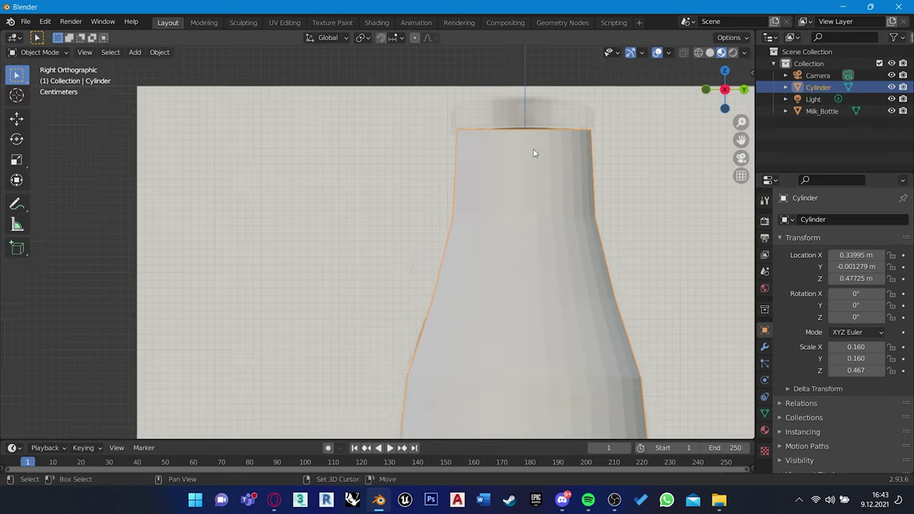
scroll(500, 214, up, 3)
click(418, 216)
key(Tab)
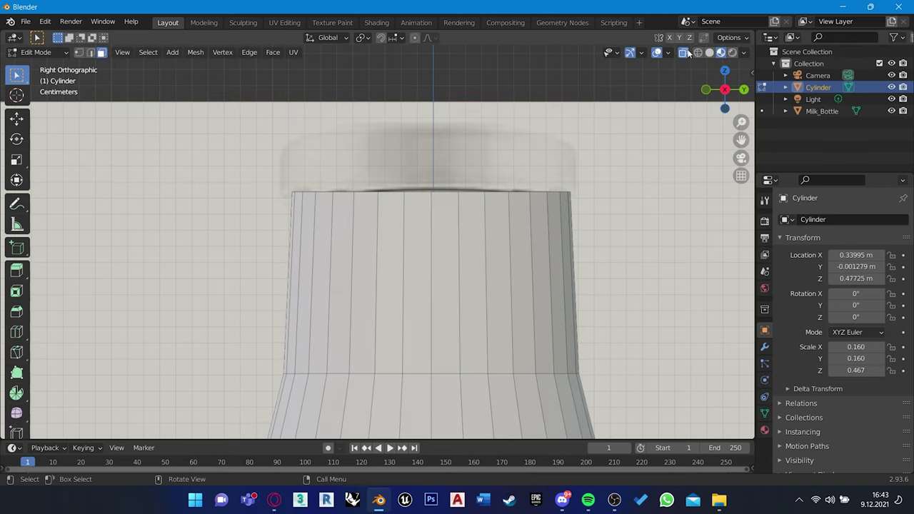
shift+scroll(534, 144, down, 2)
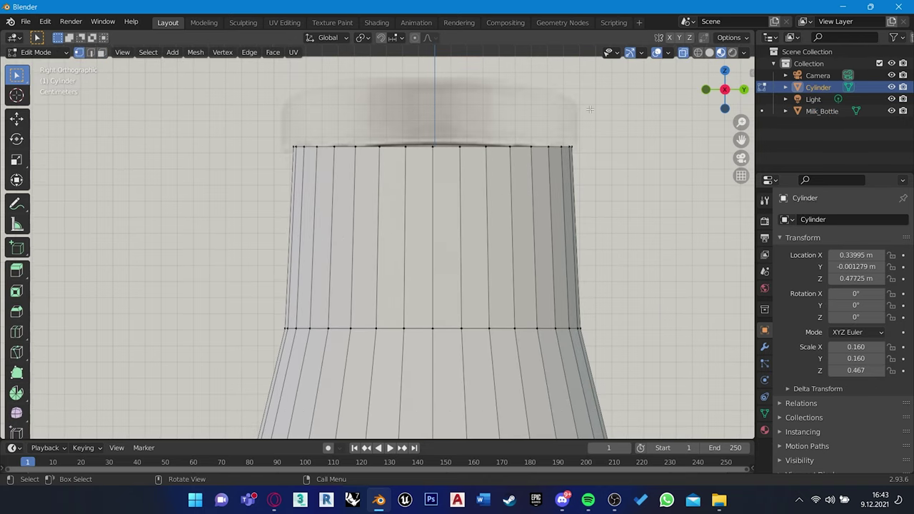
drag(589, 109, 282, 168)
Step: Raise the cylinder's top ring vertically and narrow it to start the neck
key(g)
key(z)
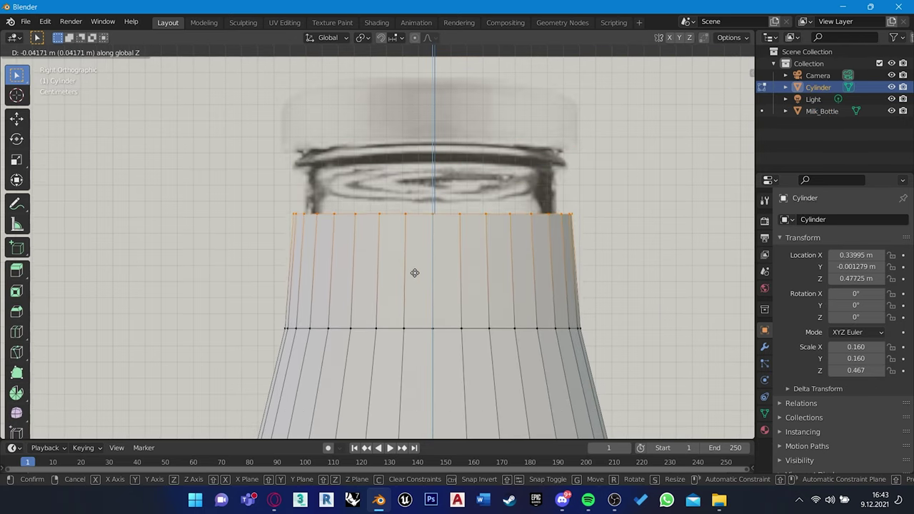
click(413, 261)
key(s)
key(shift+z)
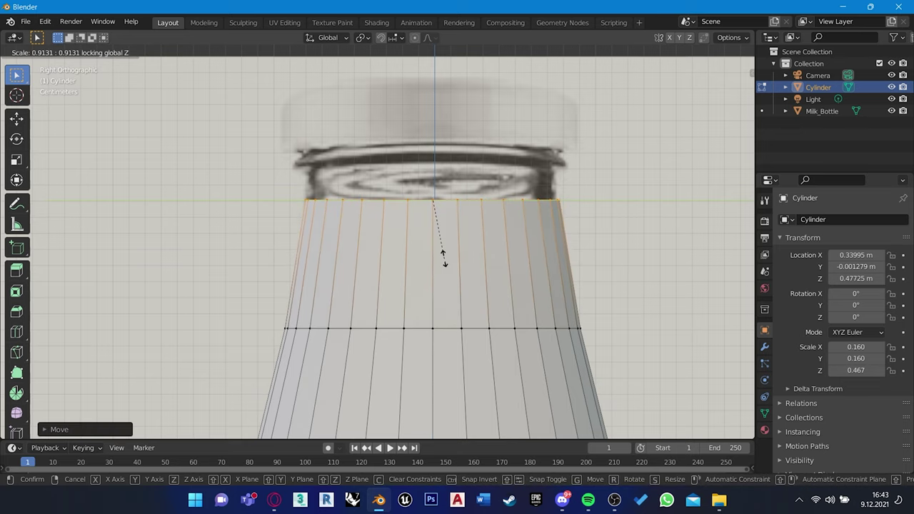
click(442, 257)
key(g)
key(z)
click(444, 265)
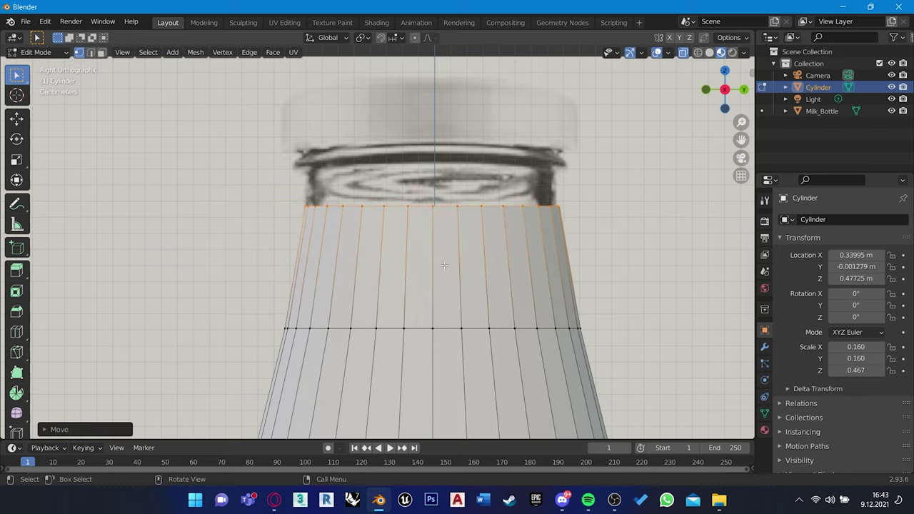
Step: Extrude a neck ring upward and widen the top loop into the lip's base
key(e)
key(z)
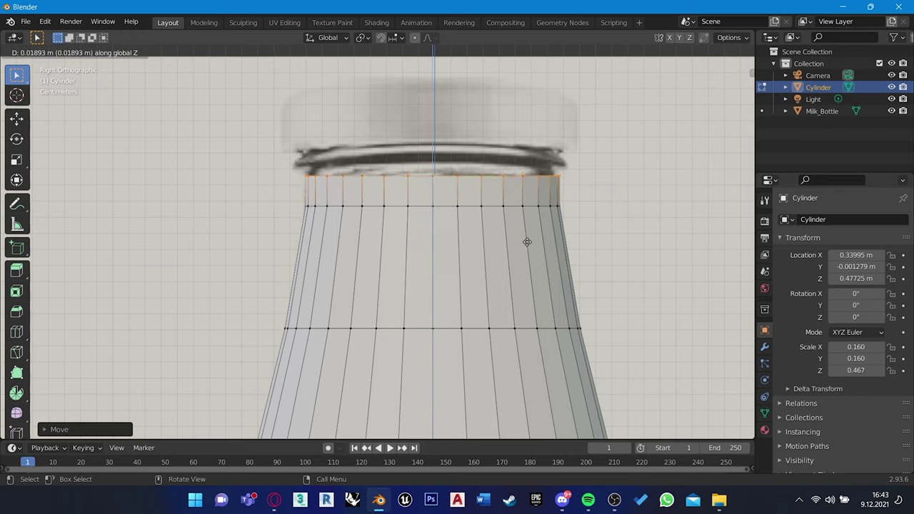
click(526, 237)
key(KP_3)
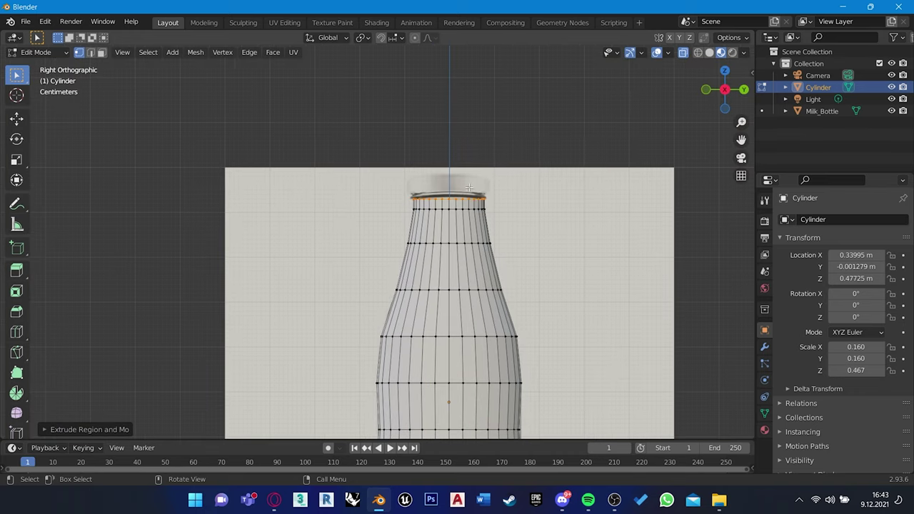
scroll(492, 264, up, 2)
scroll(478, 270, up, 2)
scroll(466, 275, up, 2)
key(g)
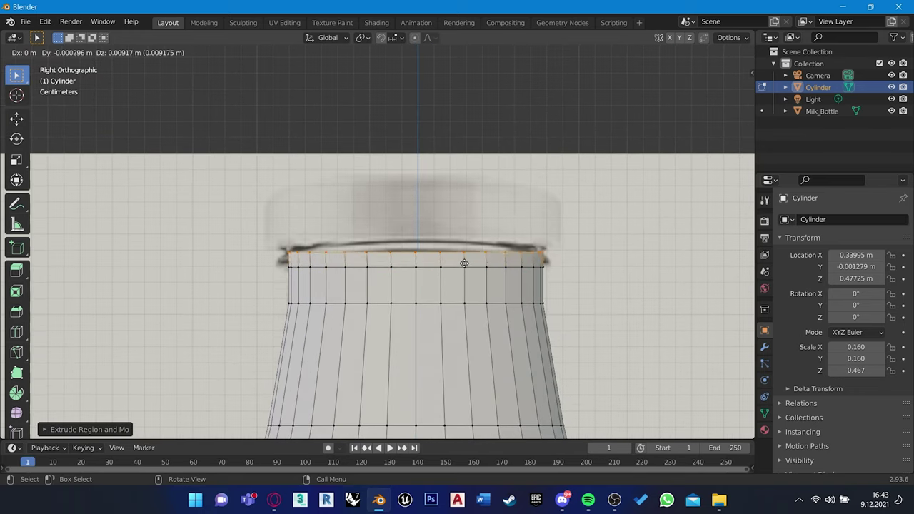
click(506, 275)
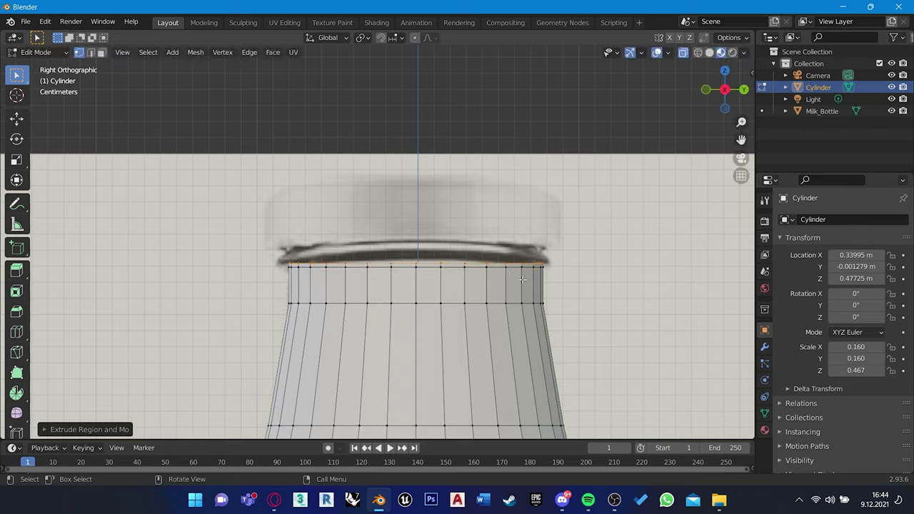
key(s)
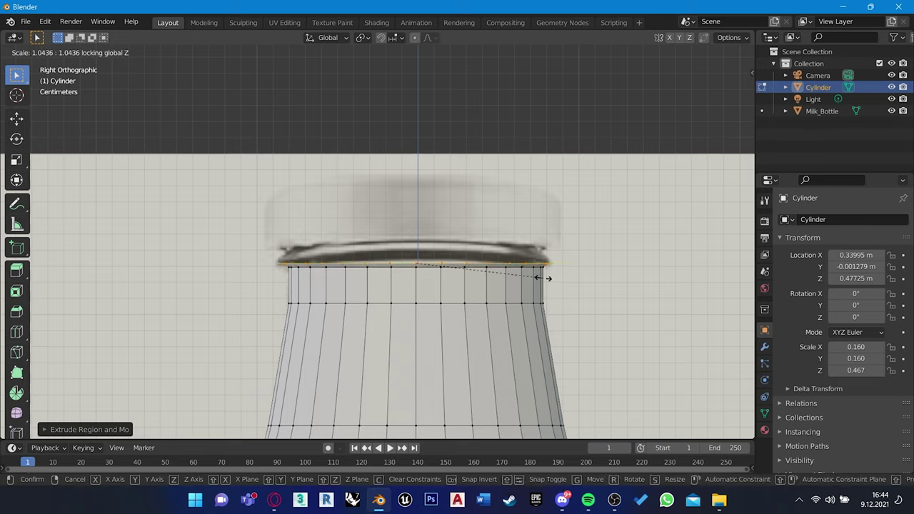
click(542, 278)
key(s)
click(575, 302)
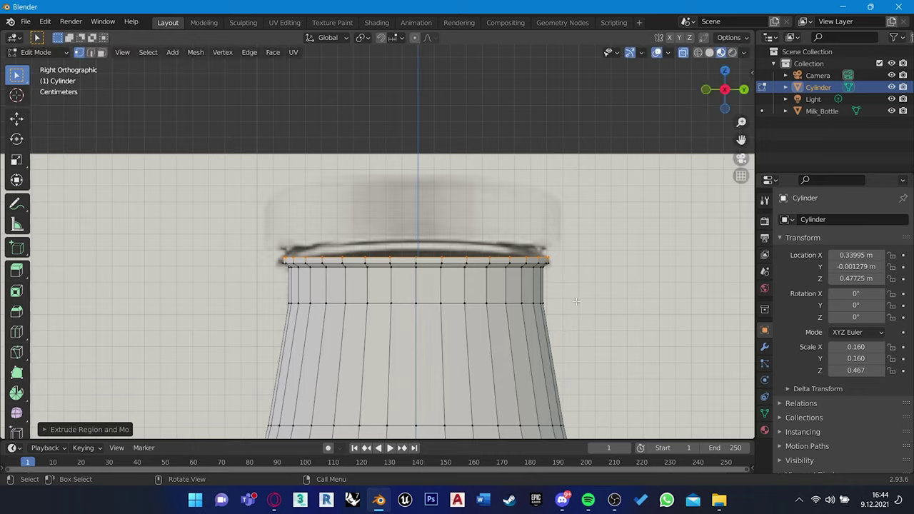
Step: Extrude and scale short rim rings to build the thick lip
key(e)
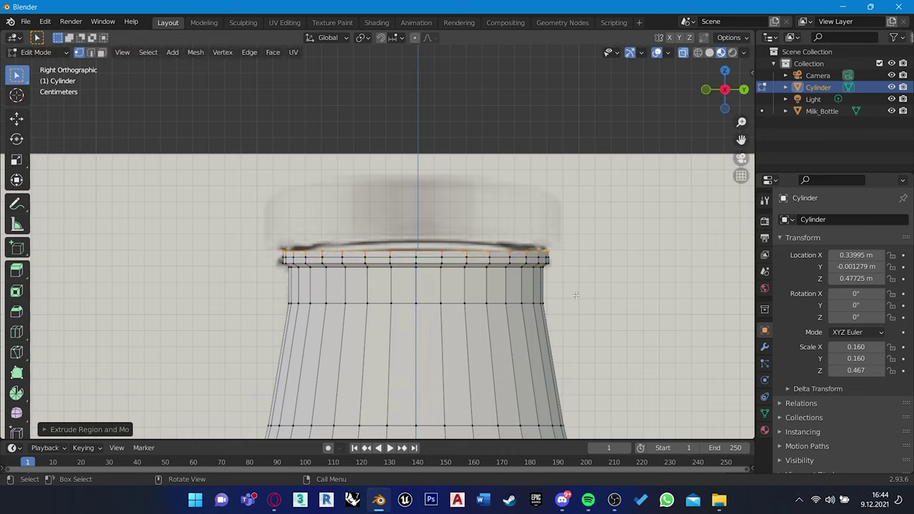
key(s)
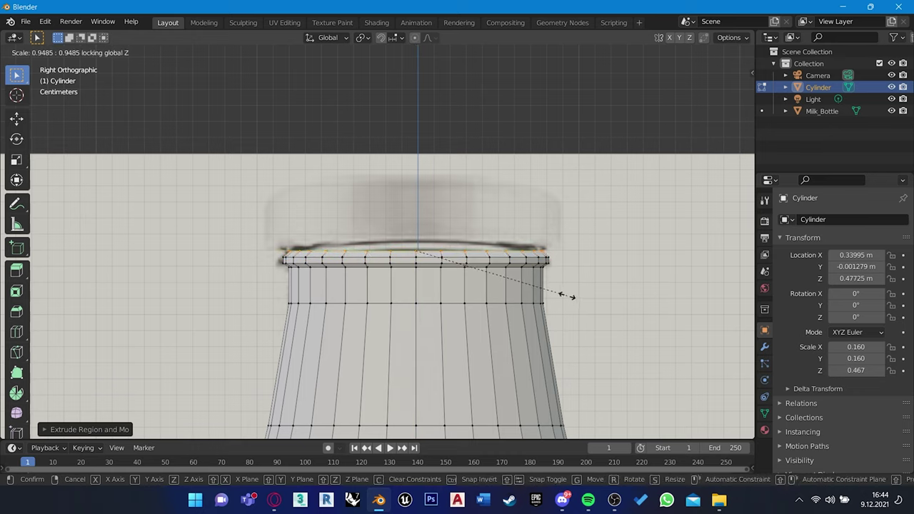
click(564, 292)
key(e)
click(566, 290)
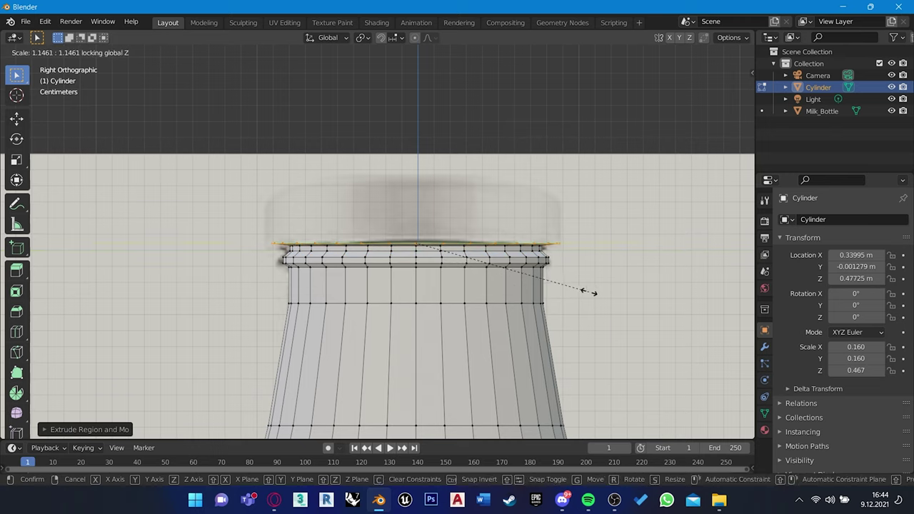
click(586, 291)
key(e)
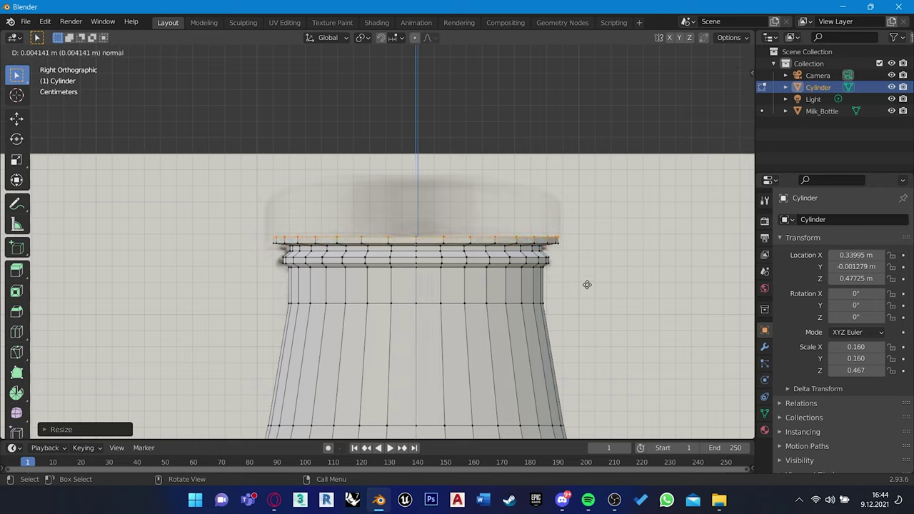
click(587, 284)
key(s)
click(591, 284)
Step: Extrude a tall ring above the lip, bevel it inward and shrink it closed into a domed top
key(e)
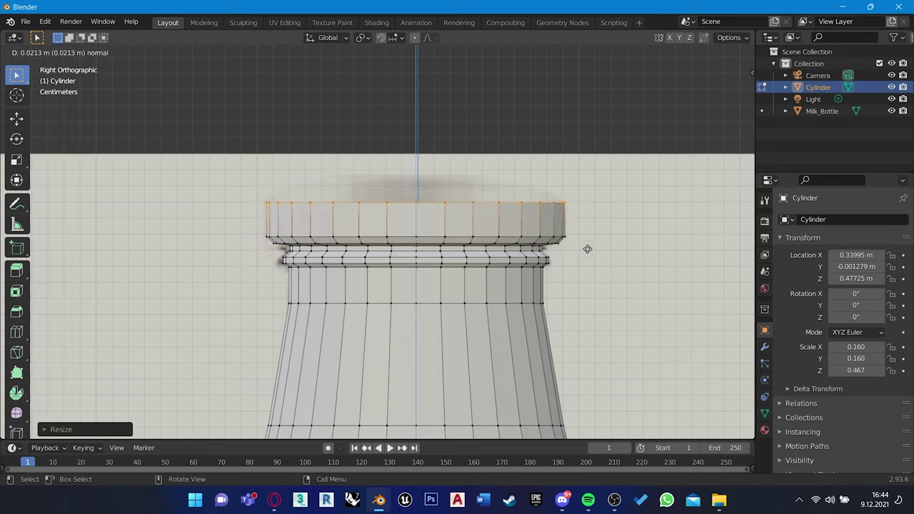
click(587, 244)
key(s)
click(576, 285)
key(e)
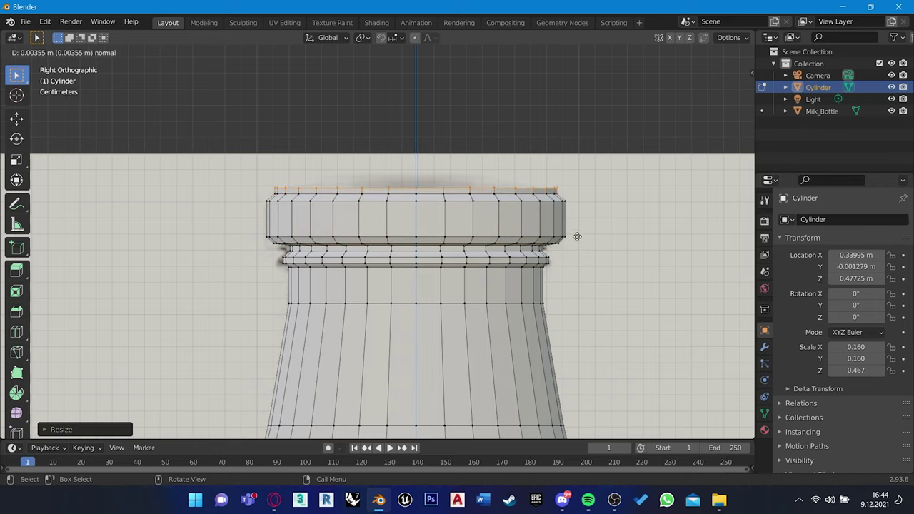
click(575, 235)
key(s)
click(558, 235)
key(e)
click(558, 235)
key(s)
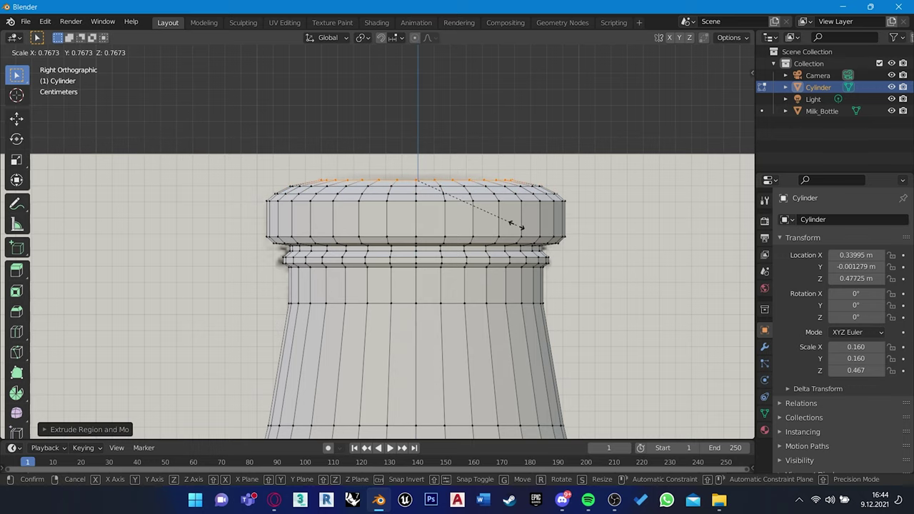
click(477, 224)
Step: Return to Object Mode and reselect the modelled bottle cylinder
mouse_move(476, 223)
middle_down()
mouse_move(457, 300)
mouse_move(500, 262)
mouse_move(421, 293)
mouse_move(448, 269)
mouse_move(466, 230)
mouse_move(493, 260)
middle_up()
key(Tab)
click(444, 320)
click(448, 269)
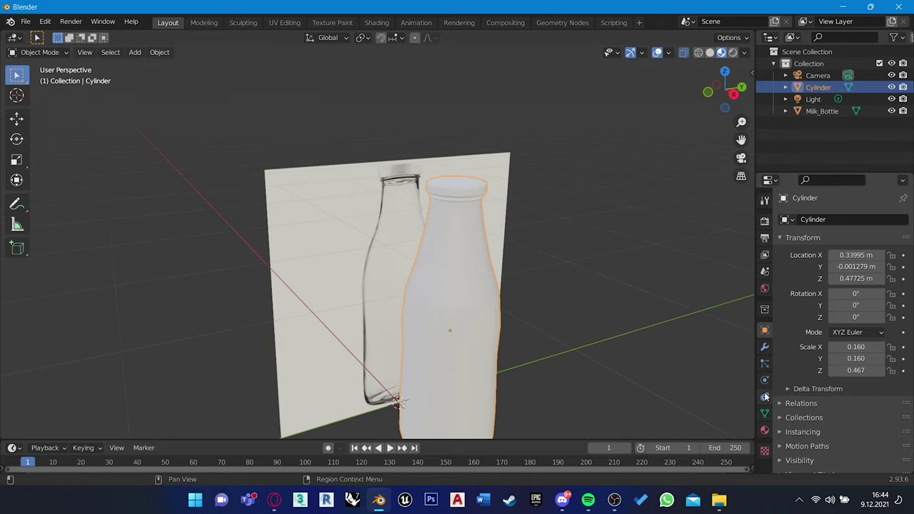
Step: Add a Subdivision Surface modifier to the bottle with Levels Viewport 4
click(765, 347)
click(826, 220)
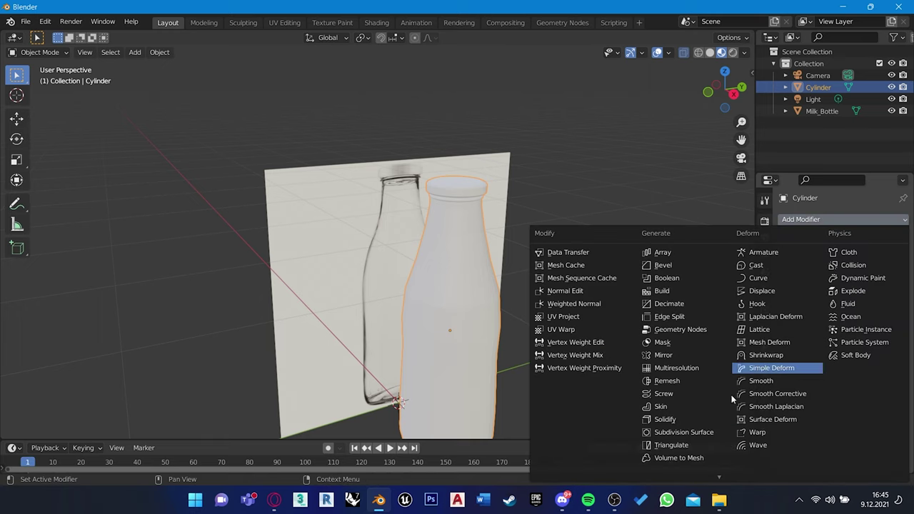
click(709, 433)
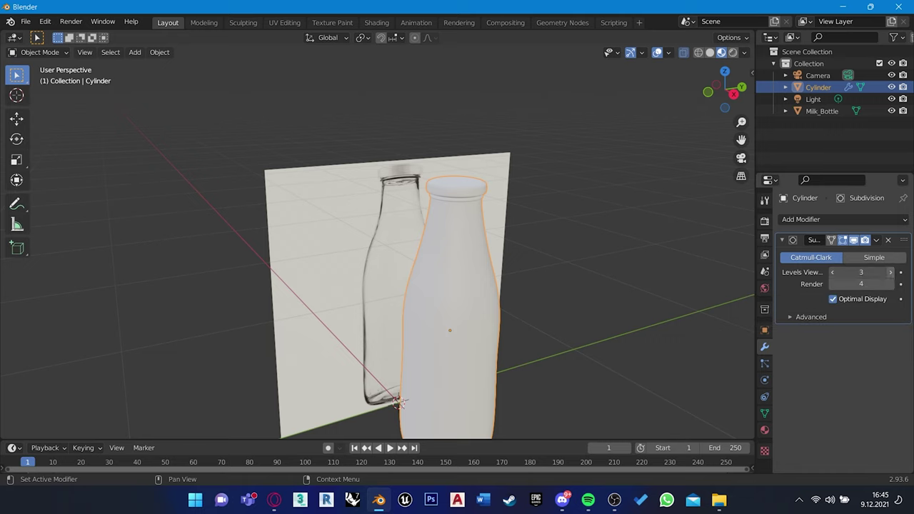
click(889, 272)
mouse_move(558, 320)
middle_down()
mouse_move(543, 226)
mouse_move(478, 246)
mouse_move(503, 245)
mouse_move(547, 208)
mouse_move(643, 214)
middle_up()
scroll(542, 222, up, 5)
scroll(503, 246, down, 5)
Step: Add a Solidify modifier with 0.02 m thickness and inspect the wall in side orthographic view
click(807, 219)
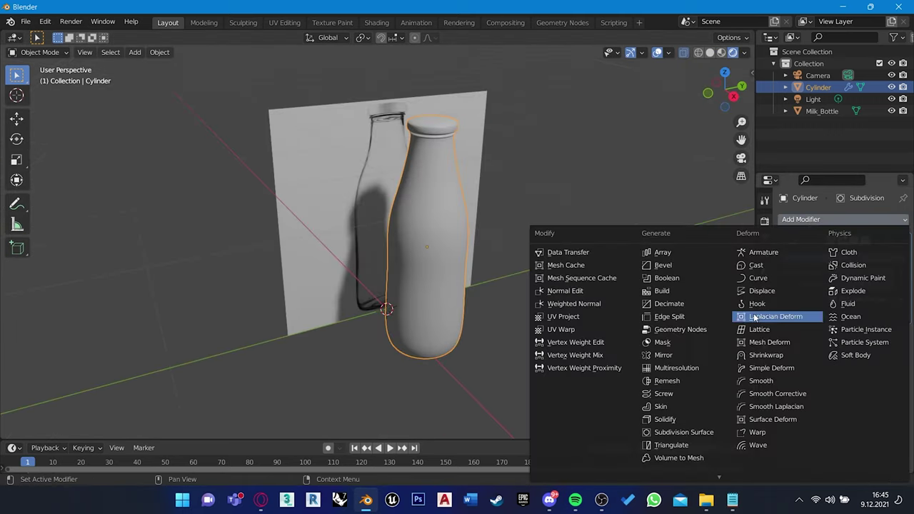
click(678, 420)
text(0.02 m)
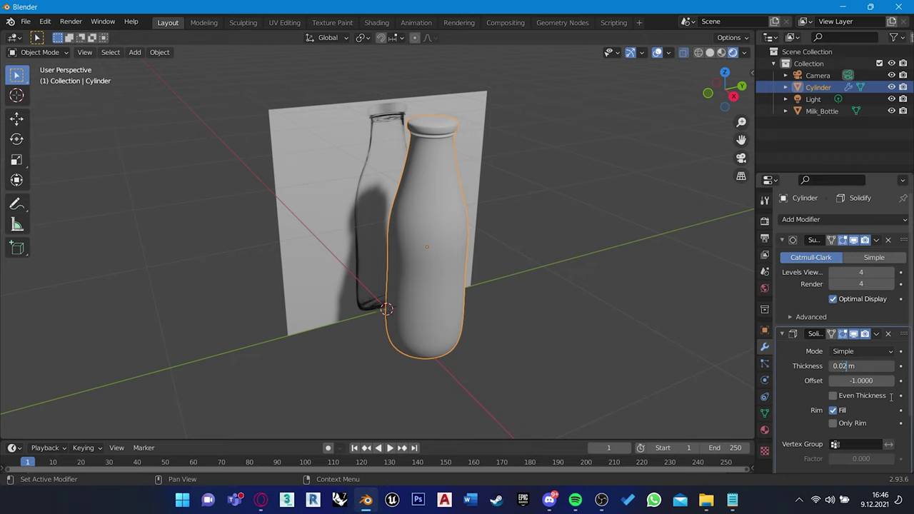
mouse_move(682, 293)
middle_down()
mouse_move(594, 262)
mouse_move(413, 233)
mouse_move(575, 235)
mouse_move(575, 275)
middle_up()
key(KP_5)
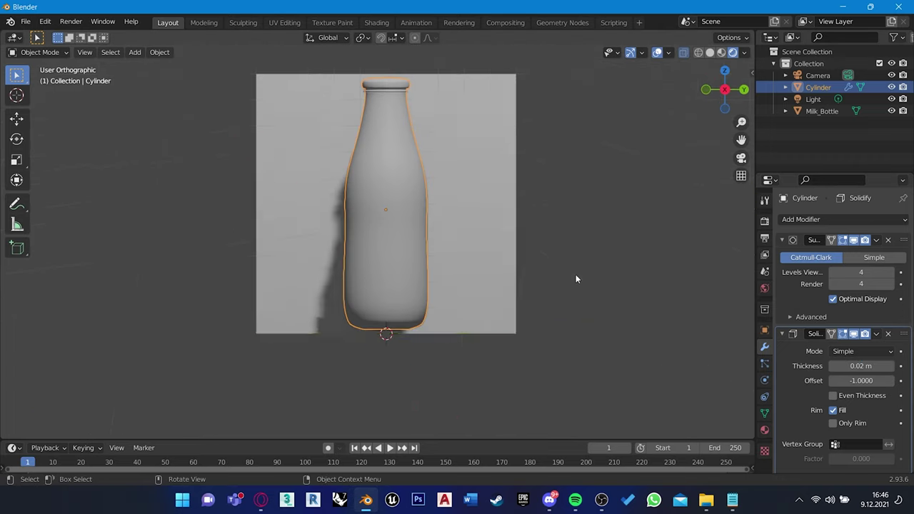
key(KP_3)
click(698, 52)
scroll(508, 301, up, 5)
mouse_move(508, 301)
middle_down()
mouse_move(447, 216)
mouse_move(429, 234)
mouse_move(458, 271)
middle_up()
scroll(458, 271, down, 5)
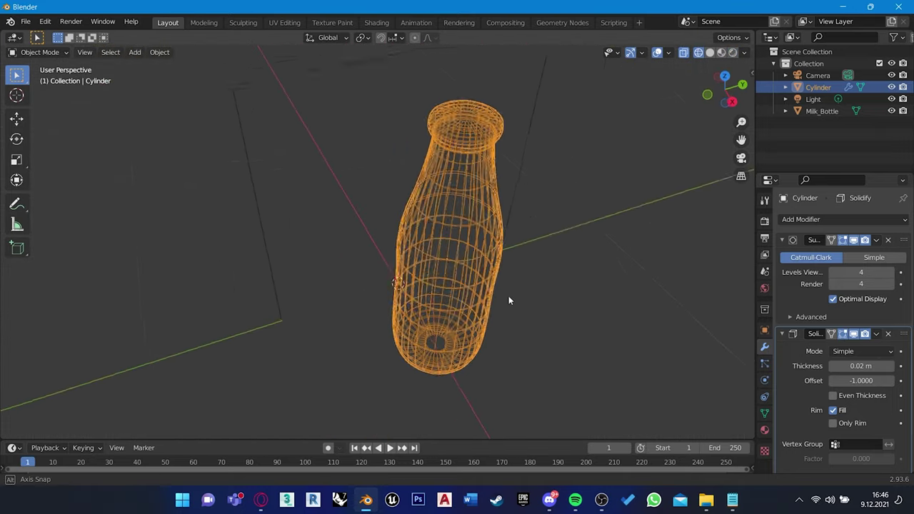
key(KP_3)
scroll(452, 251, up, 2)
Step: Create a new bottle material and raise Principled BSDF Transmission to 1.000
key(Tab)
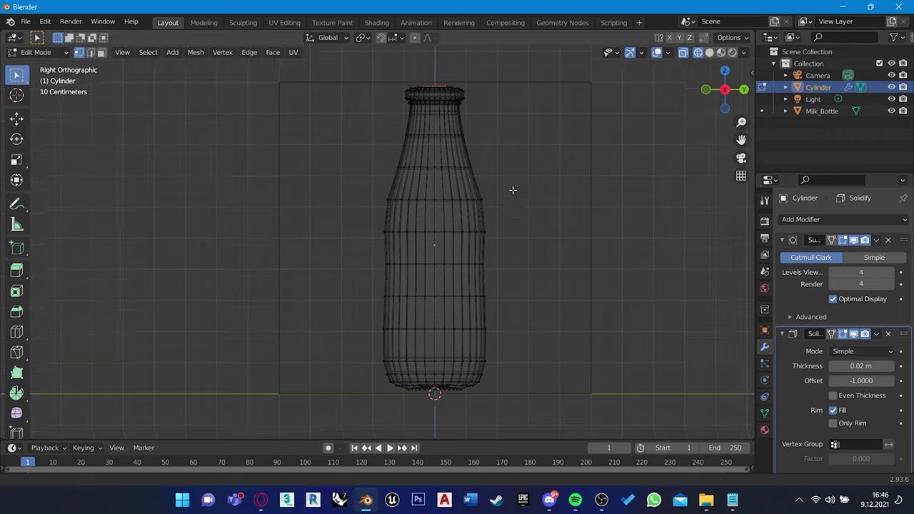
click(764, 429)
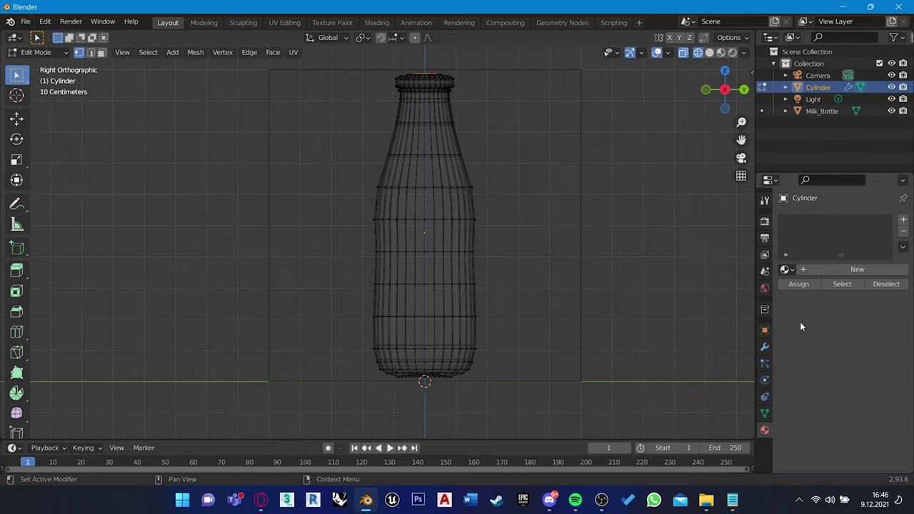
click(819, 270)
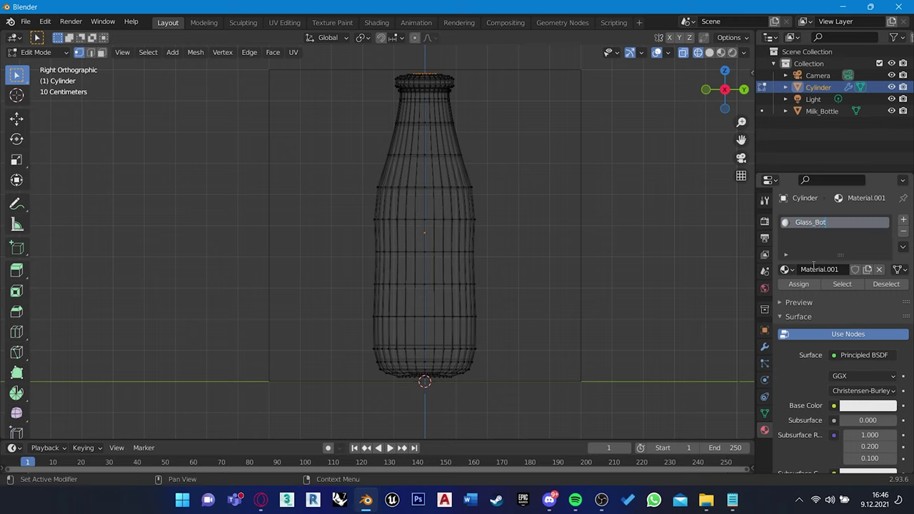
scroll(812, 265, down, 2)
scroll(796, 300, down, 5)
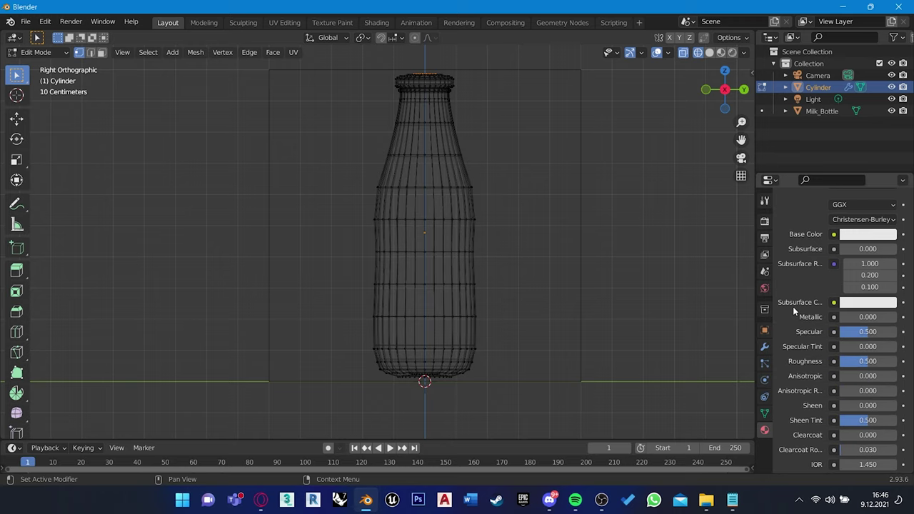
scroll(794, 309, down, 4)
drag(856, 326, 892, 326)
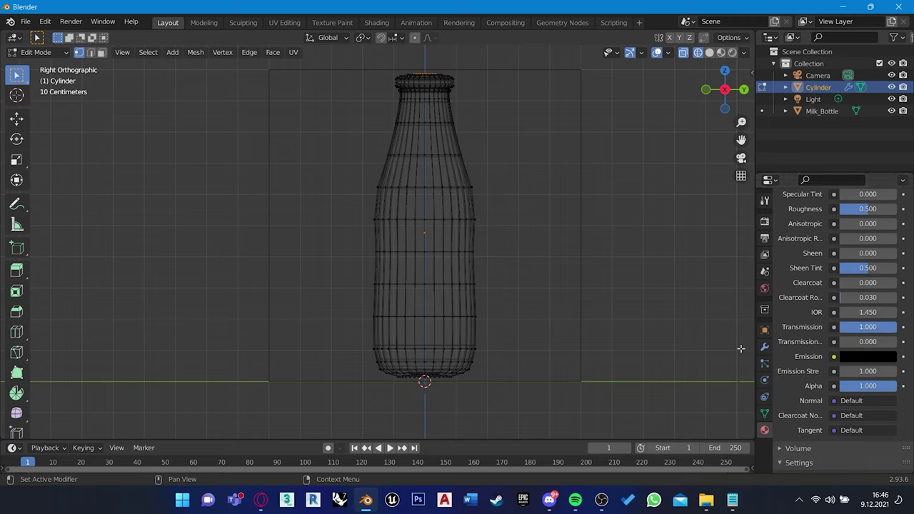
Step: Look through the material's Volume shader options
scroll(817, 350, down, 3)
scroll(817, 350, down, 1)
scroll(817, 350, down, 1)
click(847, 333)
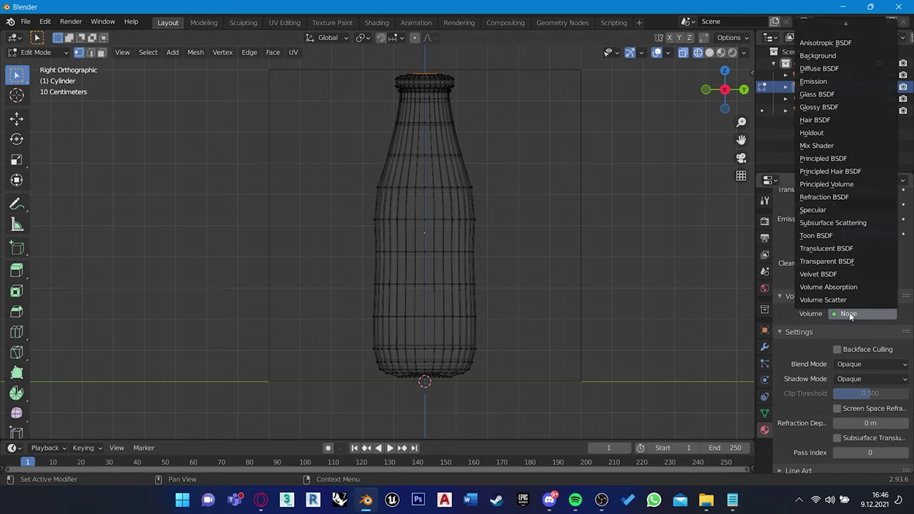
scroll(849, 321, down, 1)
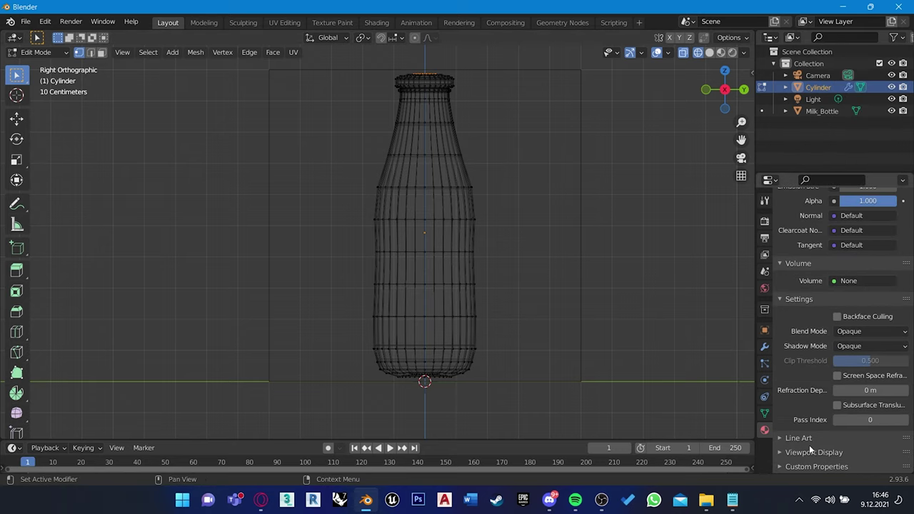
scroll(808, 445, up, 2)
middle_drag(642, 300, 581, 265)
scroll(559, 291, down, 3)
Step: Return to Object Mode and view the bottle in Material Preview, then Rendered shading
key(Tab)
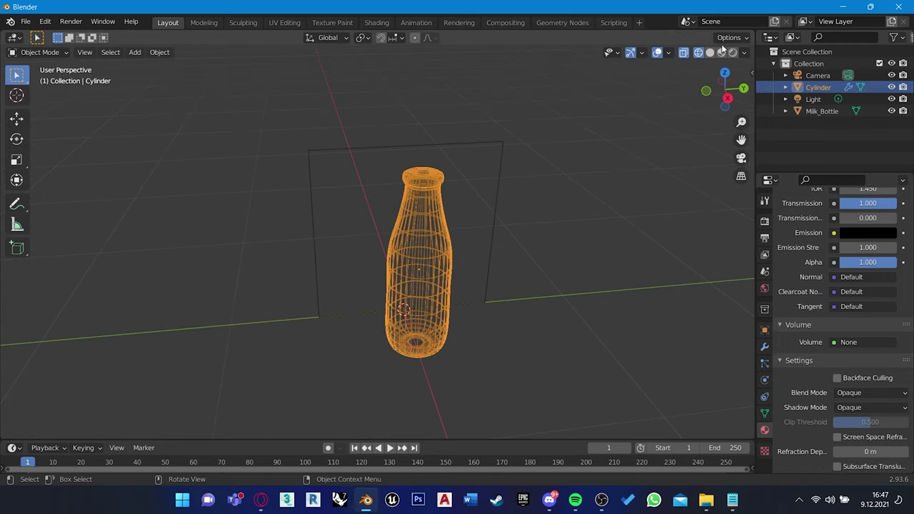
click(720, 52)
mouse_move(609, 244)
middle_down()
mouse_move(649, 251)
mouse_move(478, 278)
mouse_move(585, 231)
mouse_move(621, 228)
middle_up()
click(732, 52)
Step: Set the render engine to Cycles
click(765, 221)
click(849, 219)
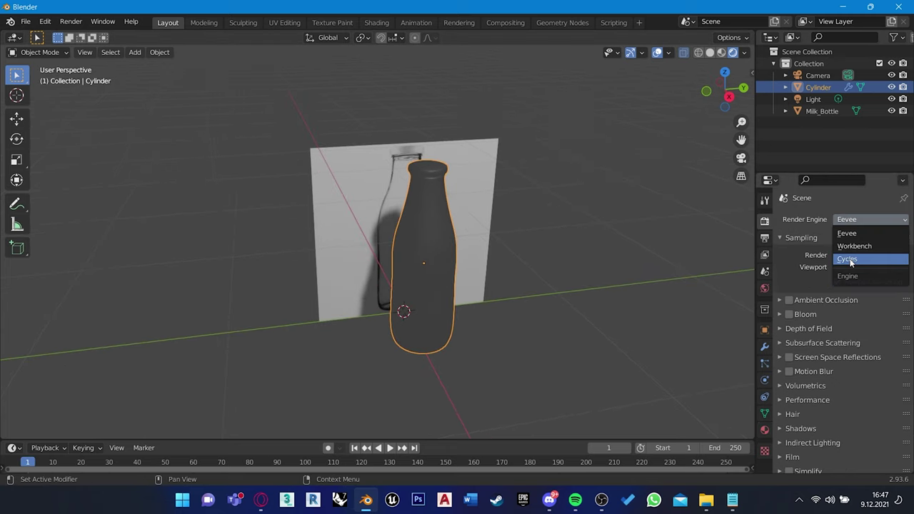
key(Return)
middle_drag(471, 269, 499, 271)
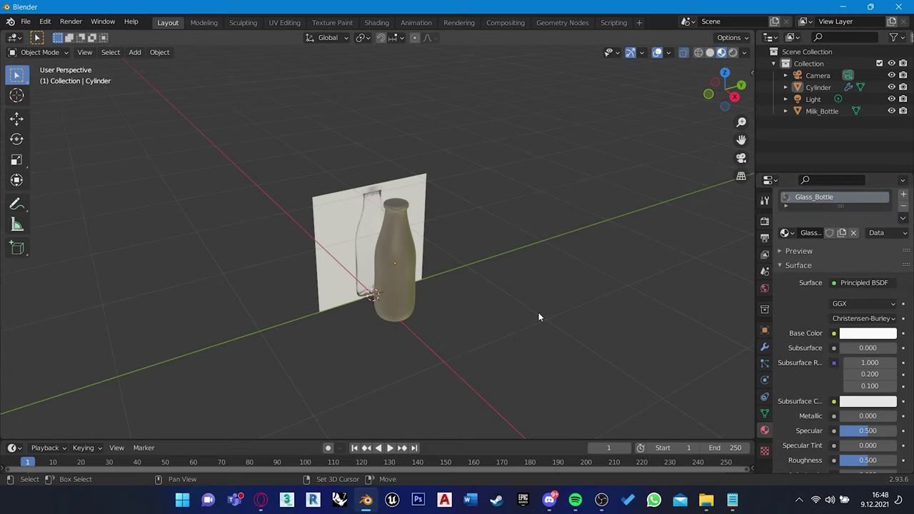
Step: Add a plane beneath the bottles and scale it up into a large floor
key(shift+a)
mouse_move(478, 244)
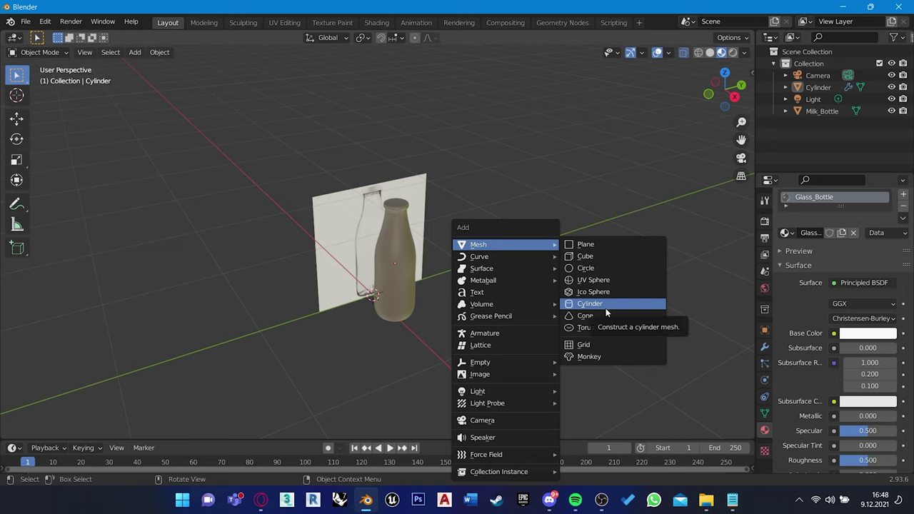
click(585, 244)
scroll(543, 281, down, 3)
key(s)
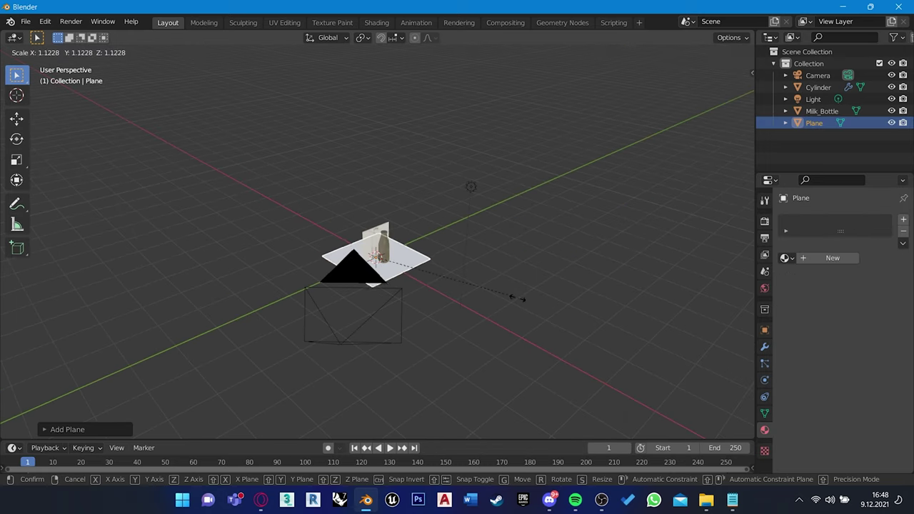
click(683, 328)
scroll(541, 290, up, 5)
key(z)
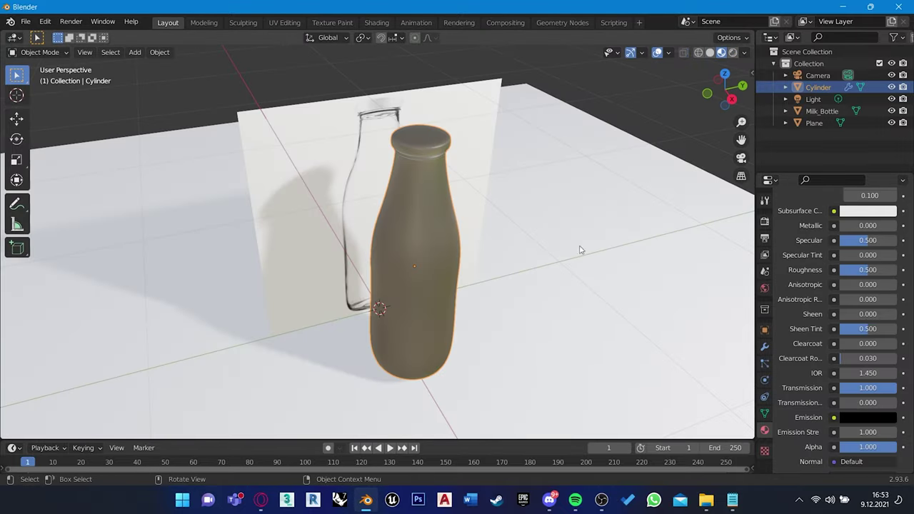
Step: Preview the scene in Cycles and set the glass Roughness to 0
middle_drag(515, 282, 526, 288)
key(z)
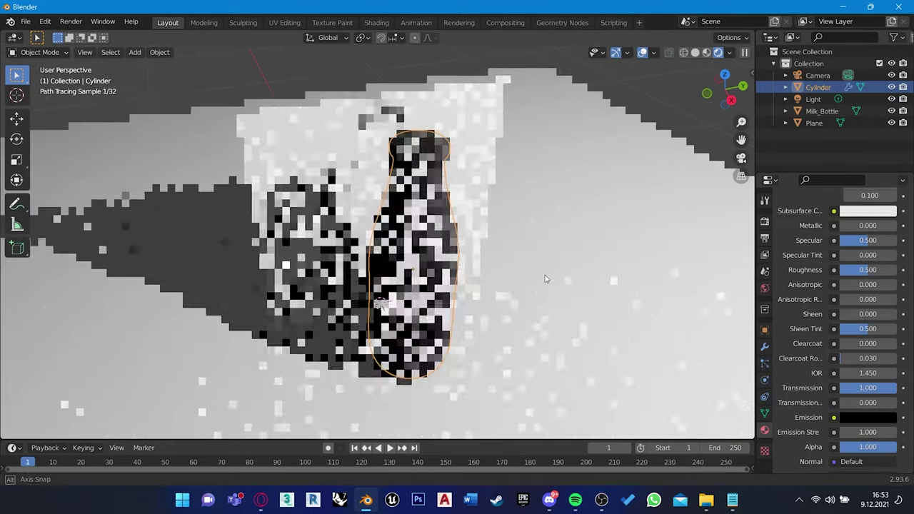
scroll(764, 309, up, 1)
drag(868, 288, 821, 289)
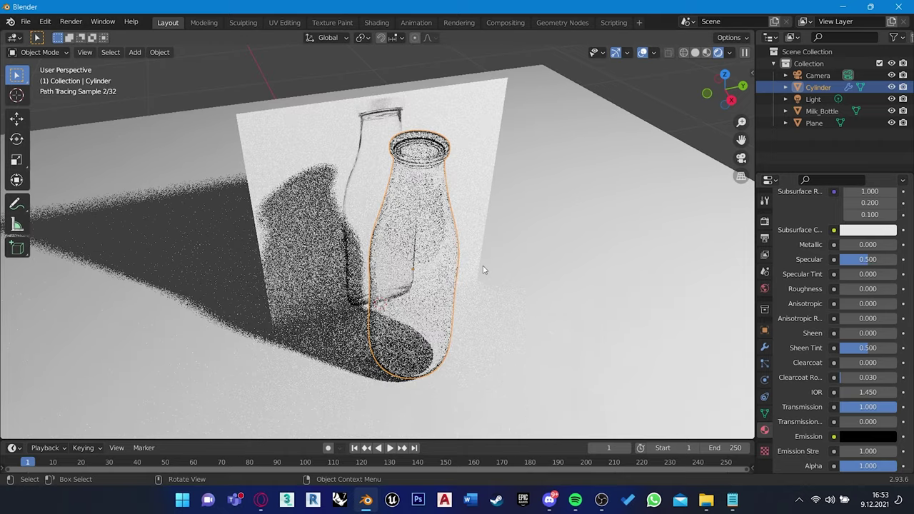
middle_drag(483, 269, 521, 253)
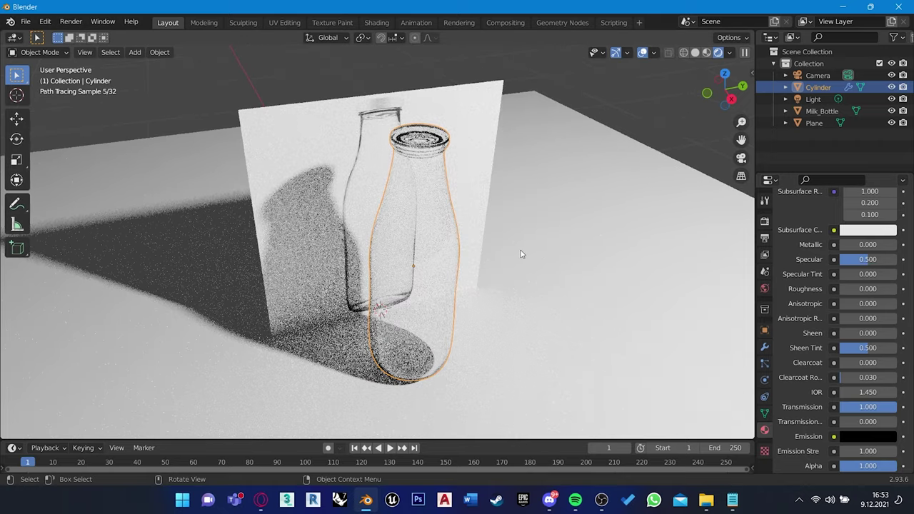
Step: Frame the Milk_Bottle reference image in side view and hide it
click(478, 180)
key(KP_Decimal)
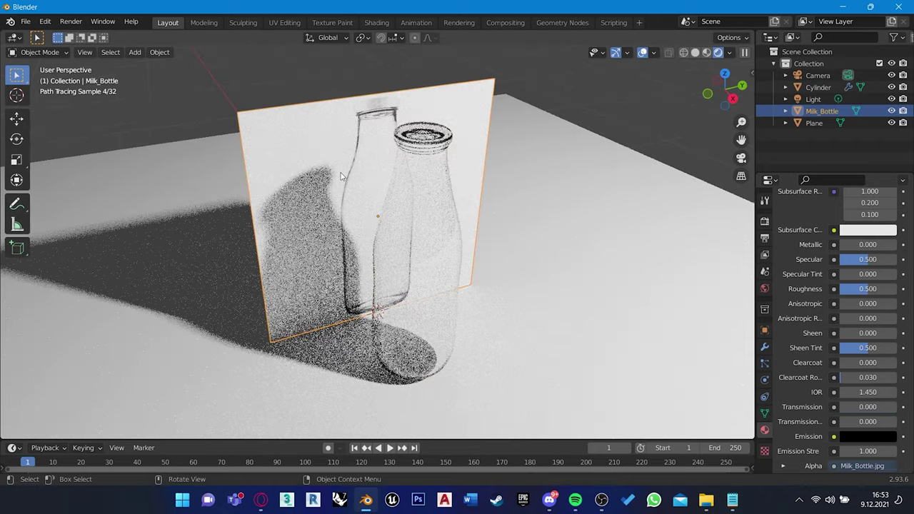
key(KP_3)
scroll(478, 180, up, 3)
scroll(478, 180, up, 4)
key(h)
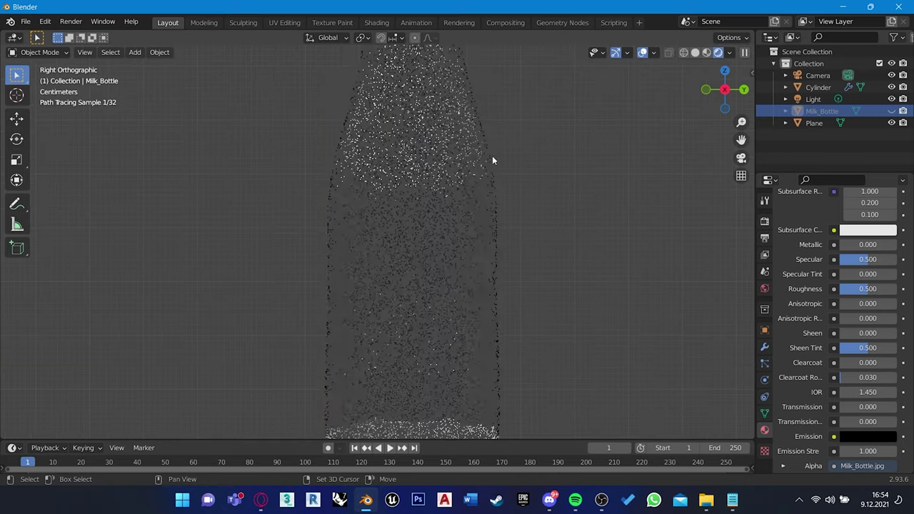
Step: Try Material Preview world lighting, then switch the viewport to Solid shading
click(706, 52)
click(743, 53)
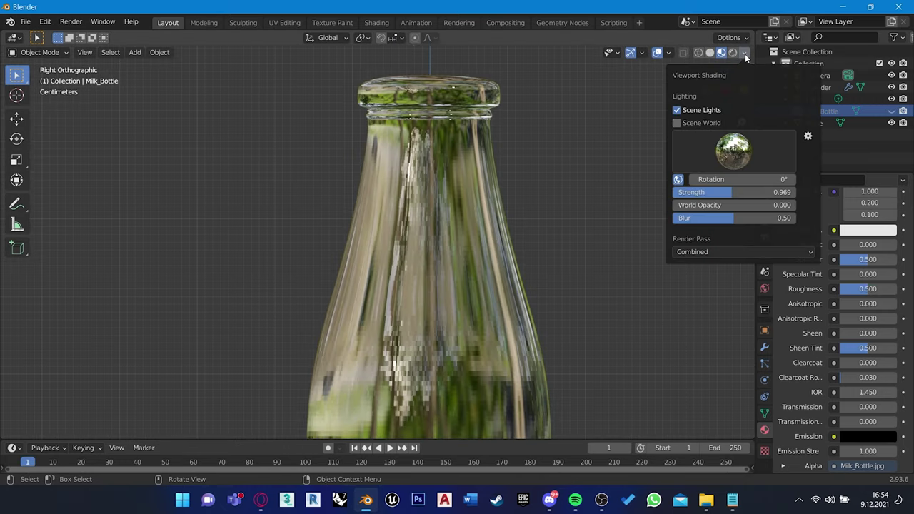
click(677, 122)
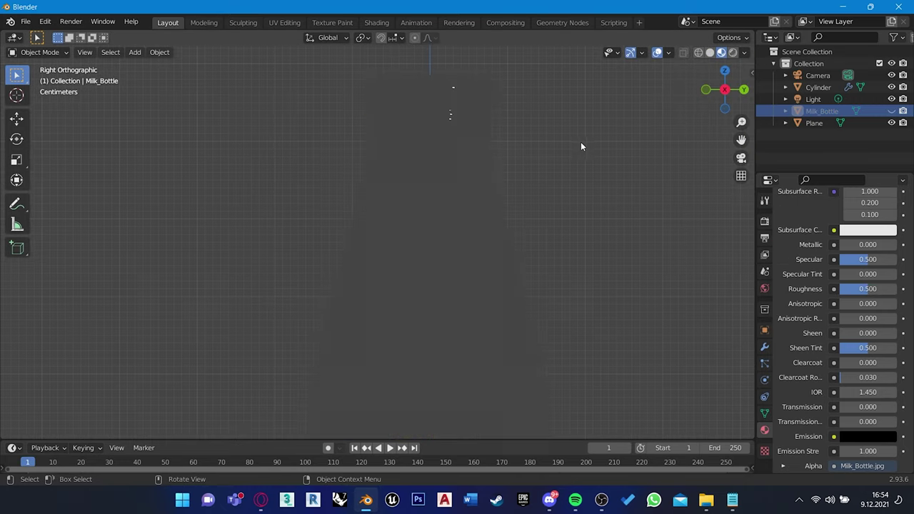
click(711, 52)
Step: Box-select the bottle cap's vertices in Edit Mode
click(438, 169)
key(Tab)
shift+middle_drag(633, 201, 610, 313)
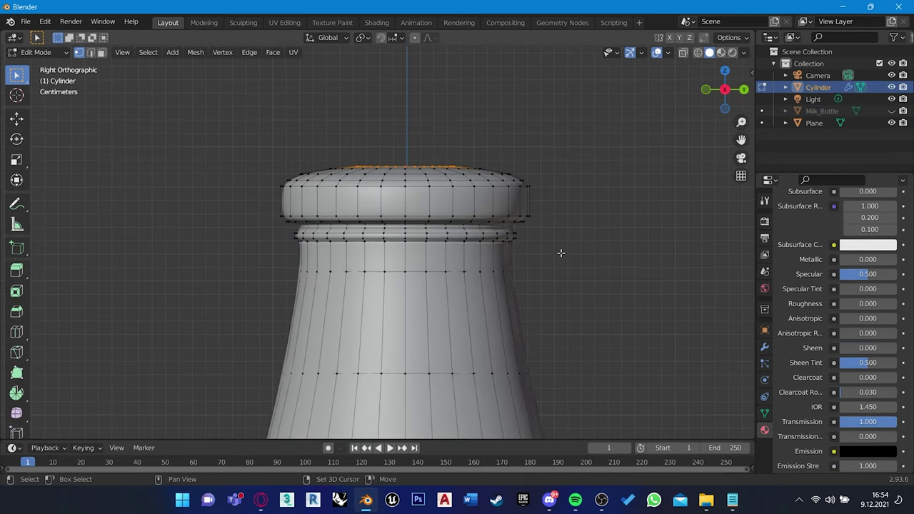
drag(593, 125, 282, 235)
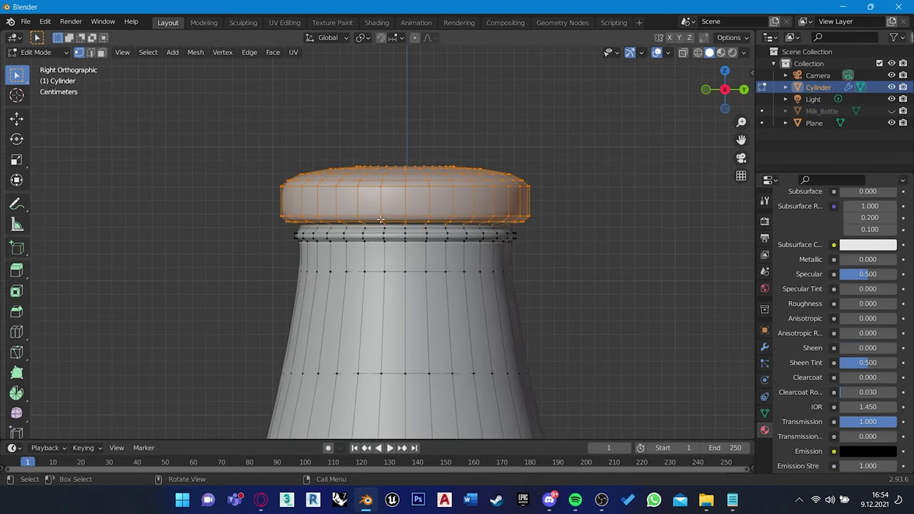
scroll(412, 262, up, 3)
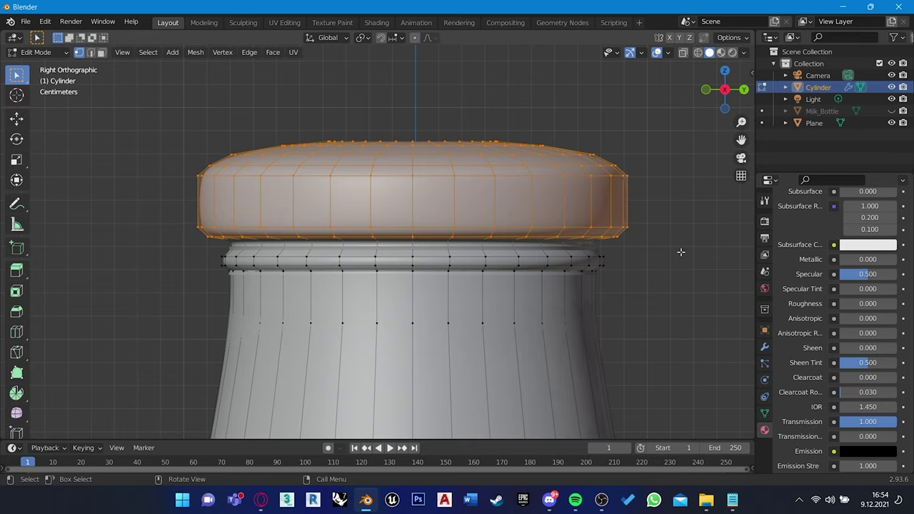
scroll(798, 305, up, 3)
scroll(797, 305, up, 3)
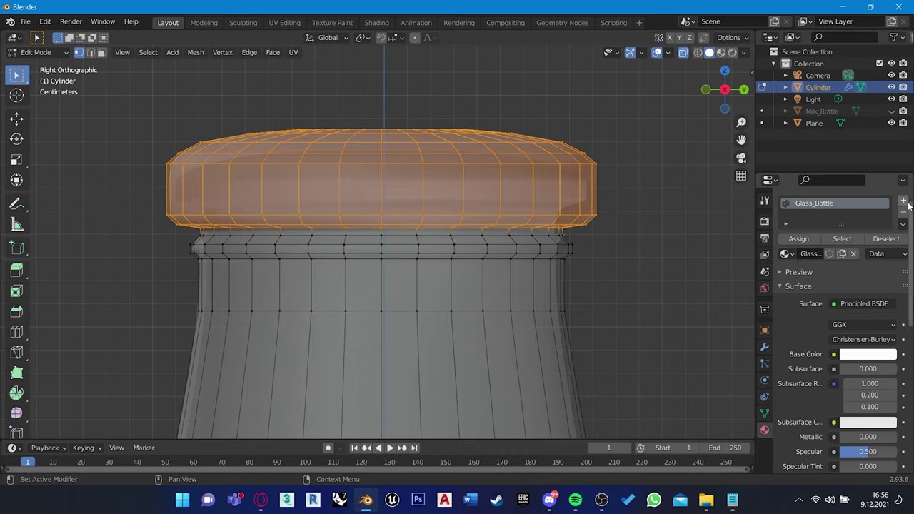
Step: Add a second material slot with a new Upper Part material and preview it rendered
click(904, 203)
click(821, 298)
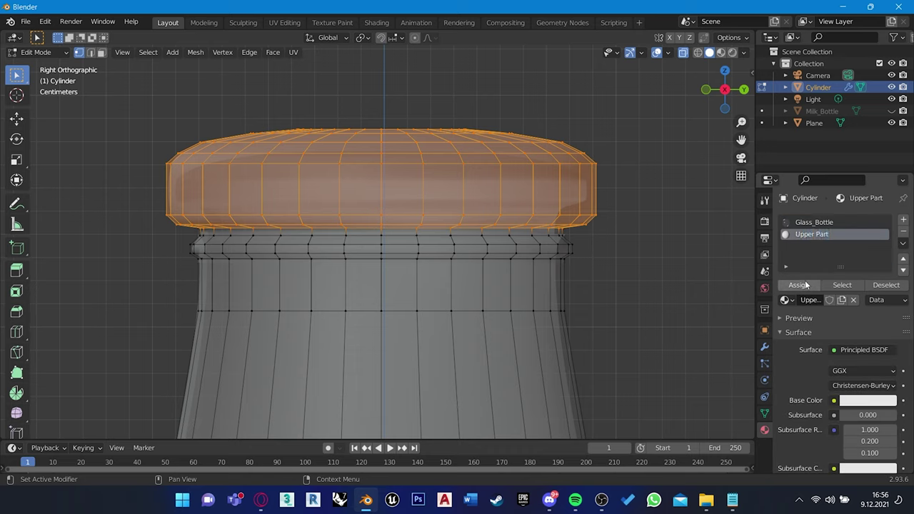
click(731, 53)
key(Tab)
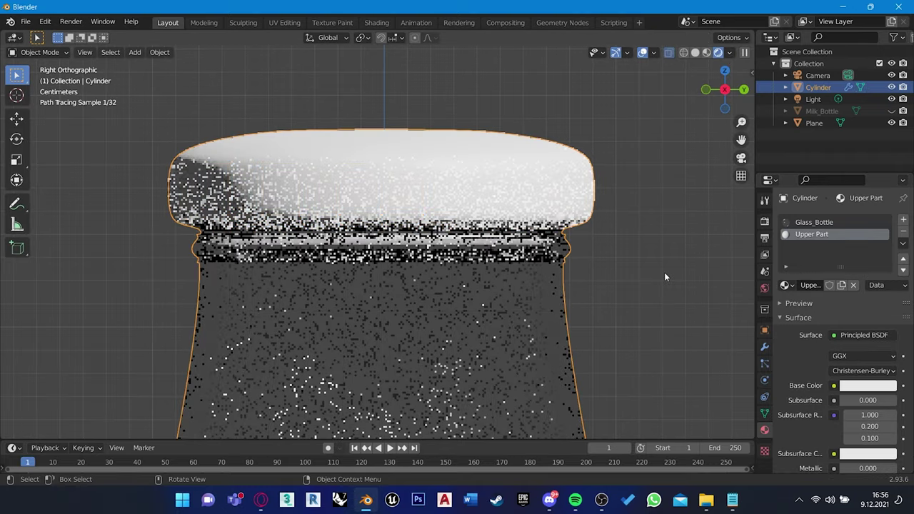
mouse_move(664, 272)
middle_down()
mouse_move(581, 269)
mouse_move(510, 247)
mouse_move(500, 284)
middle_up()
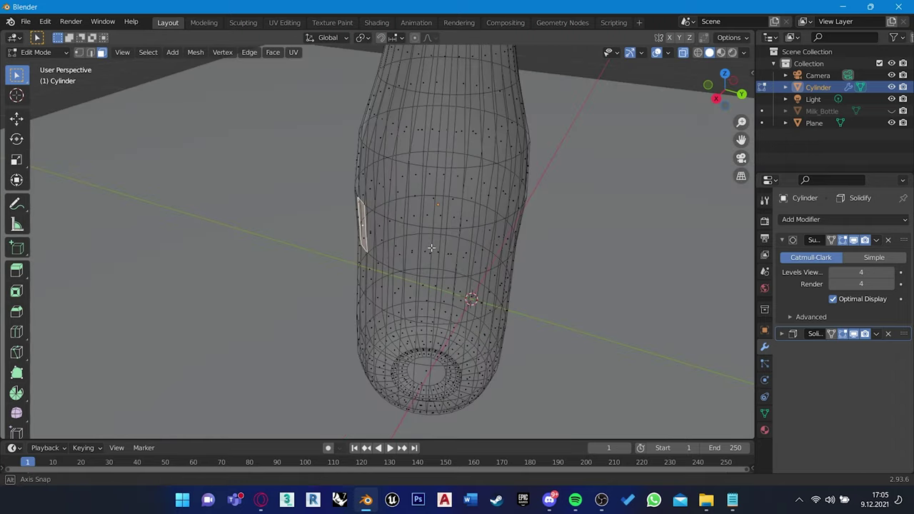
Step: Orbit and zoom to view the whole bottle from the side in perspective
alt+middle_drag(431, 248, 449, 196)
scroll(445, 218, down, 2)
scroll(557, 200, up, 8)
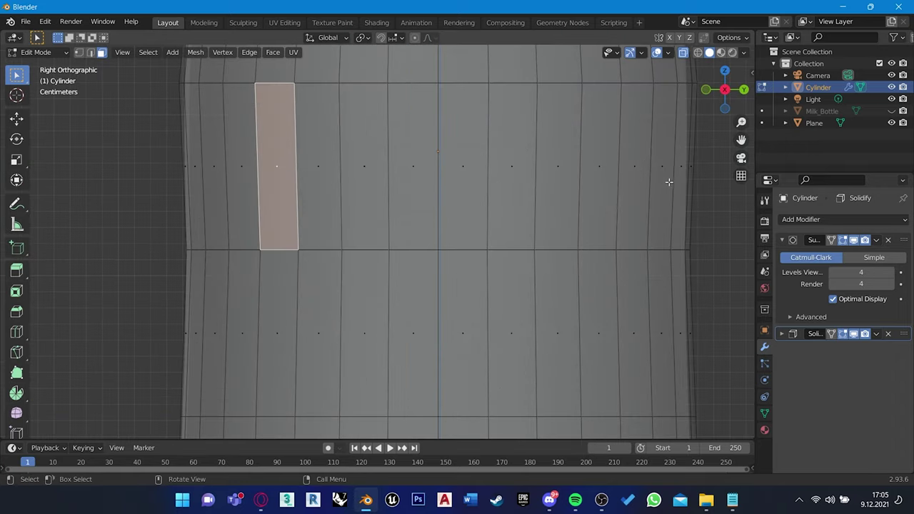
scroll(571, 139, down, 3)
scroll(550, 157, down, 2)
scroll(550, 214, down, 2)
mouse_move(550, 214)
middle_down()
mouse_move(351, 205)
mouse_move(407, 198)
middle_up()
scroll(412, 198, up, 2)
Step: Clear the face selection and select a ring of faces around the bottle's lower body
key(alt+a)
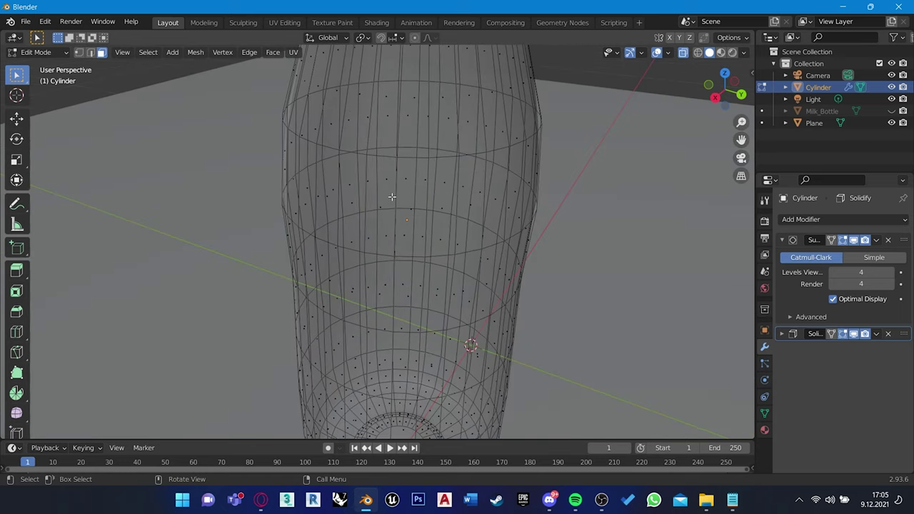
scroll(434, 235, up, 2)
mouse_move(434, 235)
middle_down()
mouse_move(428, 163)
mouse_move(446, 211)
mouse_move(416, 191)
mouse_move(408, 202)
middle_up()
alt+click(428, 163)
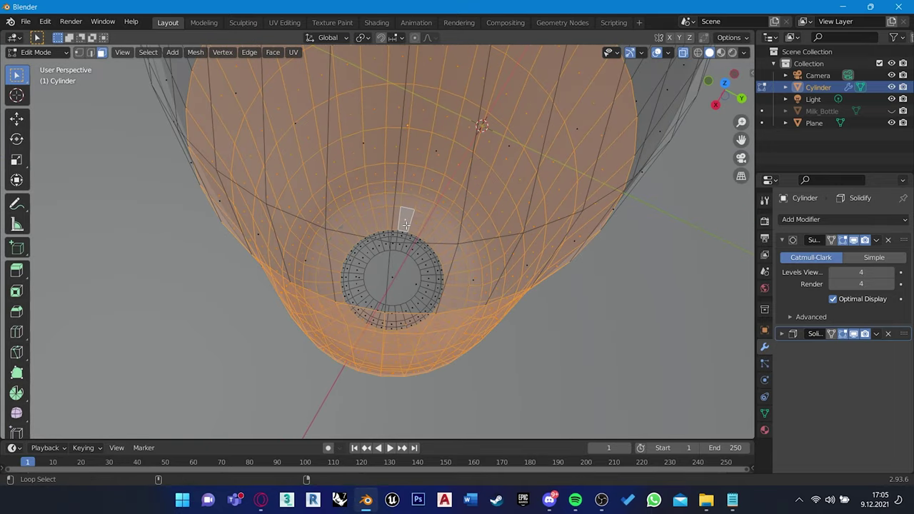
scroll(409, 204, up, 3)
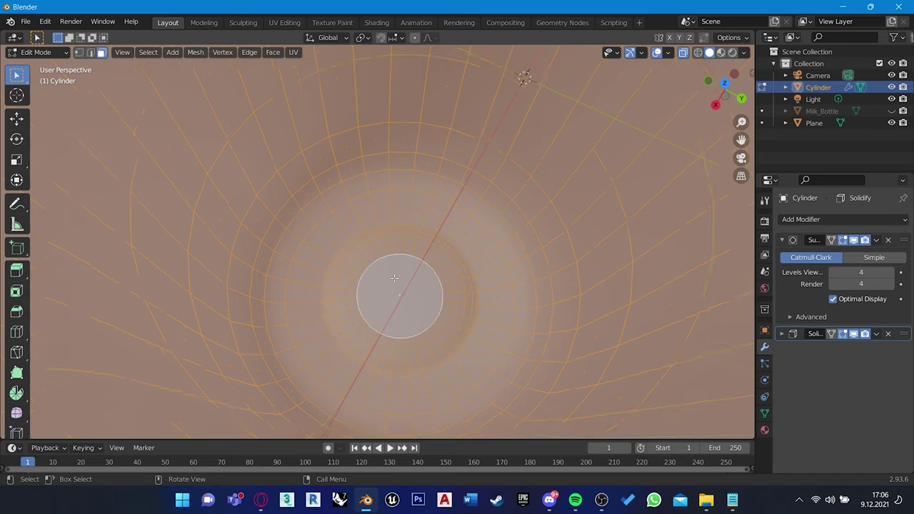
middle_drag(399, 277, 413, 178)
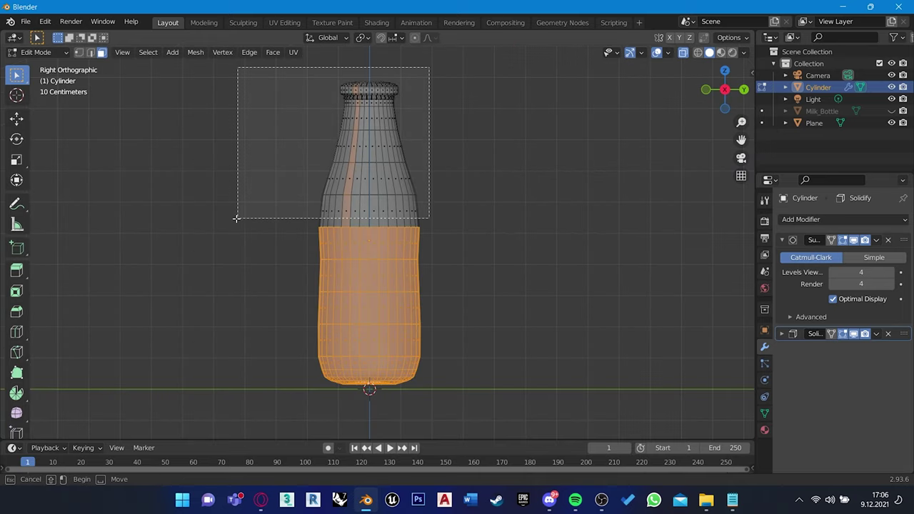
Step: Duplicate the lower-body faces in place and separate them into a new object named Milk
ctrl+drag(241, 65, 428, 219)
key(shift+d)
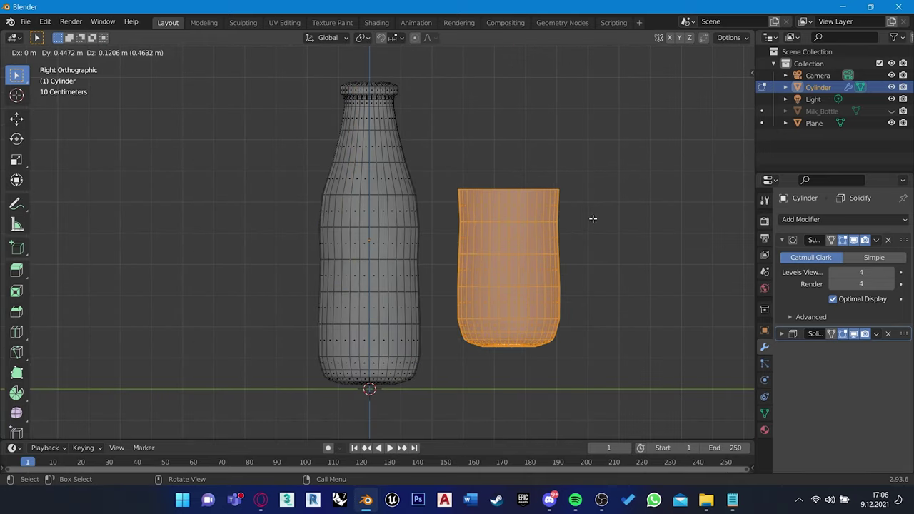
right_click(548, 240)
click(547, 243)
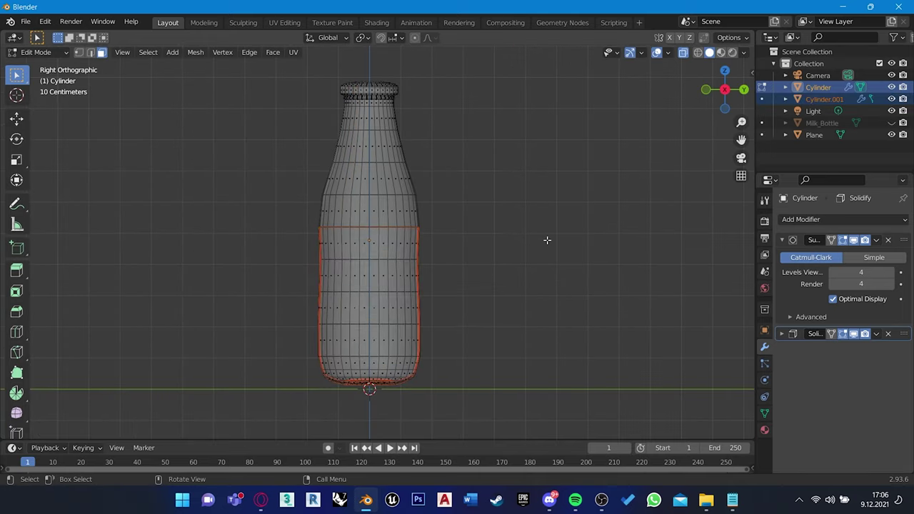
text(Milk)
key(Return)
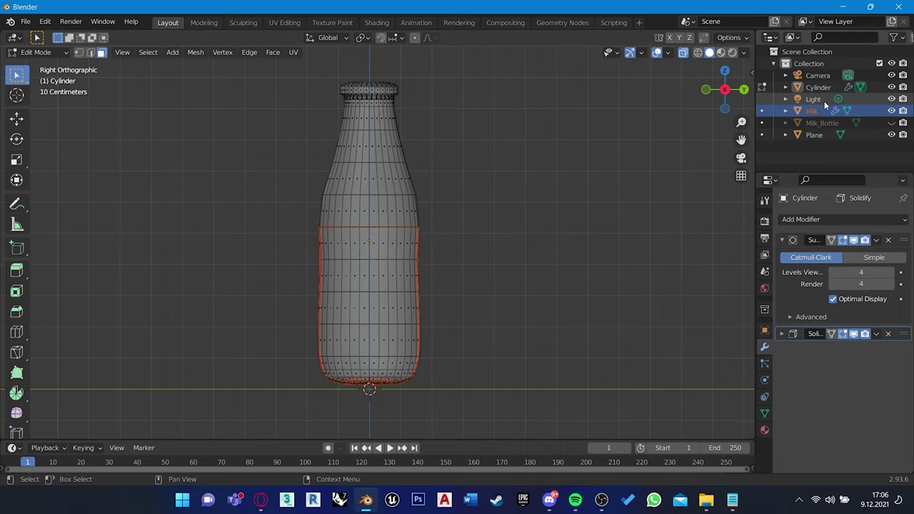
Step: In Object Mode, scale the Milk object to 0.98 so it sits inside the glass
middle_drag(372, 236, 444, 259)
scroll(427, 269, up, 2)
key(Tab)
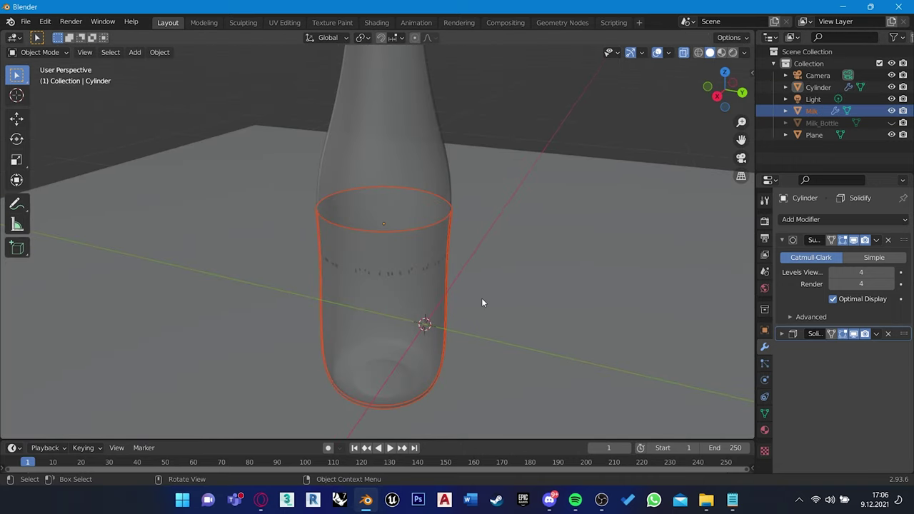
key(g)
right_click(583, 286)
middle_drag(554, 299, 572, 288)
key(KP_3)
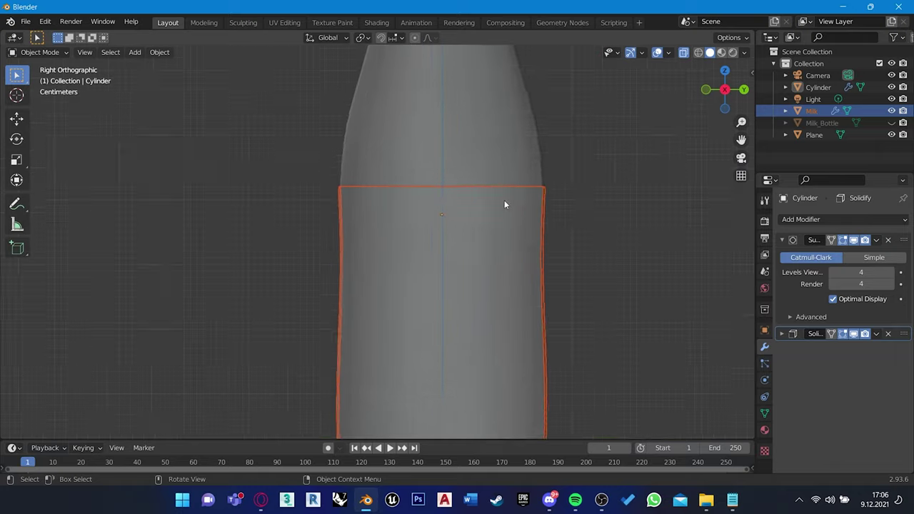
scroll(504, 200, up, 3)
scroll(242, 248, up, 2)
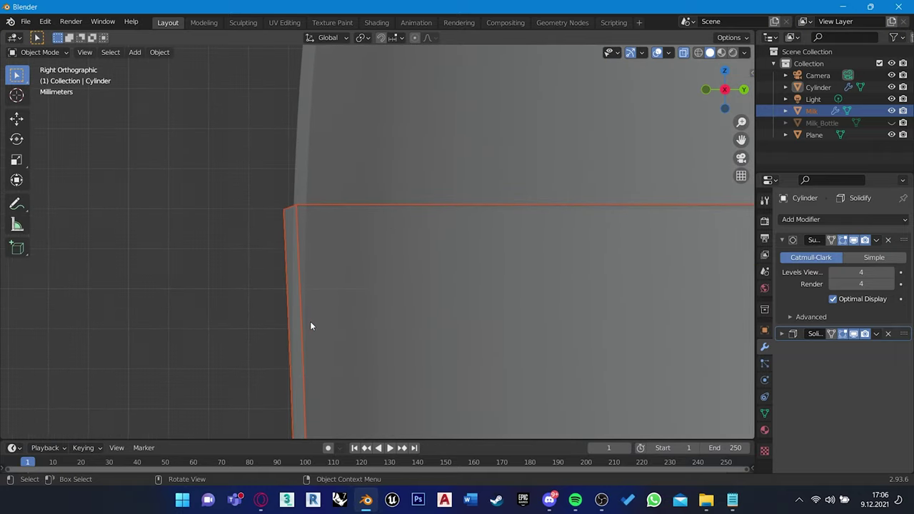
key(s)
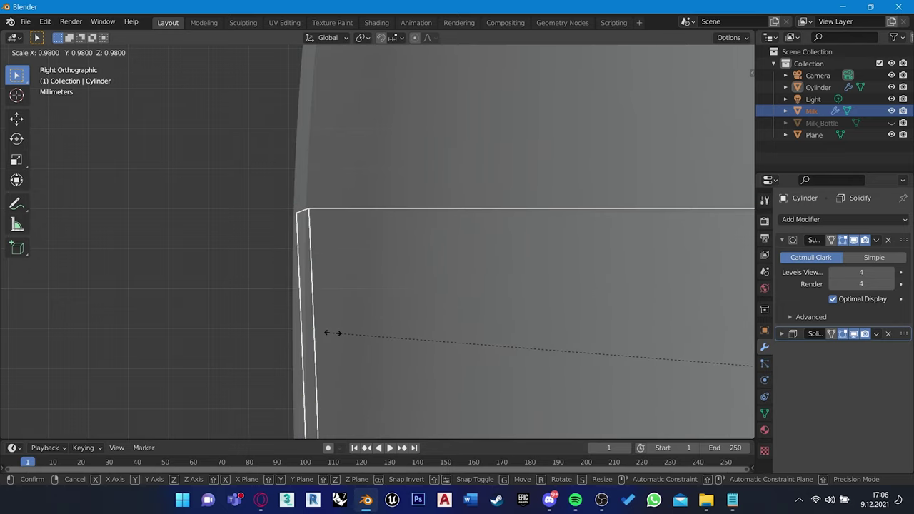
click(333, 333)
scroll(441, 312, down, 5)
mouse_move(441, 312)
middle_down()
mouse_move(444, 304)
mouse_move(356, 302)
middle_up()
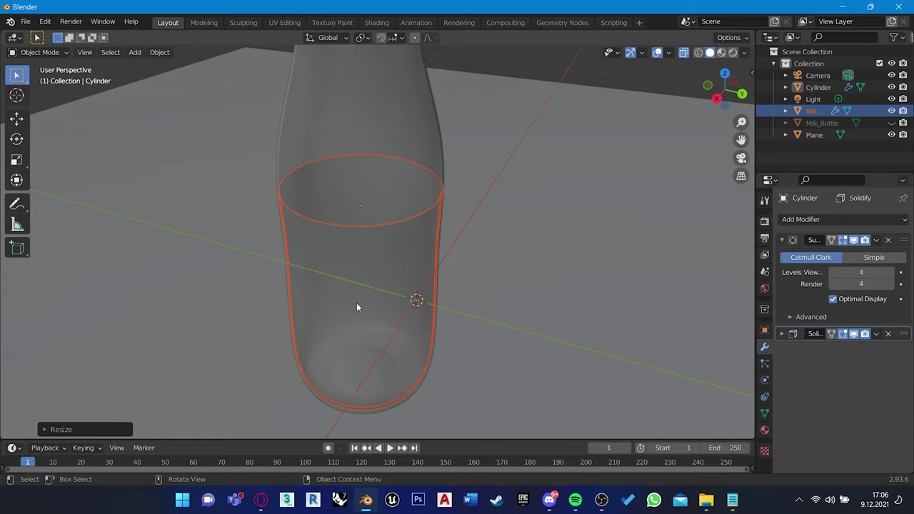
Step: Assign the existing Milk material to the Milk object and check it in Rendered shading
scroll(479, 291, down, 3)
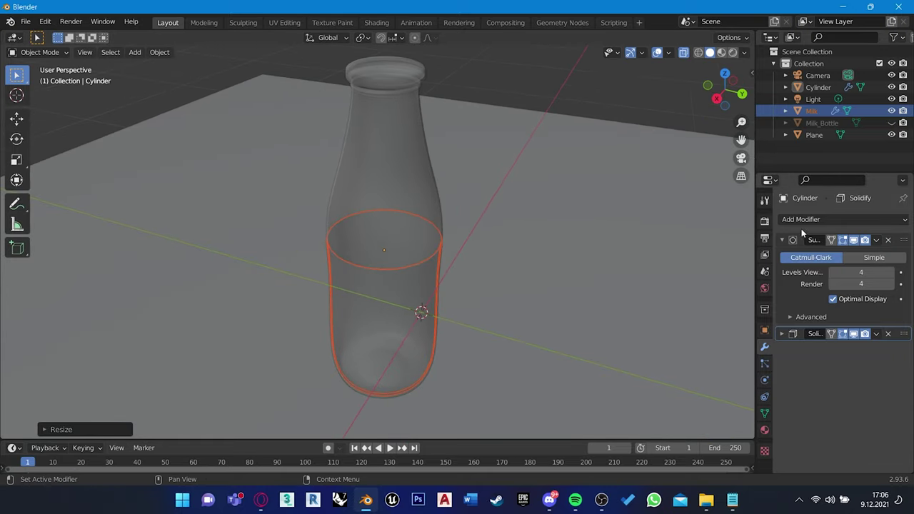
click(764, 429)
click(785, 285)
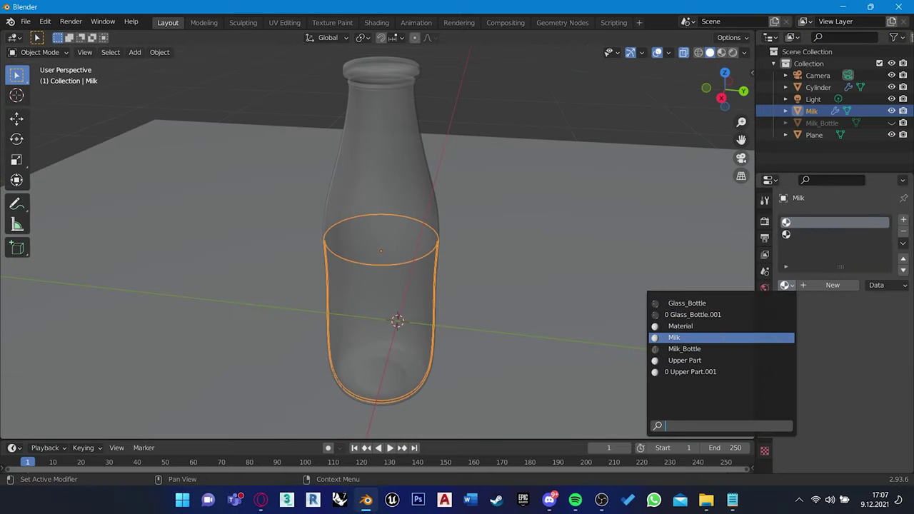
click(685, 337)
click(733, 52)
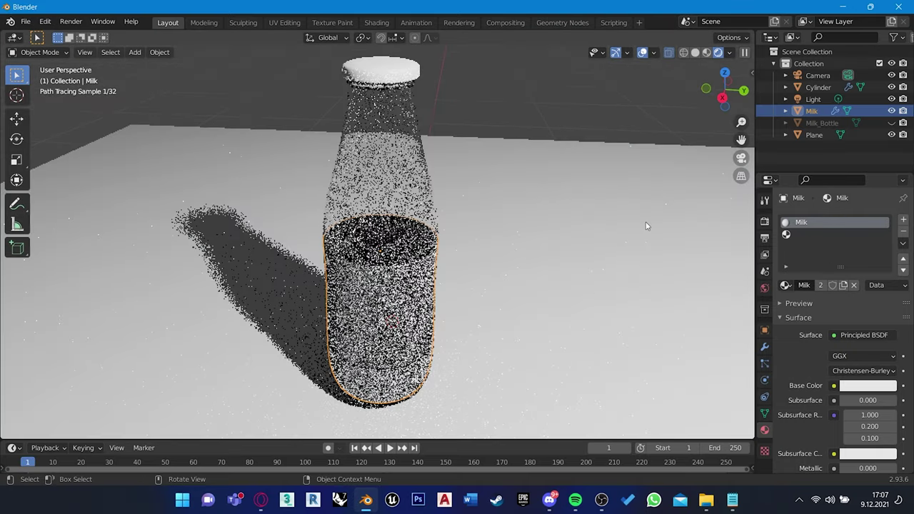
middle_drag(500, 323, 456, 248)
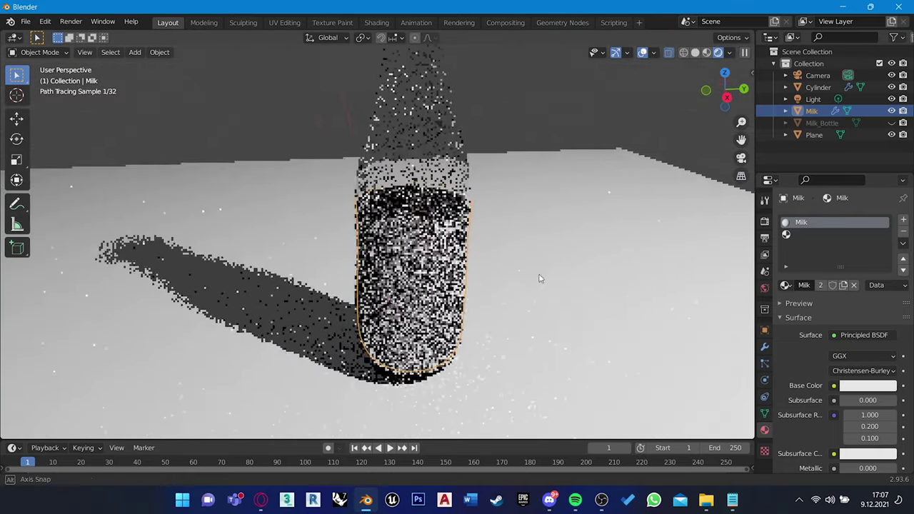
key(z)
scroll(456, 244, up, 3)
key(Tab)
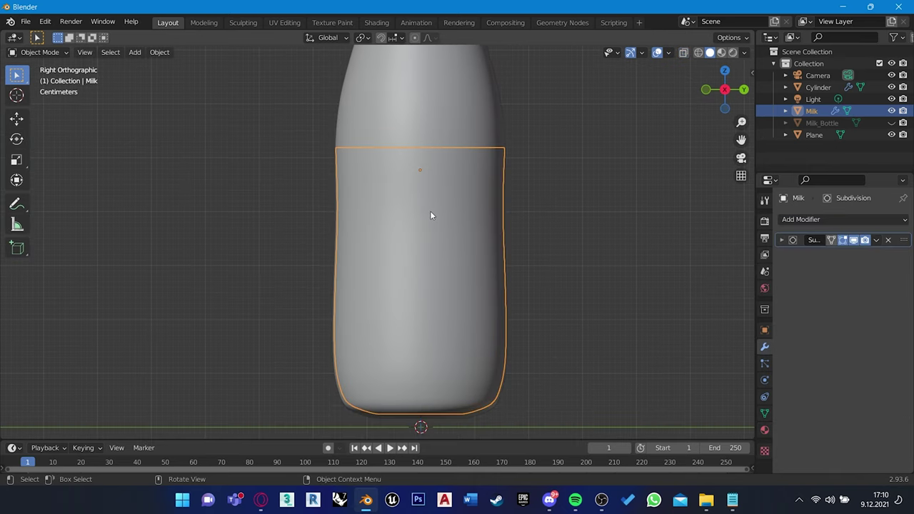
Step: In Edit Mode with X-ray on, select the whole milk mesh and scale it down slightly
key(Tab)
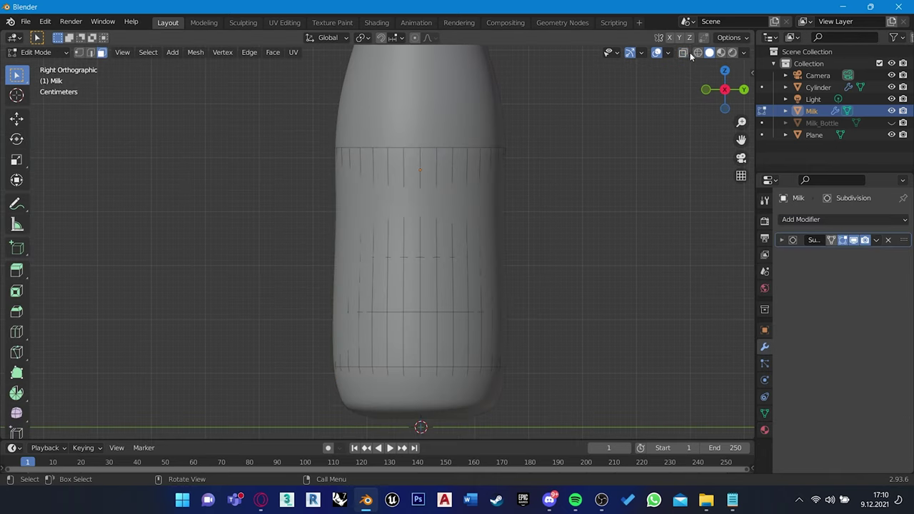
key(alt+z)
key(a)
scroll(518, 207, up, 3)
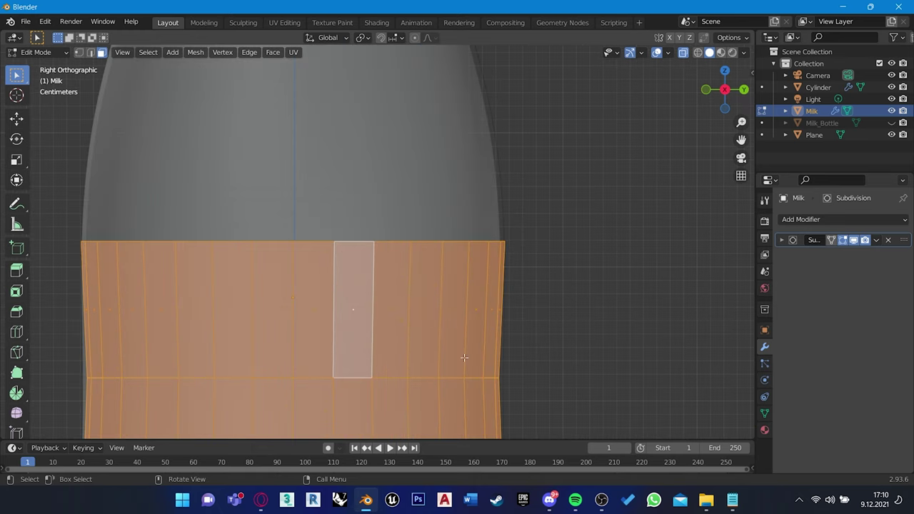
shift+middle_drag(463, 359, 471, 107)
scroll(526, 302, up, 4)
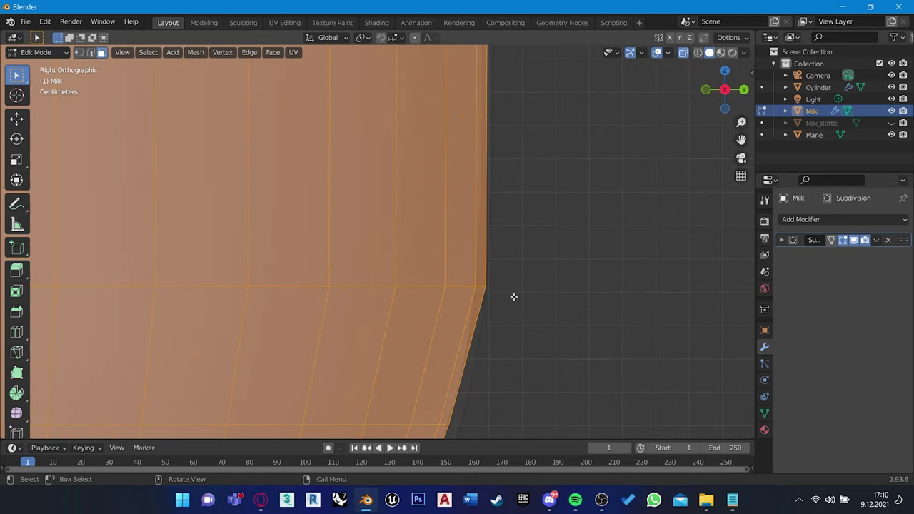
key(s)
click(508, 294)
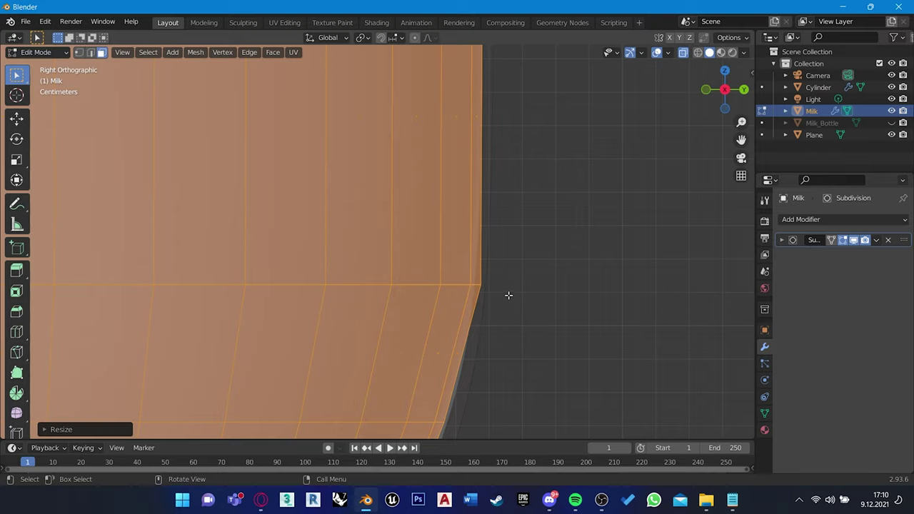
Step: Check the shrunken milk in a rendered preview, then reselect it in Edit Mode
scroll(508, 295, down, 4)
click(717, 52)
key(Tab)
middle_drag(495, 290, 564, 304)
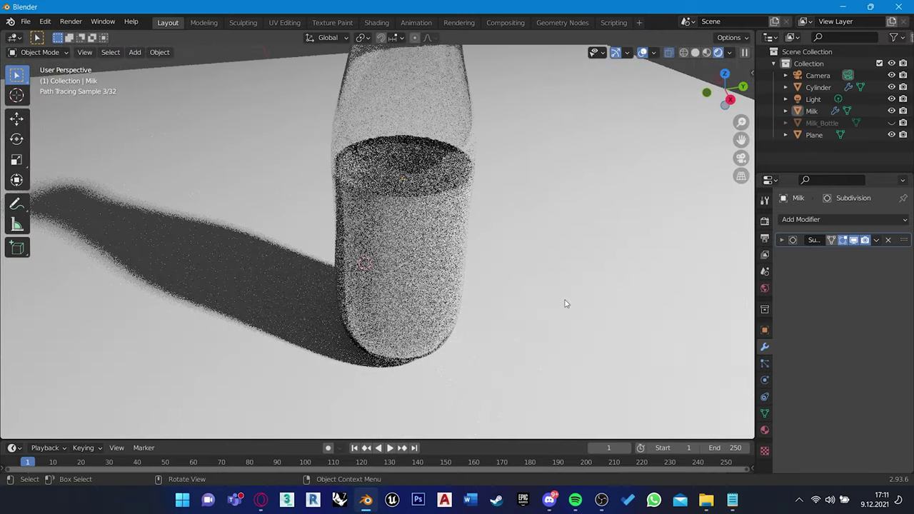
middle_drag(565, 304, 431, 220)
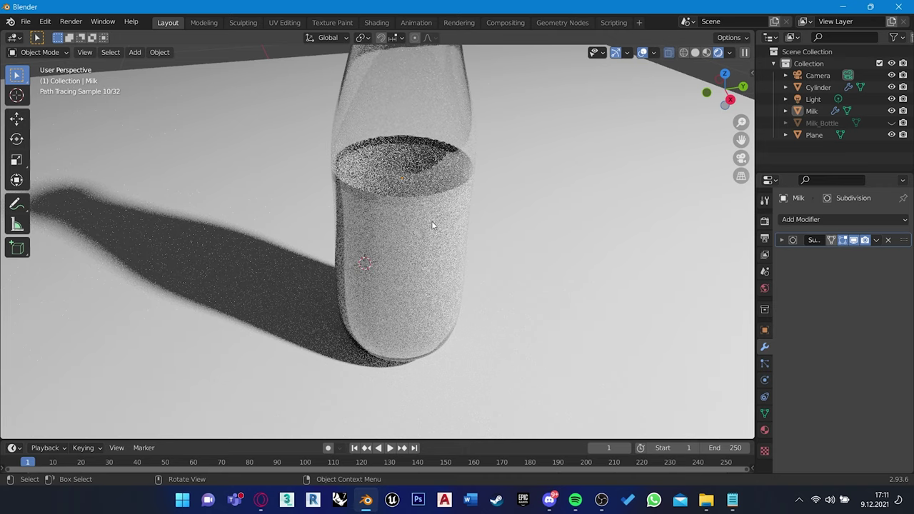
click(431, 220)
key(Tab)
Step: Select the milk's top rim, inset the top face and lower the inner face along Z
scroll(544, 225, up, 2)
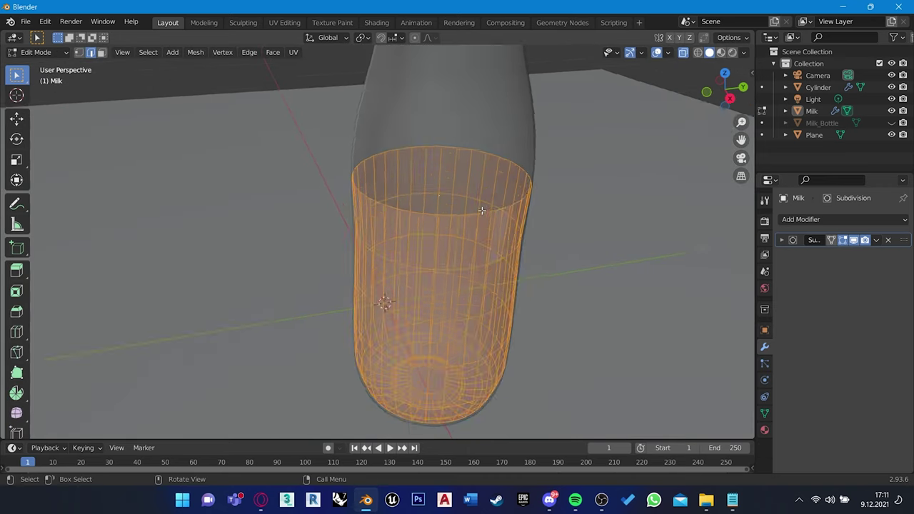
scroll(514, 193, up, 3)
key(2)
click(496, 167)
scroll(498, 167, down, 5)
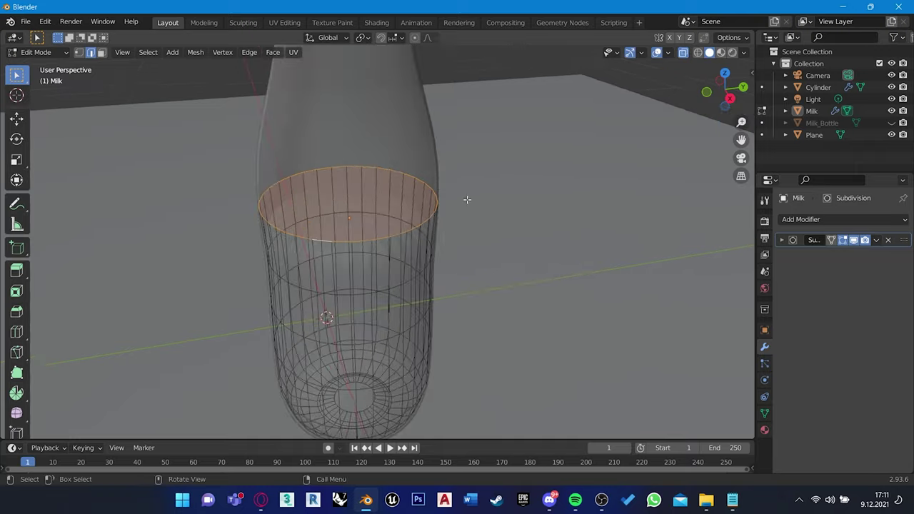
scroll(481, 176, up, 5)
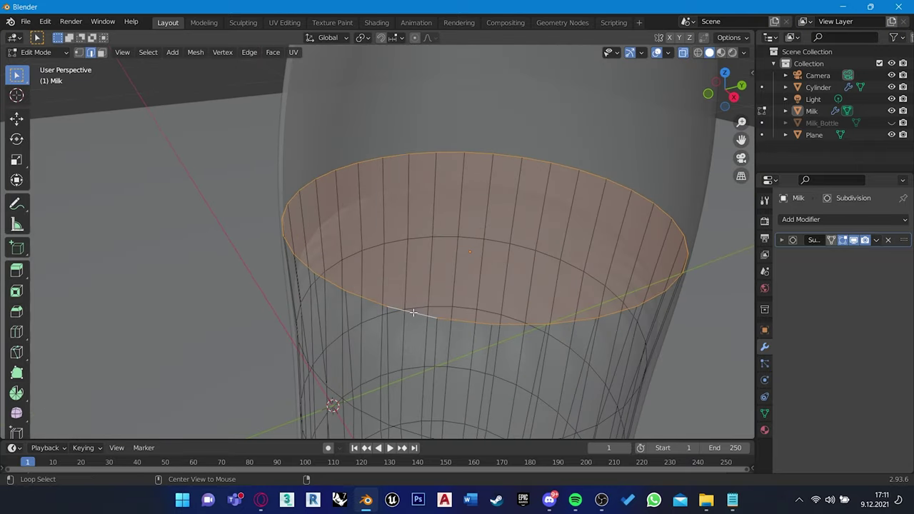
key(i)
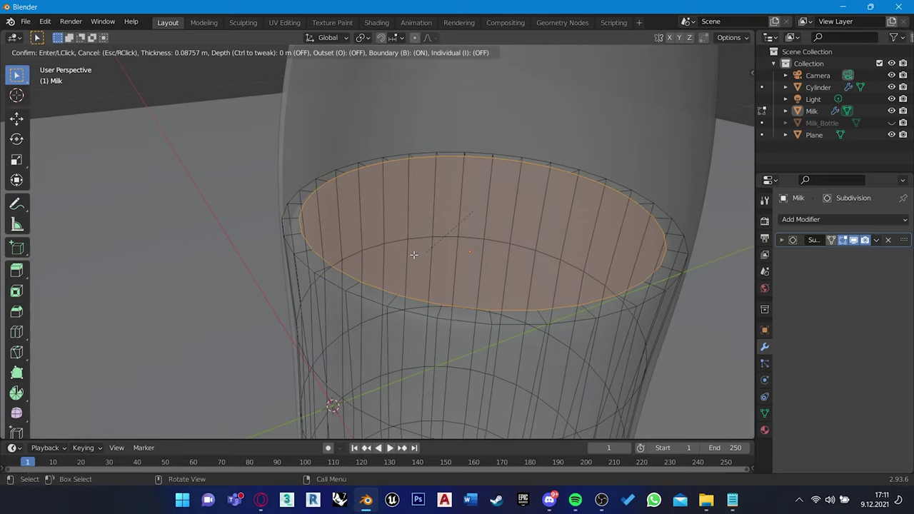
click(405, 259)
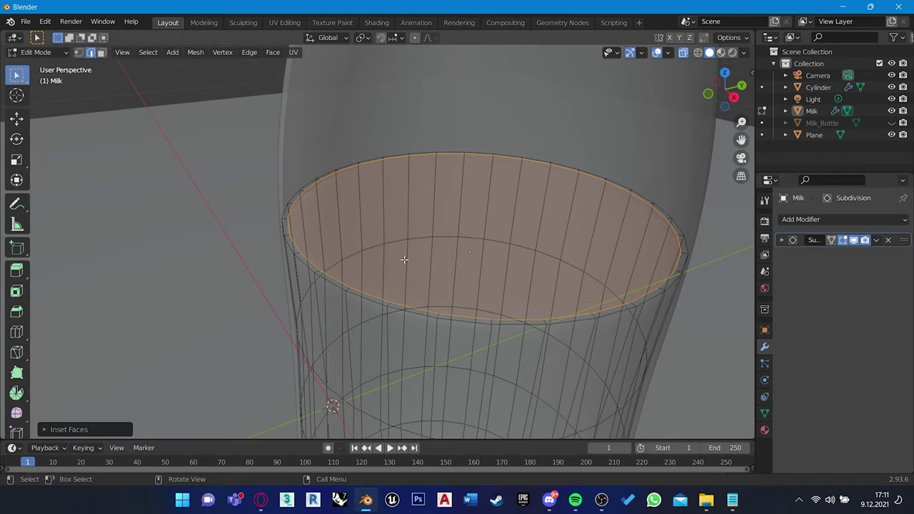
key(g)
key(z)
click(404, 261)
Step: Add a second inset lowered along Z and a final third inset to the milk's top
key(i)
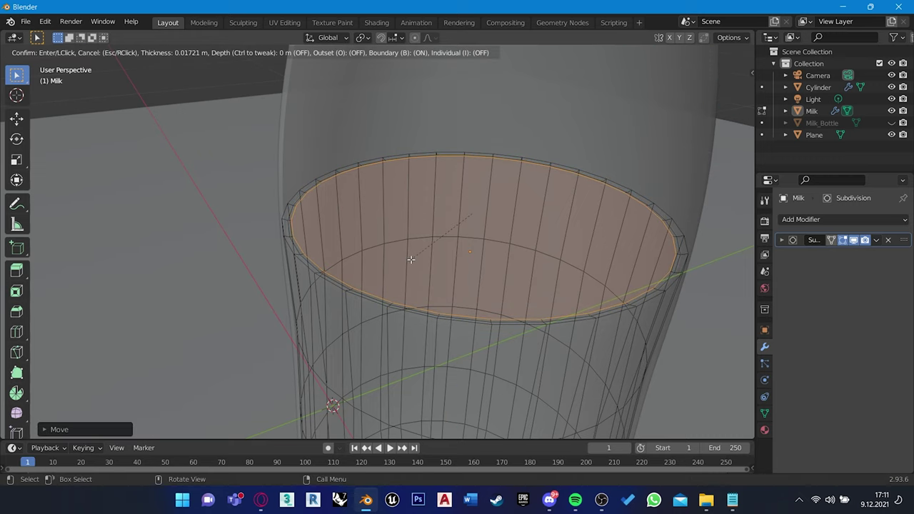
click(412, 259)
key(g)
key(z)
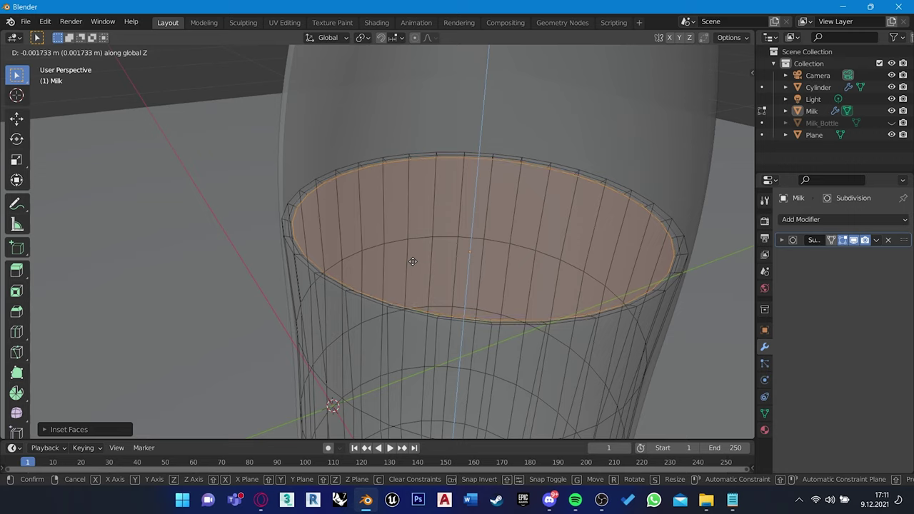
click(413, 260)
key(i)
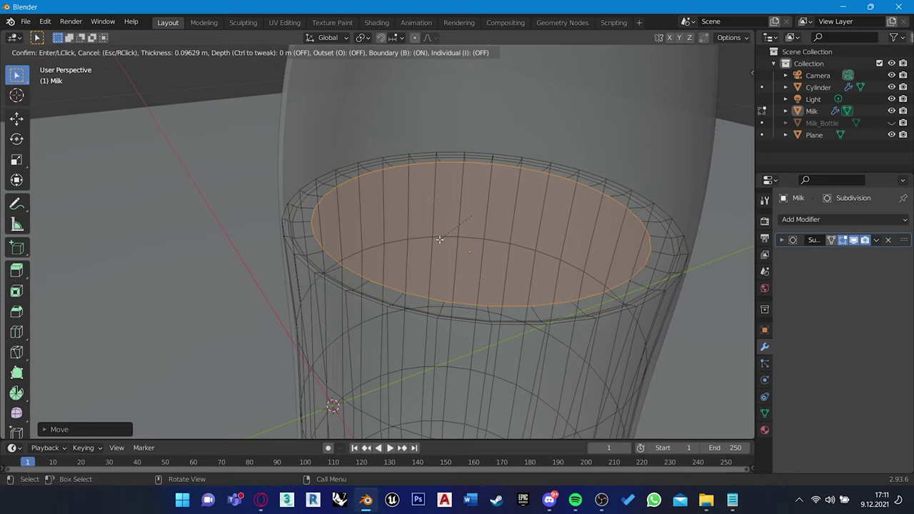
click(459, 222)
scroll(464, 221, down, 6)
Step: Review the milk and bottle in a Rendered preview, then return to Solid shading
key(Tab)
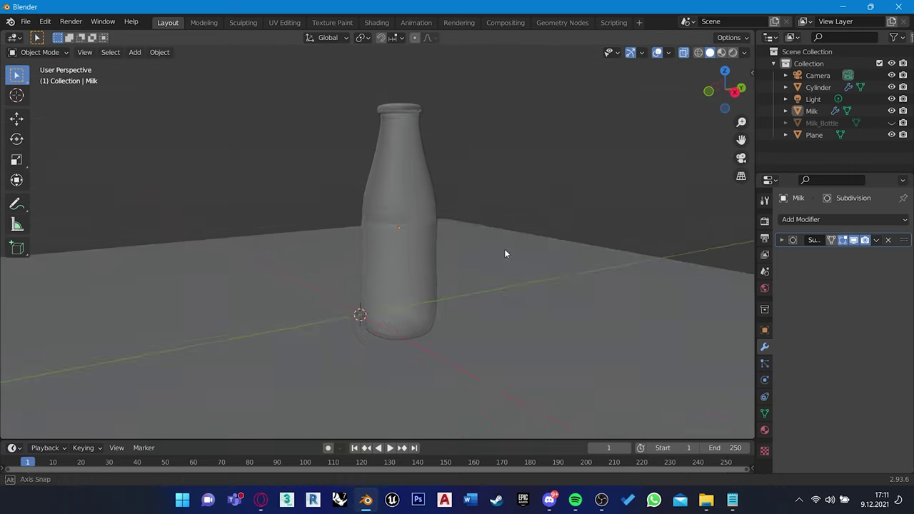
mouse_move(469, 286)
middle_down()
mouse_move(481, 297)
mouse_move(471, 287)
mouse_move(457, 299)
middle_up()
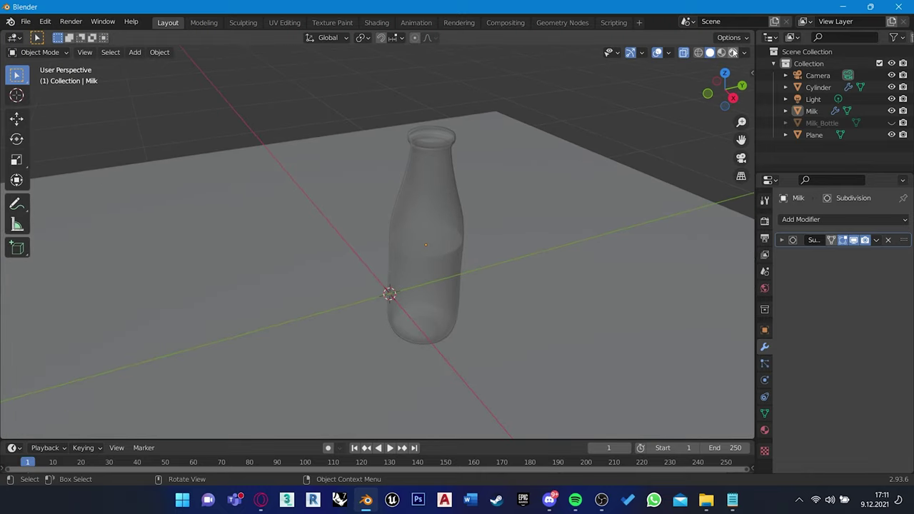
key(z)
click(428, 332)
scroll(429, 328, up, 2)
scroll(499, 307, up, 1)
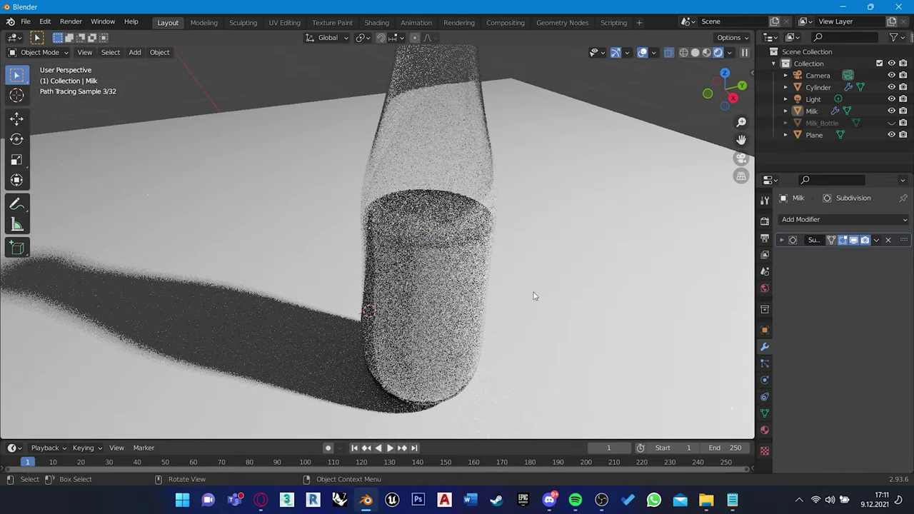
scroll(467, 229, up, 3)
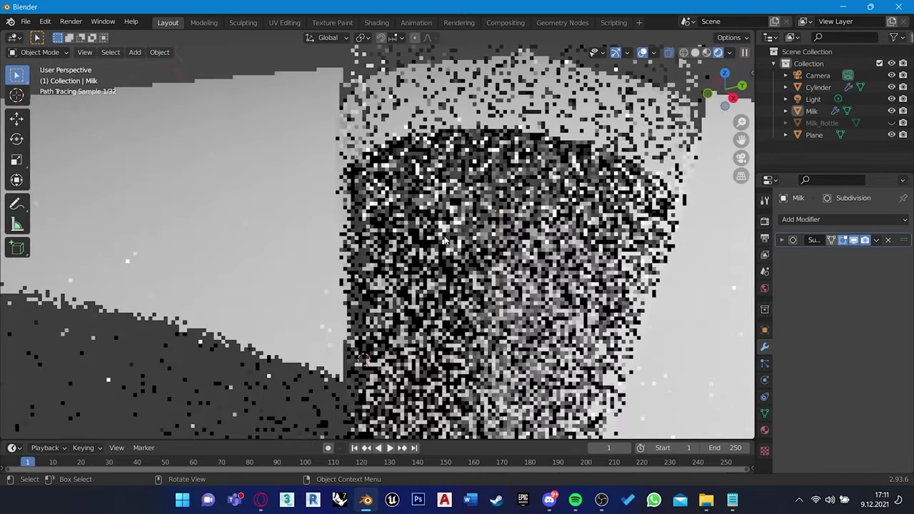
scroll(467, 228, up, 1)
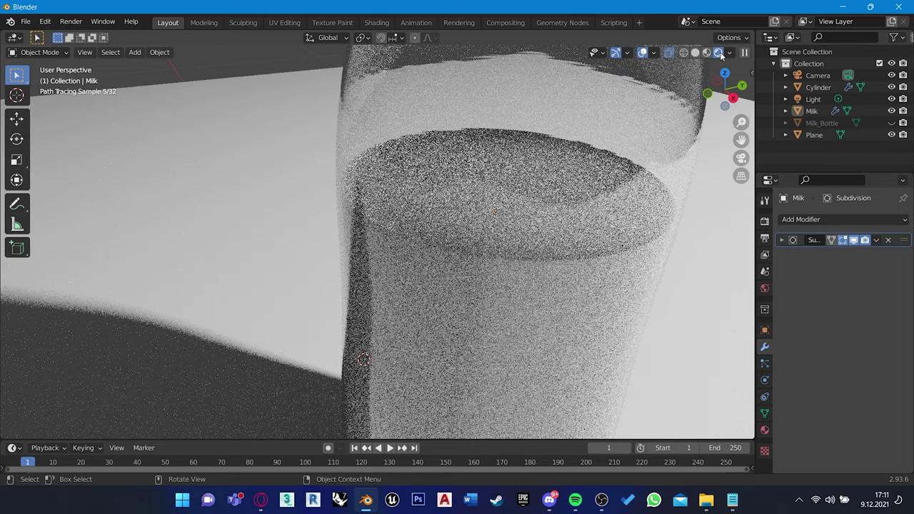
scroll(500, 214, down, 5)
click(694, 52)
Step: From the right side view, select the milk object and show its Material properties
key(KP_3)
scroll(386, 264, up, 3)
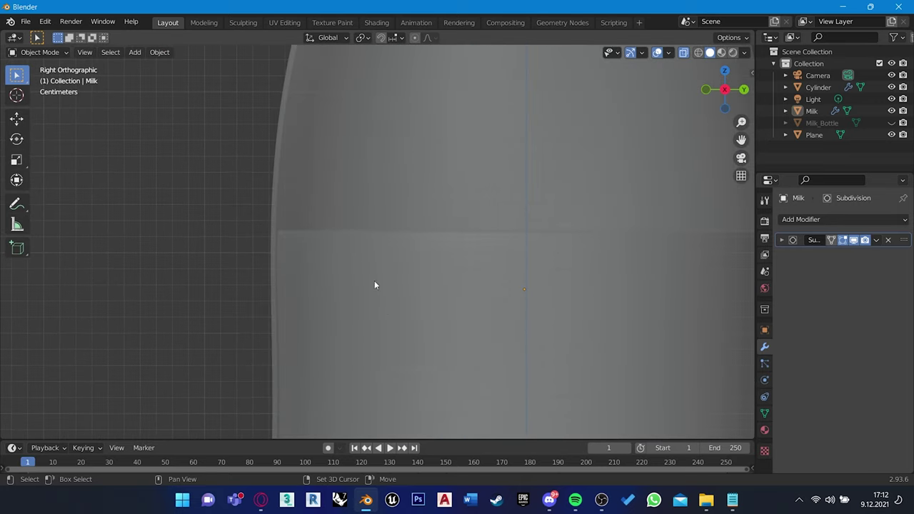
click(302, 241)
scroll(236, 228, up, 2)
ctrl+scroll(178, 229, up, 2)
scroll(209, 237, down, 8)
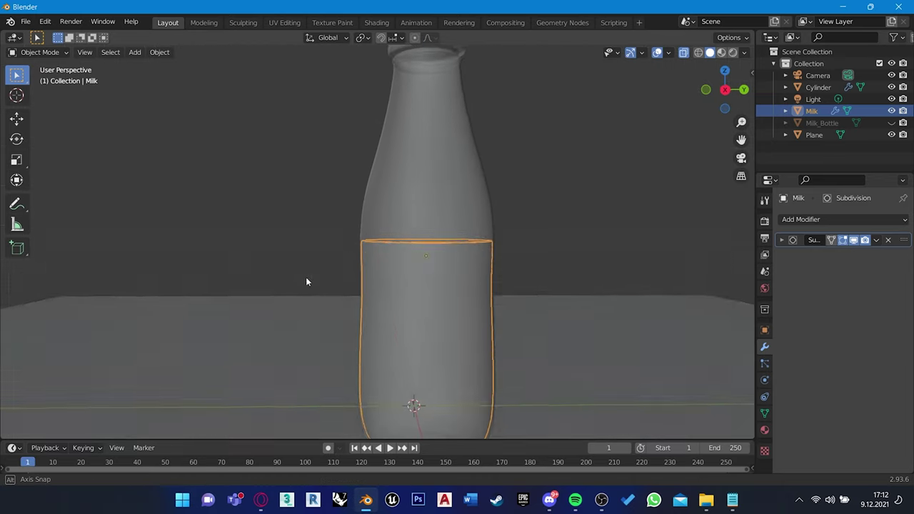
mouse_move(306, 281)
middle_down()
mouse_move(300, 301)
mouse_move(516, 347)
mouse_move(548, 277)
mouse_move(502, 288)
middle_up()
click(764, 429)
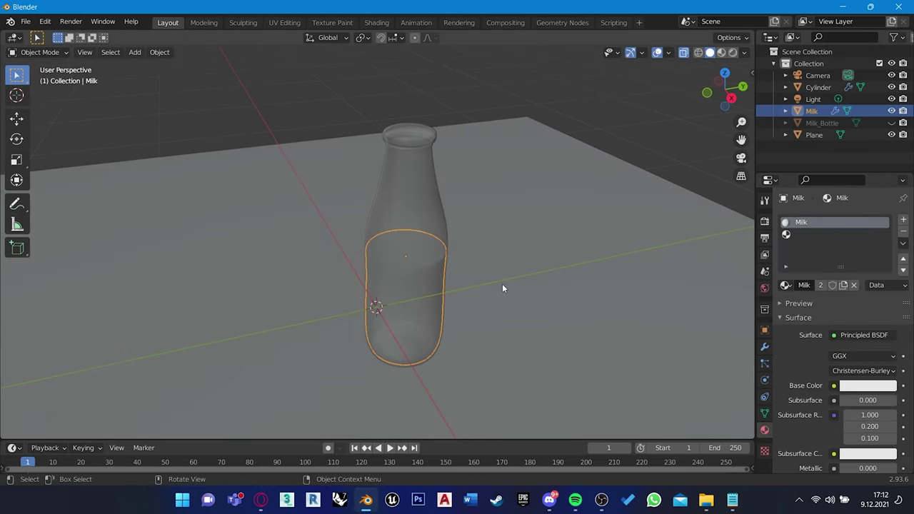
Step: Select the floor plane beneath the bottle
scroll(513, 299, down, 2)
scroll(514, 298, down, 2)
scroll(498, 294, down, 2)
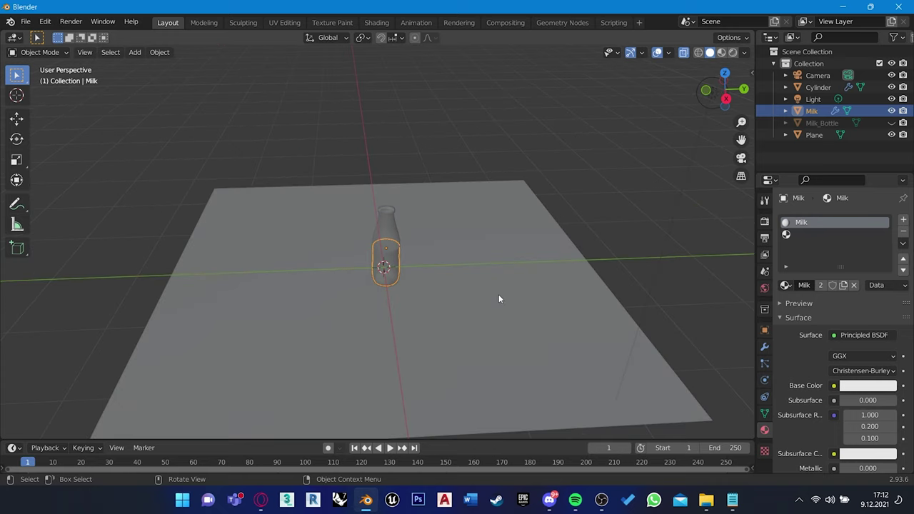
scroll(498, 294, up, 2)
click(543, 322)
mouse_move(543, 322)
middle_down()
mouse_move(618, 300)
mouse_move(519, 326)
mouse_move(561, 307)
middle_up()
Step: Slide the floor plane along X, then in Edit Mode select its back and side edges
key(g)
key(x)
click(615, 307)
key(Tab)
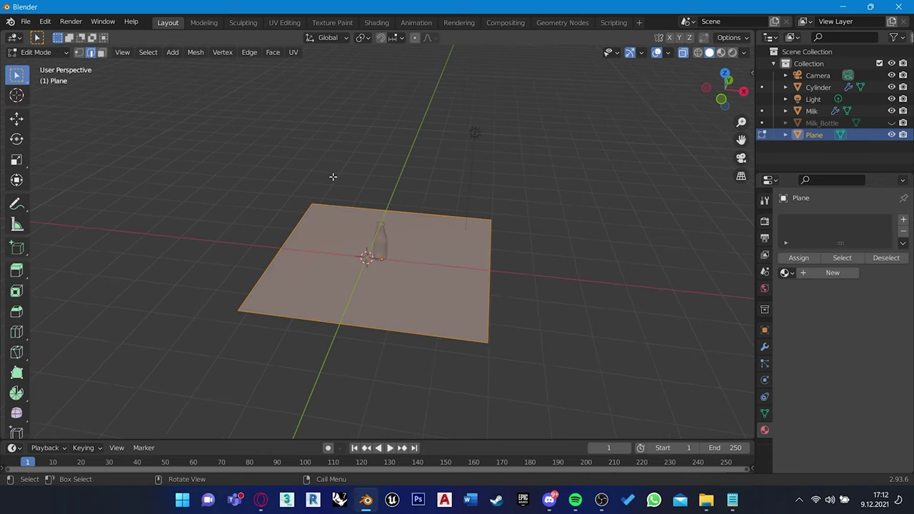
key(b)
middle_drag(236, 300, 212, 333)
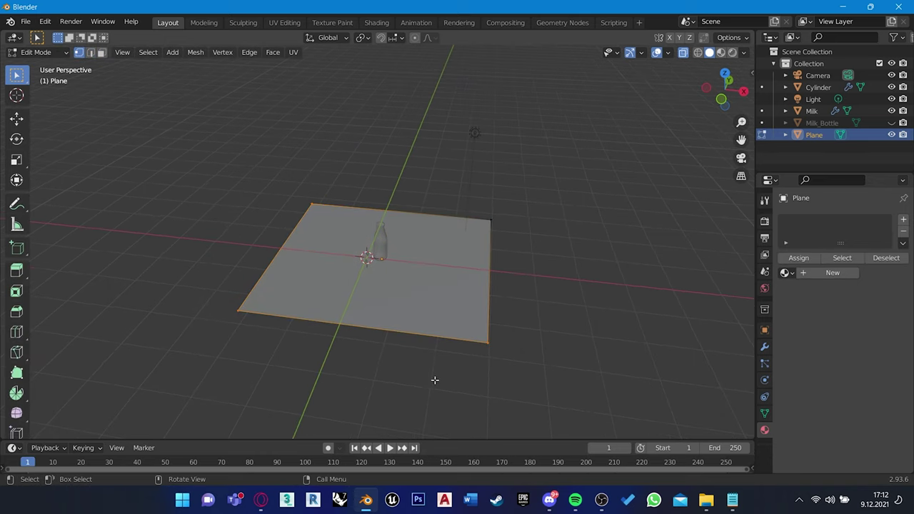
middle_drag(434, 379, 594, 333)
Step: Extrude the selected edges straight up along Z to form the backdrop walls
key(e)
key(z)
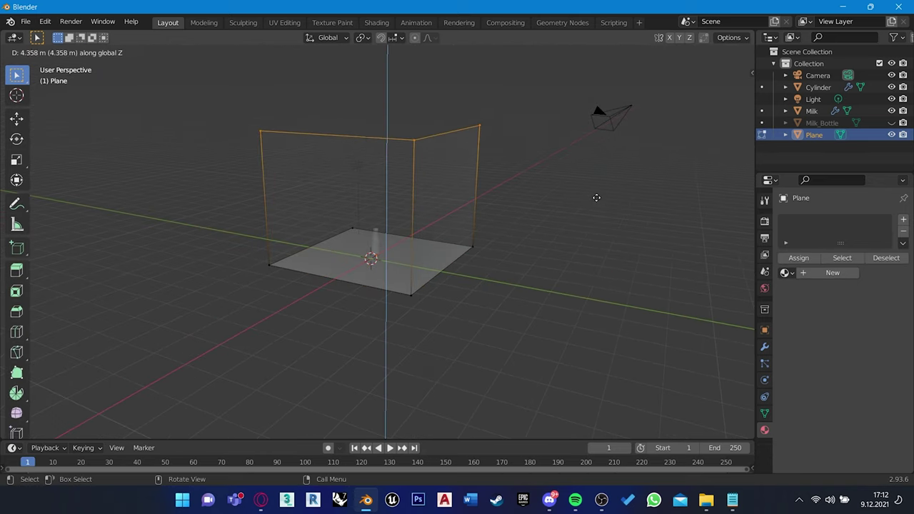
click(595, 198)
mouse_move(596, 198)
middle_down()
mouse_move(570, 339)
mouse_move(547, 204)
middle_up()
drag(547, 205, 224, 271)
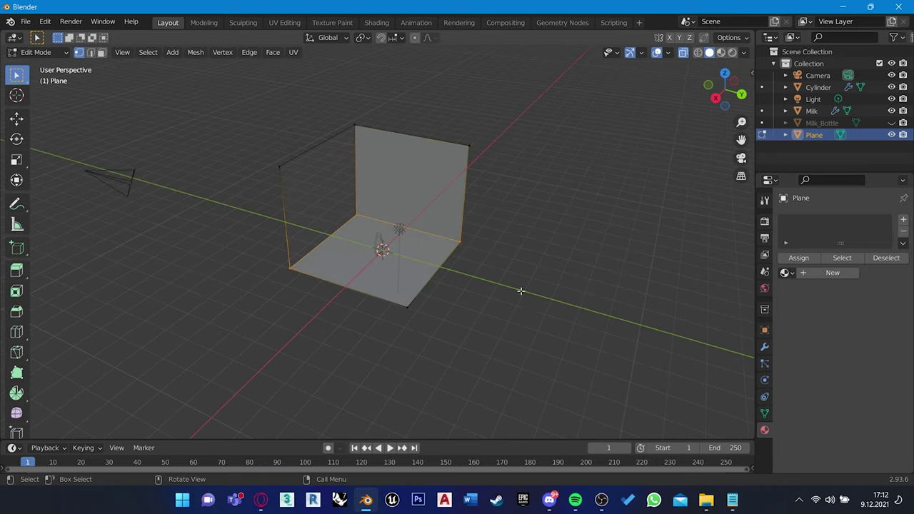
Step: Bevel the wall-to-floor edges with several segments into smooth curves, then leave Edit Mode
middle_drag(521, 291, 430, 259)
scroll(430, 259, up, 2)
scroll(438, 281, up, 2)
key(ctrl+b)
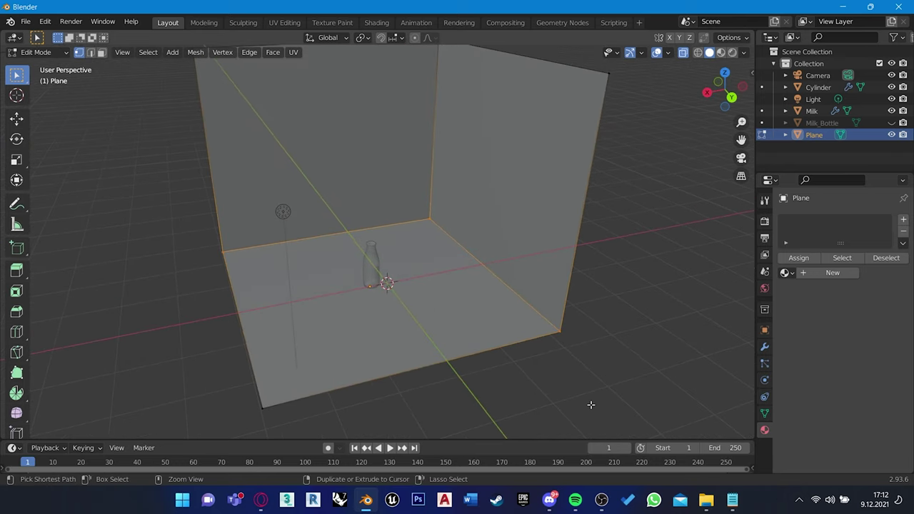
scroll(628, 372, up, 1)
scroll(631, 373, up, 4)
scroll(632, 374, up, 2)
click(632, 374)
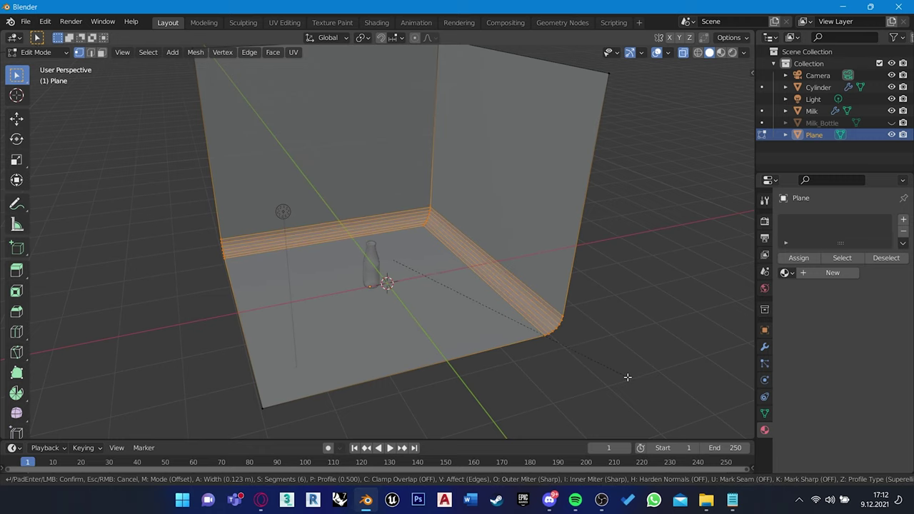
middle_drag(632, 373, 569, 370)
scroll(568, 370, down, 3)
key(Tab)
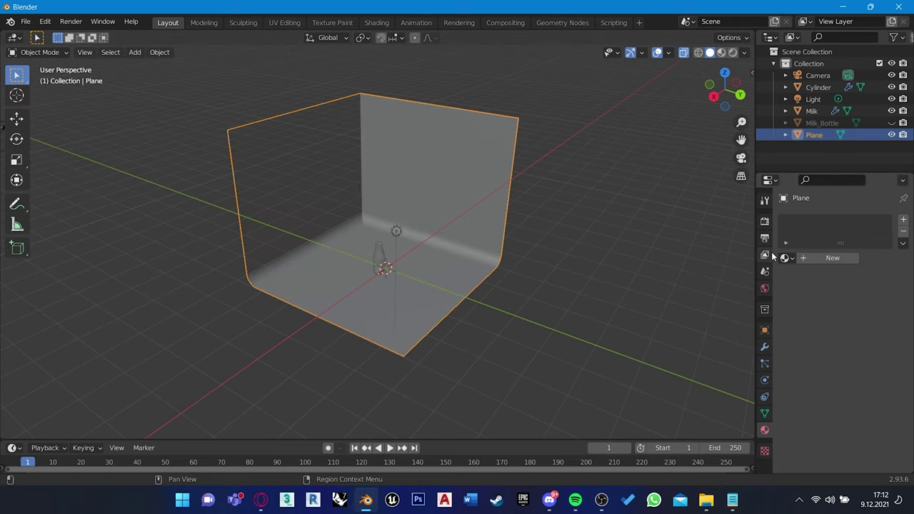
Step: Create a new backdrop material with light blue base colour (0.271, 0.503, 0.800)
click(810, 258)
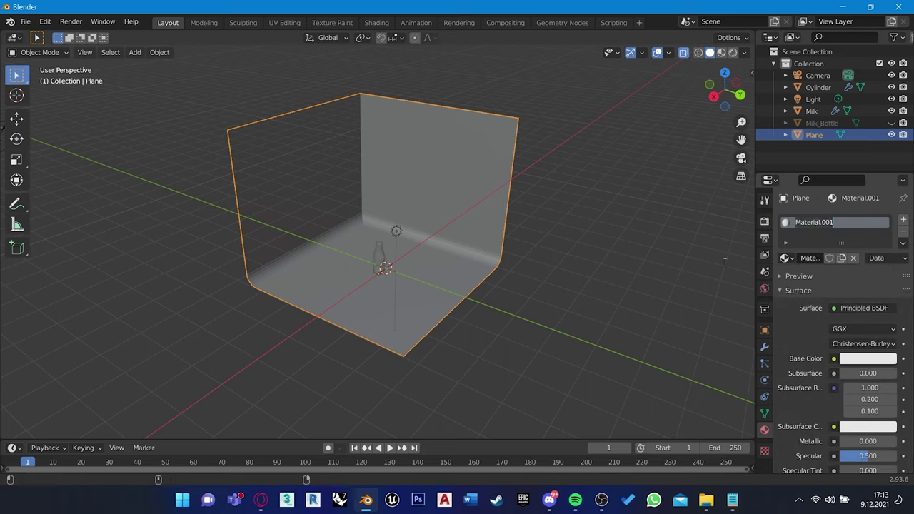
click(867, 358)
click(844, 205)
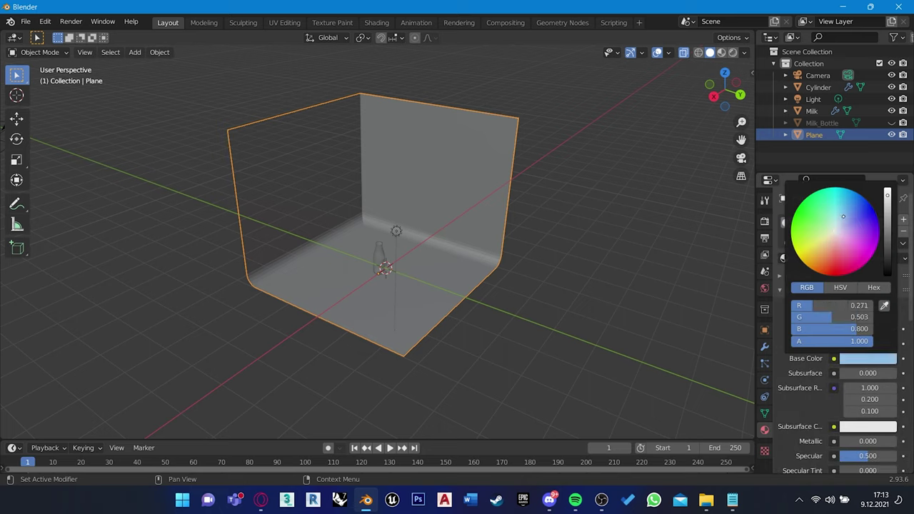
drag(844, 205, 844, 205)
Step: View the blue backdrop in Material Preview shading from several angles and select the camera
mouse_move(543, 214)
middle_down()
mouse_move(445, 221)
mouse_move(369, 263)
middle_up()
click(721, 52)
scroll(369, 262, up, 5)
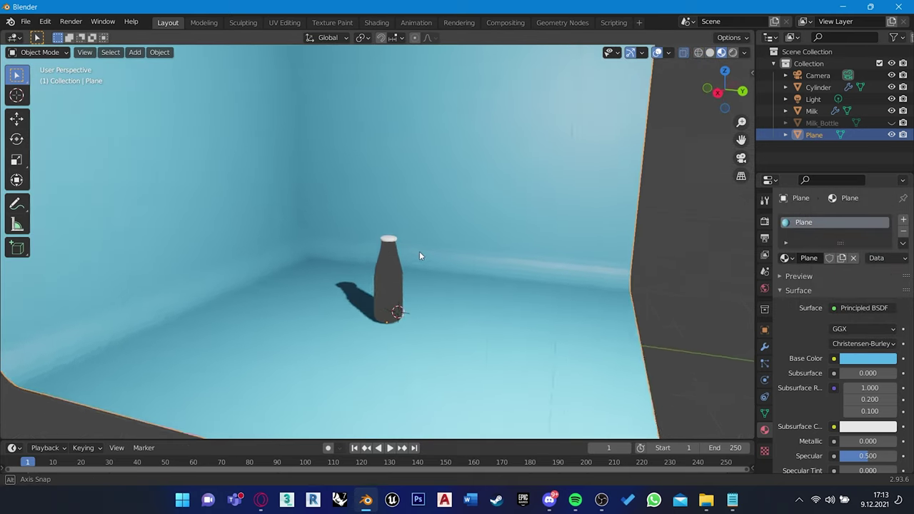
scroll(419, 251, down, 6)
middle_drag(439, 271, 359, 266)
click(214, 153)
Step: Look through the camera, lock the camera to the view, and frame the milk bottle
key(KP_0)
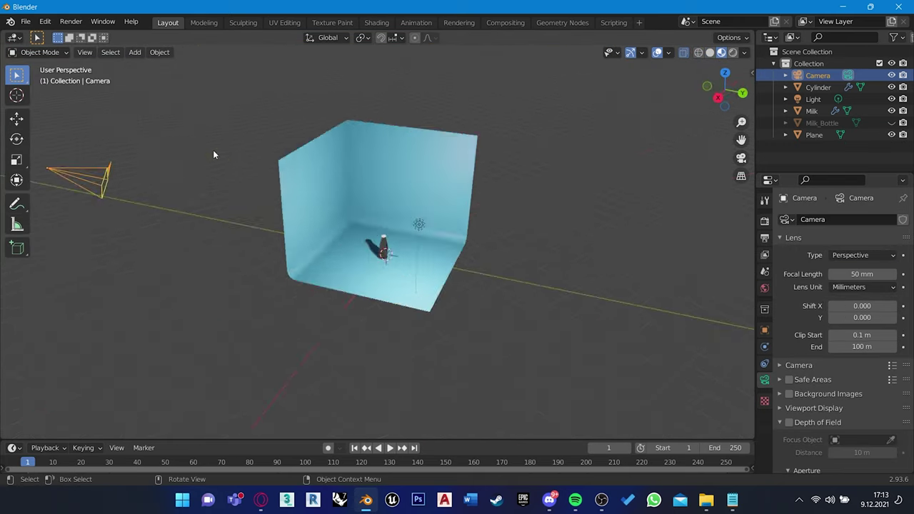
key(n)
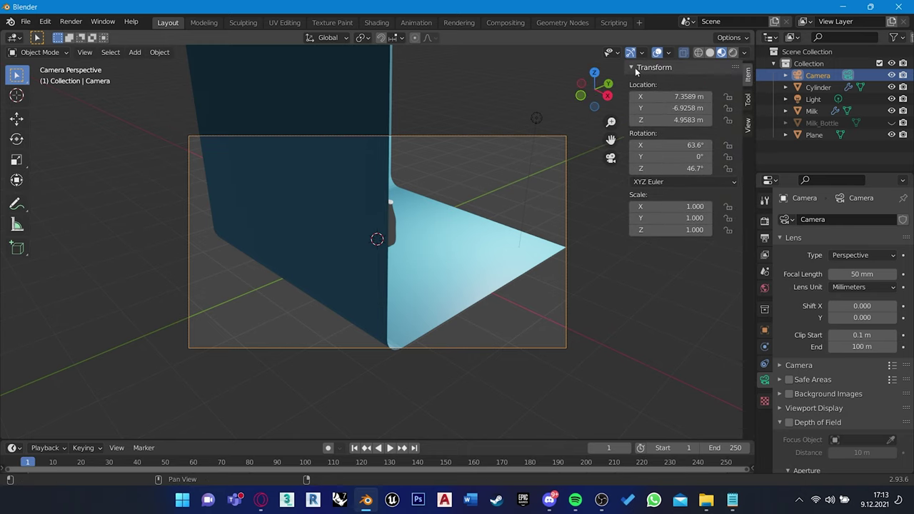
click(747, 125)
click(679, 214)
mouse_move(500, 242)
middle_down()
mouse_move(437, 250)
mouse_move(409, 271)
mouse_move(483, 240)
middle_up()
scroll(437, 250, up, 3)
scroll(443, 240, up, 2)
scroll(424, 256, up, 3)
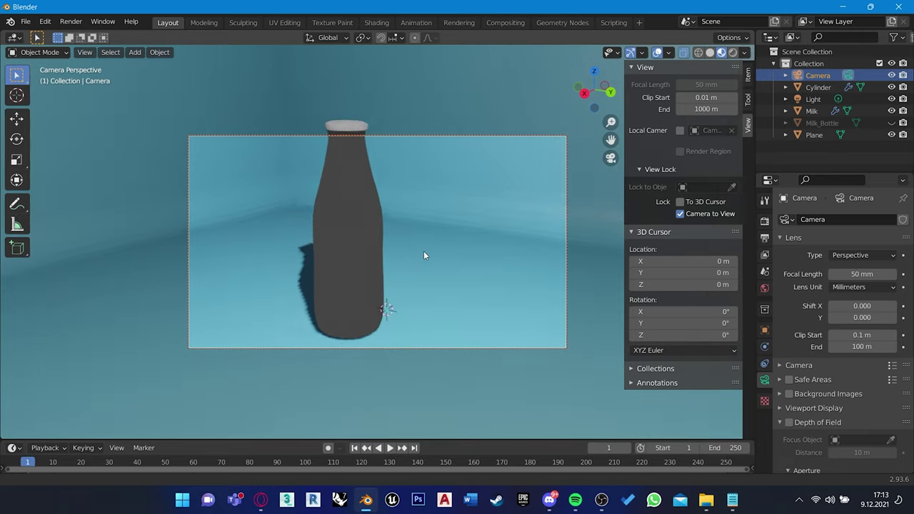
scroll(423, 256, down, 2)
middle_drag(430, 258, 400, 306)
Step: Review the Render, Output and View Layer settings, collapsing the view layer passes
click(765, 222)
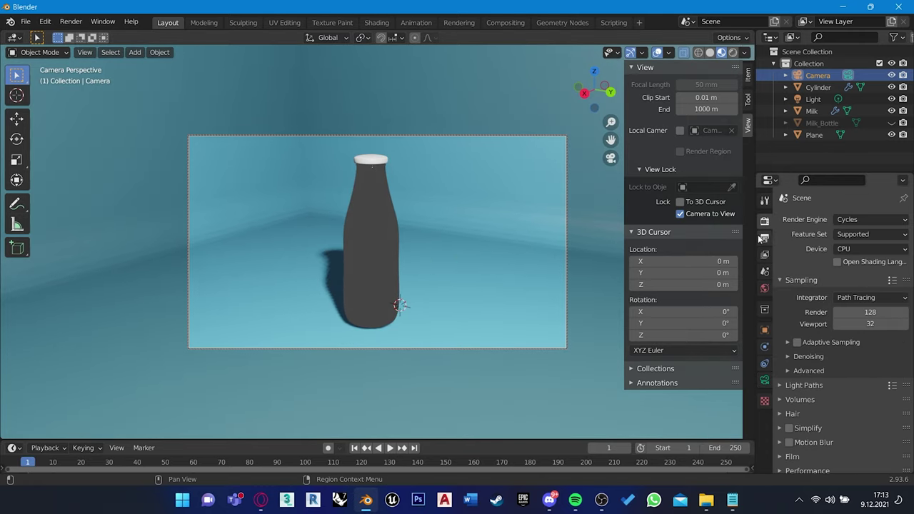
click(765, 237)
click(765, 222)
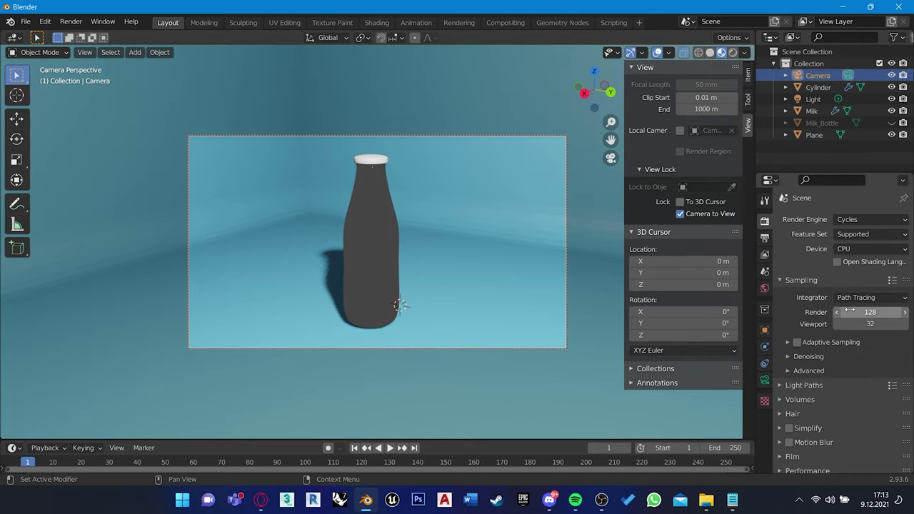
scroll(812, 300, down, 2)
click(764, 237)
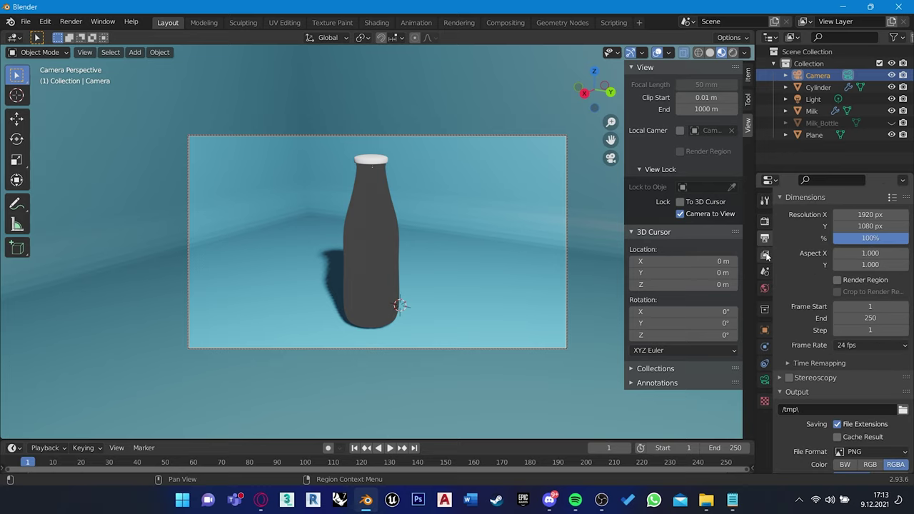
click(766, 254)
scroll(782, 279, down, 3)
scroll(792, 351, down, 2)
scroll(799, 267, up, 3)
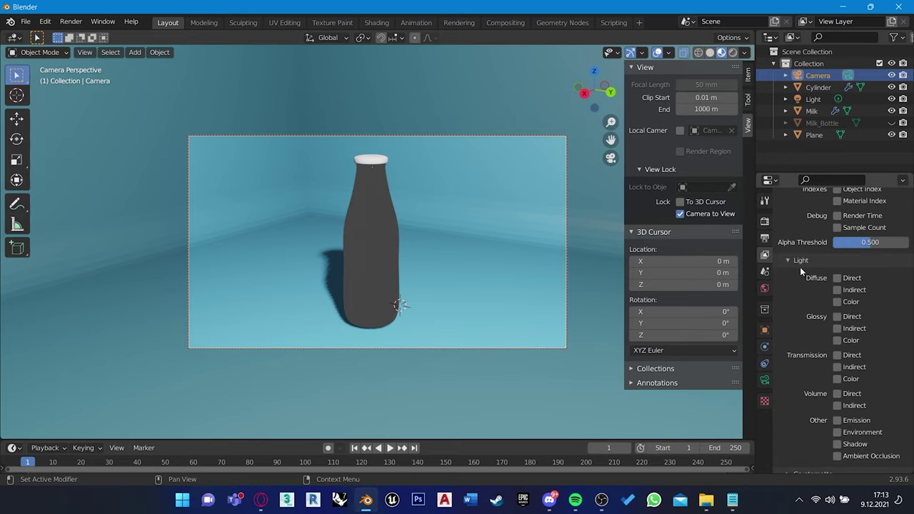
scroll(800, 267, up, 5)
click(792, 277)
Step: Set the Cycles device to GPU Compute, keeping Supported features and 24 fps
click(765, 221)
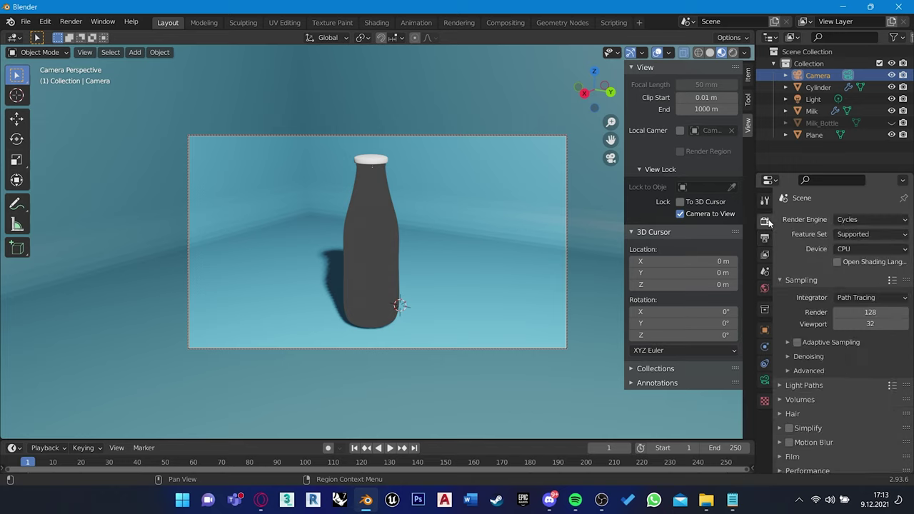
click(859, 249)
click(858, 277)
click(865, 235)
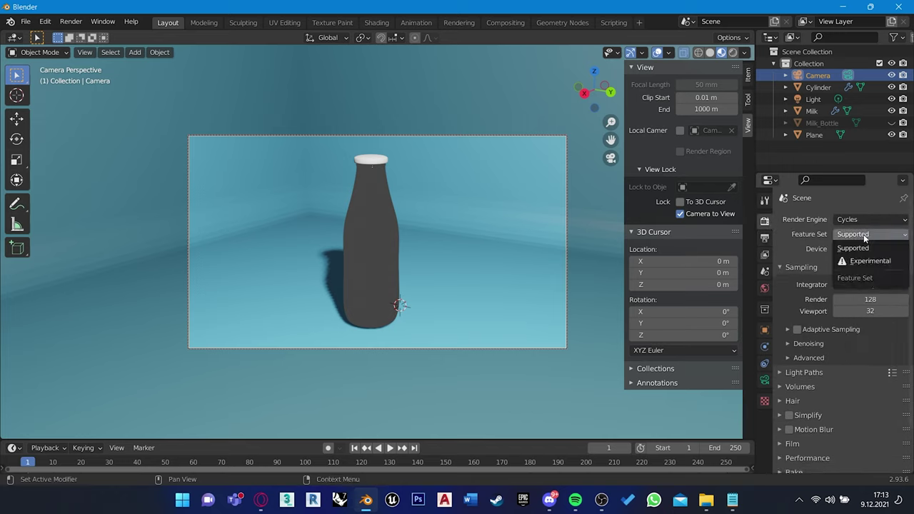
click(857, 240)
click(765, 237)
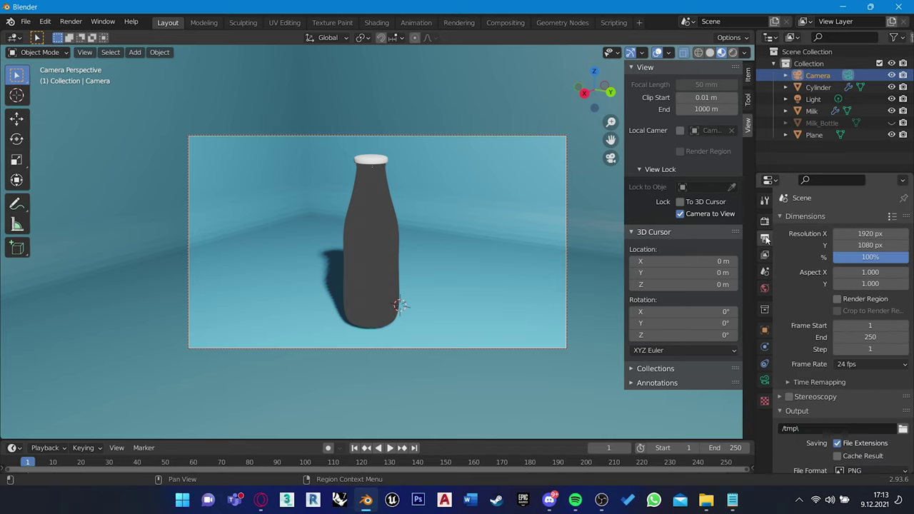
click(859, 365)
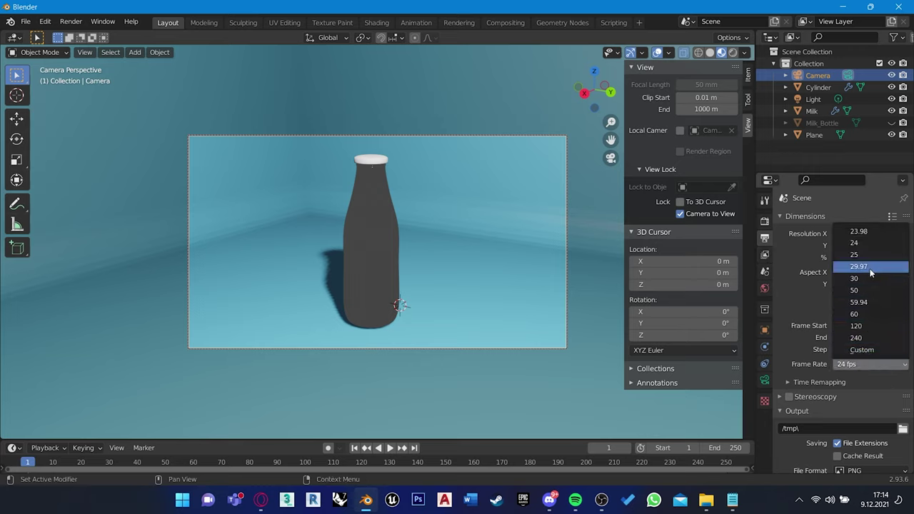
click(764, 254)
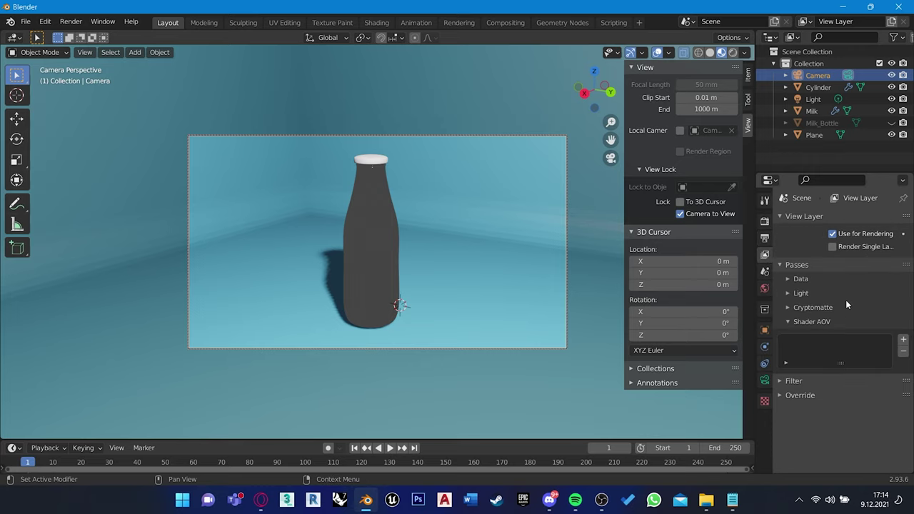
click(765, 222)
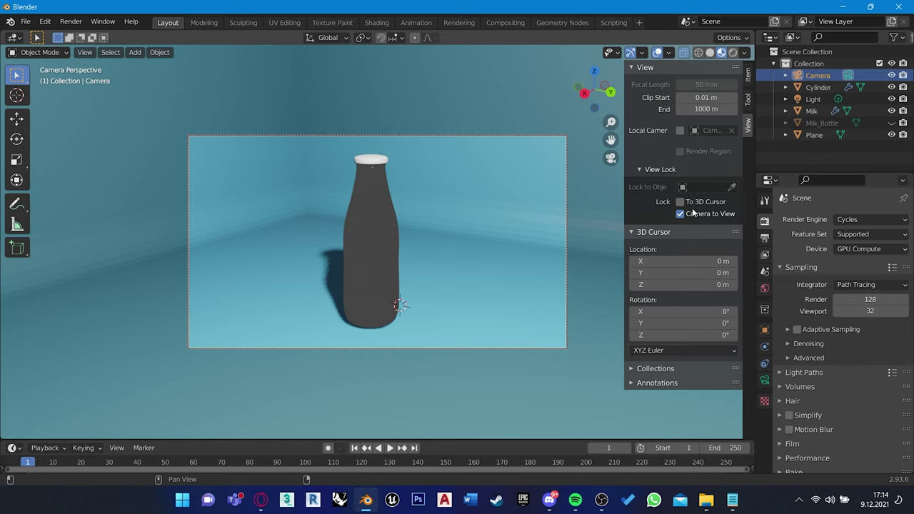
Step: Hide the sidebar, select the light and reposition it in a front orthographic view
key(n)
mouse_move(408, 247)
middle_down()
mouse_move(373, 310)
mouse_move(445, 285)
middle_up()
click(621, 139)
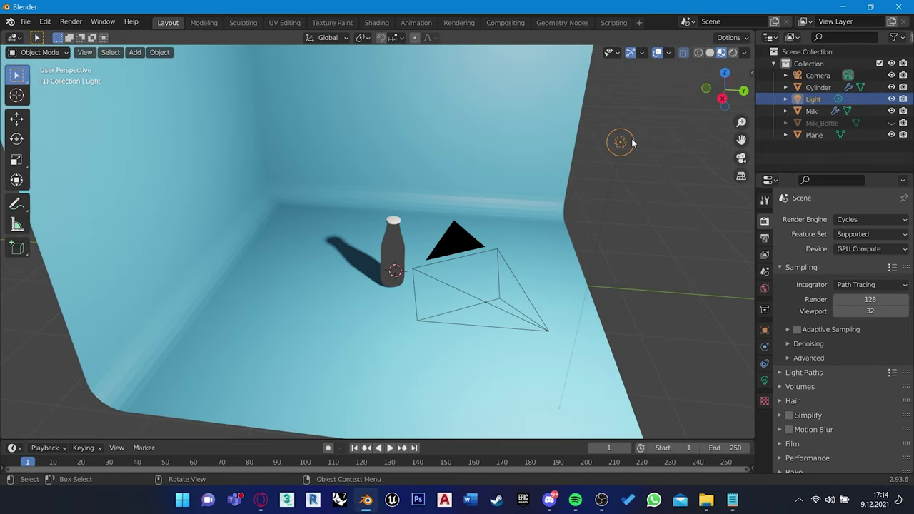
key(KP_3)
key(g)
click(542, 314)
key(g)
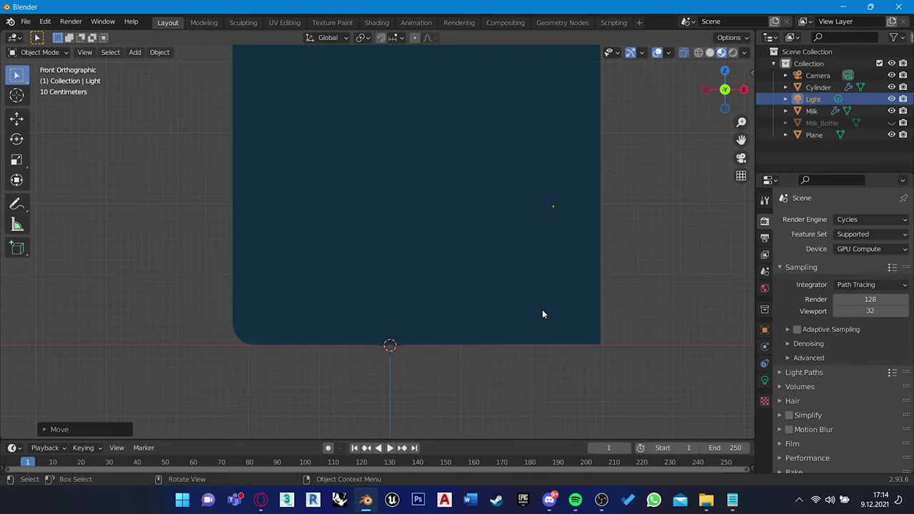
click(493, 295)
Step: Keep adjusting the light until it sits in front of the bottle
mouse_move(493, 296)
middle_down()
mouse_move(264, 304)
mouse_move(503, 338)
mouse_move(510, 347)
middle_up()
key(g)
click(285, 297)
key(g)
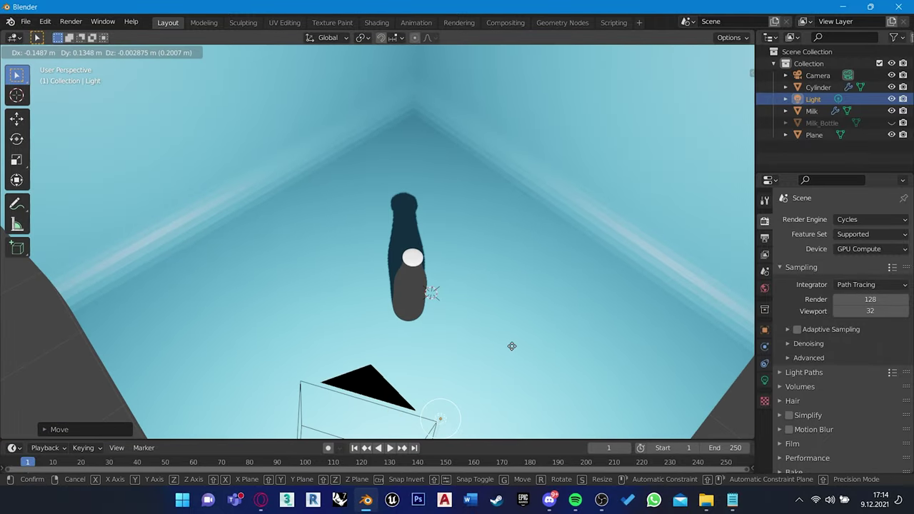
click(568, 260)
middle_drag(567, 261, 585, 230)
key(g)
click(512, 252)
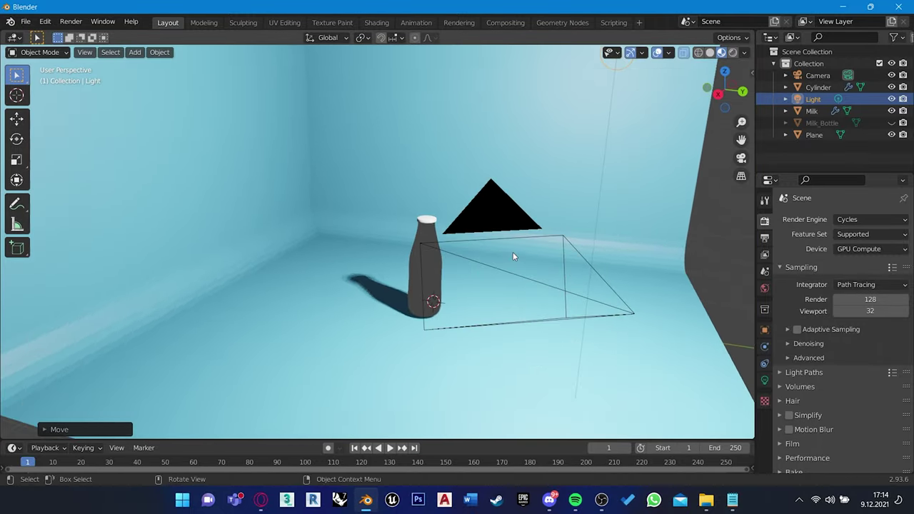
Step: Preview the camera view in Rendered shading, then return to Material Preview
key(KP_0)
click(732, 52)
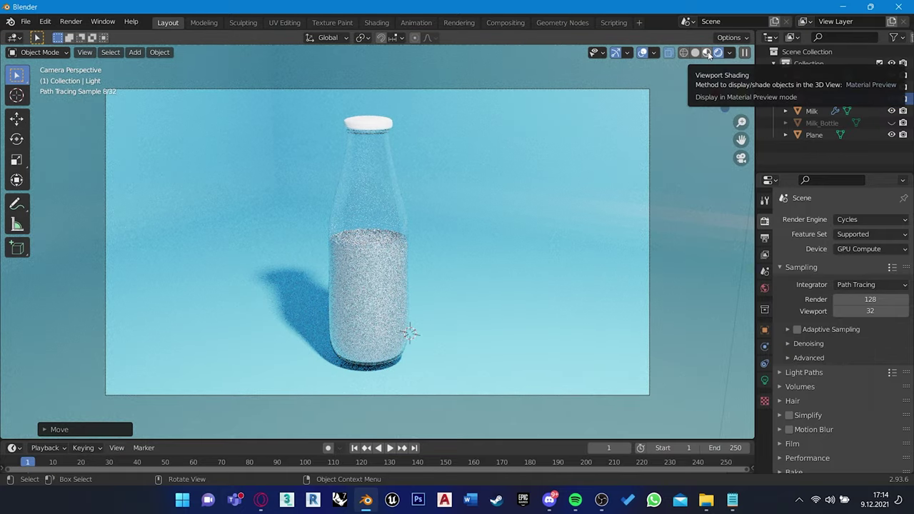
click(708, 55)
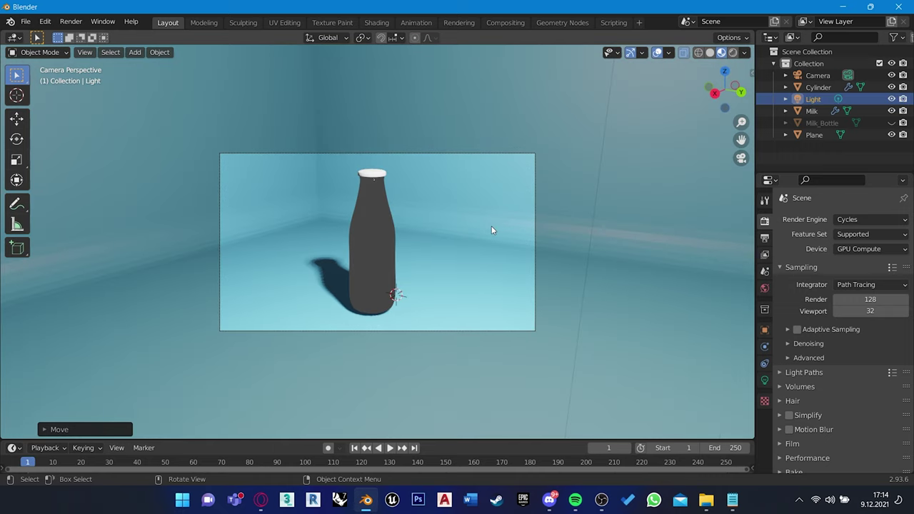
mouse_move(491, 226)
middle_down()
mouse_move(360, 208)
mouse_move(511, 203)
mouse_move(731, 426)
middle_up()
Step: Raise the bottle's Milk material Roughness to 0.806 and return to the camera view
click(360, 208)
click(765, 429)
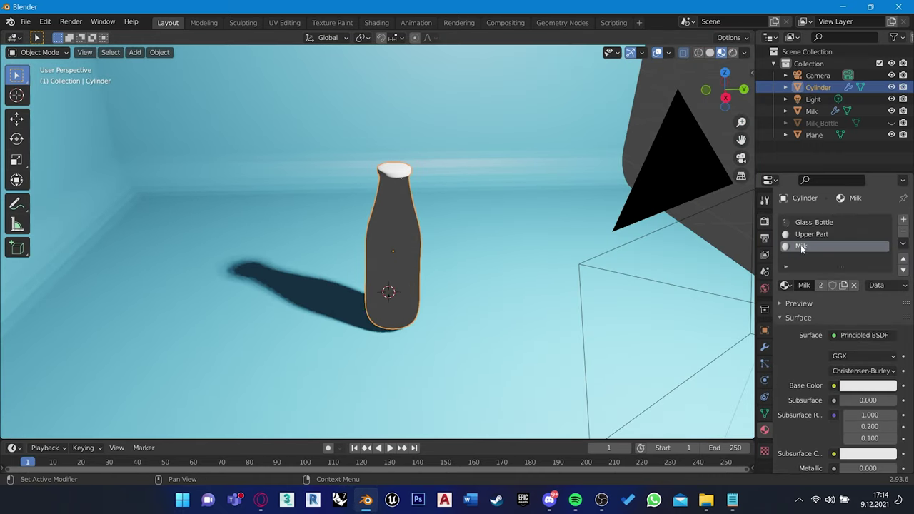
click(811, 234)
scroll(810, 307, down, 5)
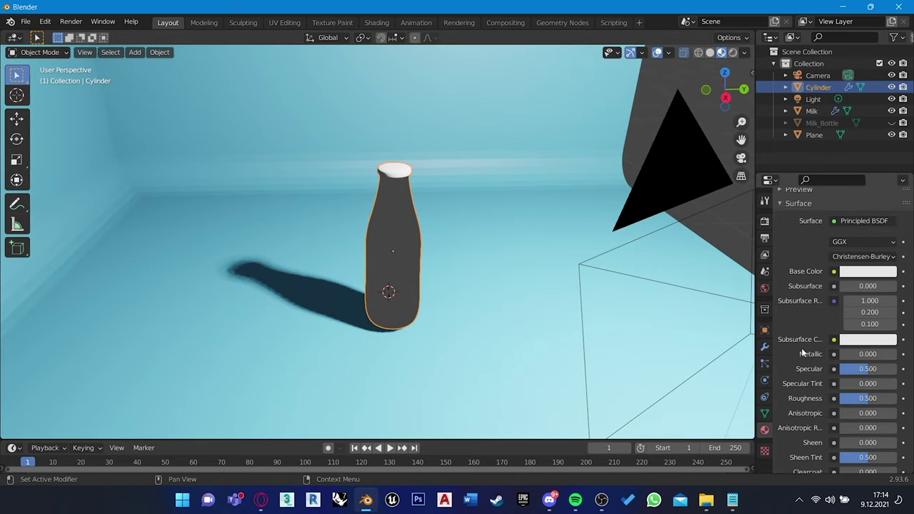
drag(867, 359, 901, 359)
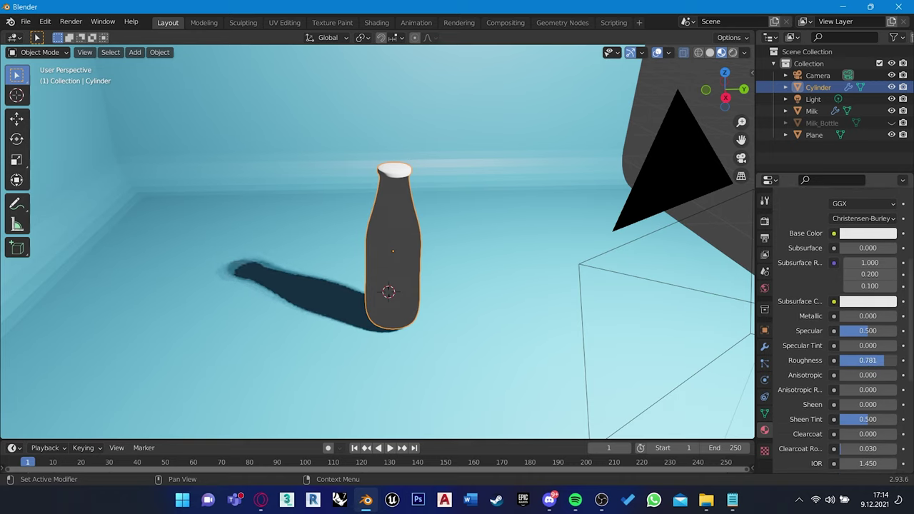
scroll(790, 327, down, 3)
scroll(790, 327, up, 3)
middle_drag(543, 286, 560, 289)
key(KP_0)
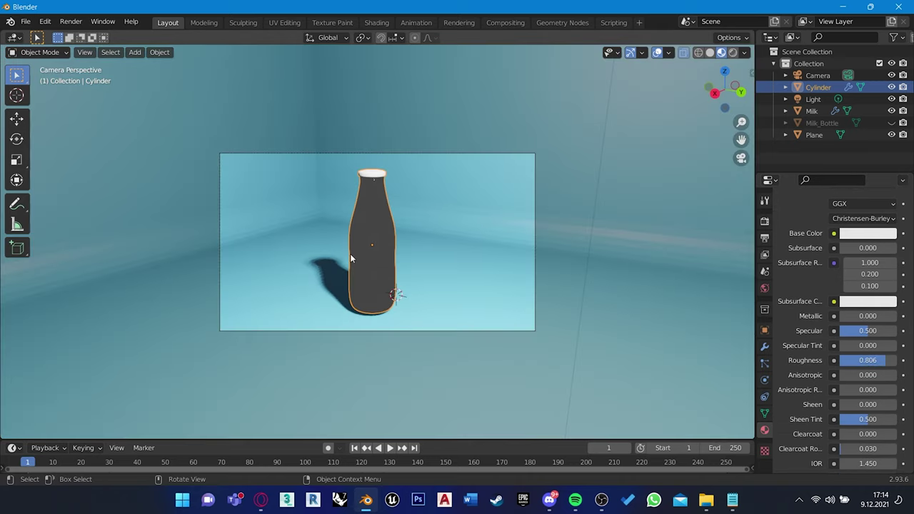
key(F12)
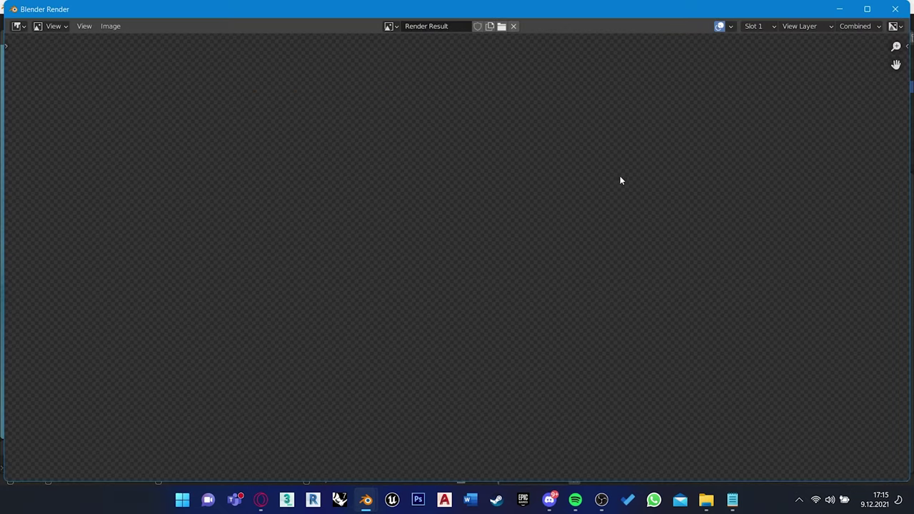